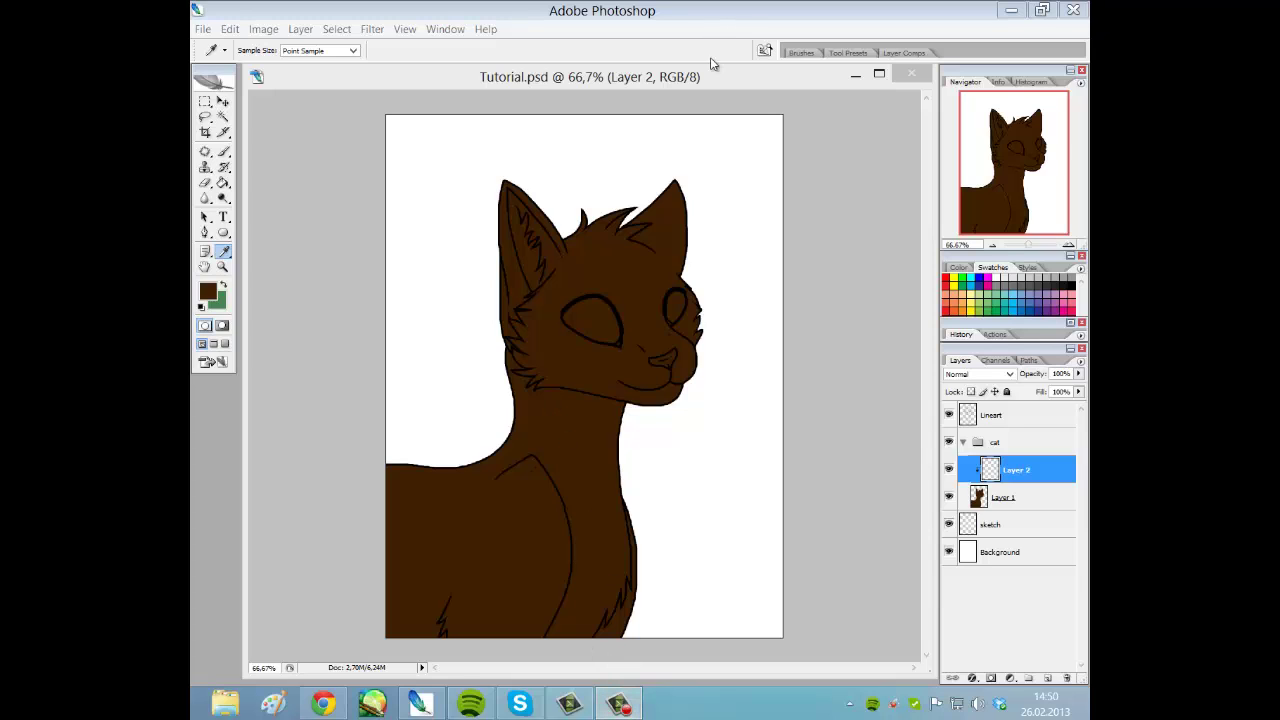
Choose the Lasso tool and set the foreground colour to light tan, #e2bd99.
left_click(696, 80)
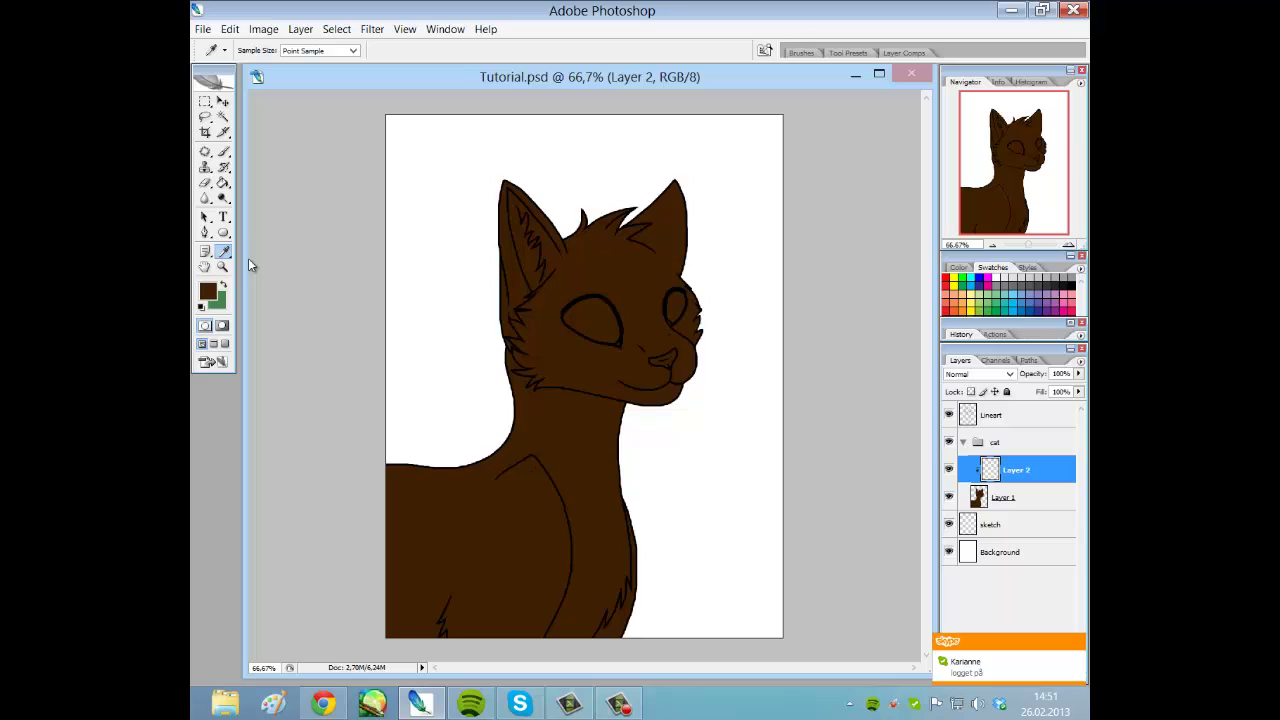
left_click(205, 117)
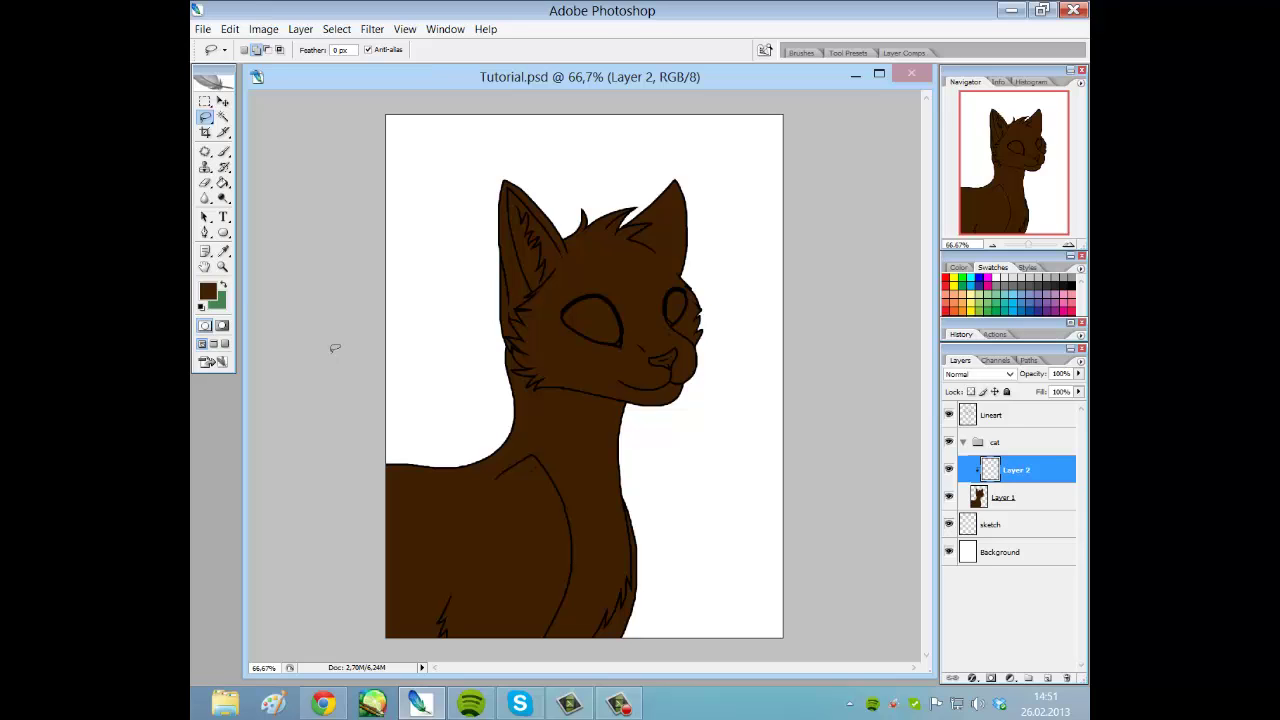
left_click(208, 291)
left_click(485, 262)
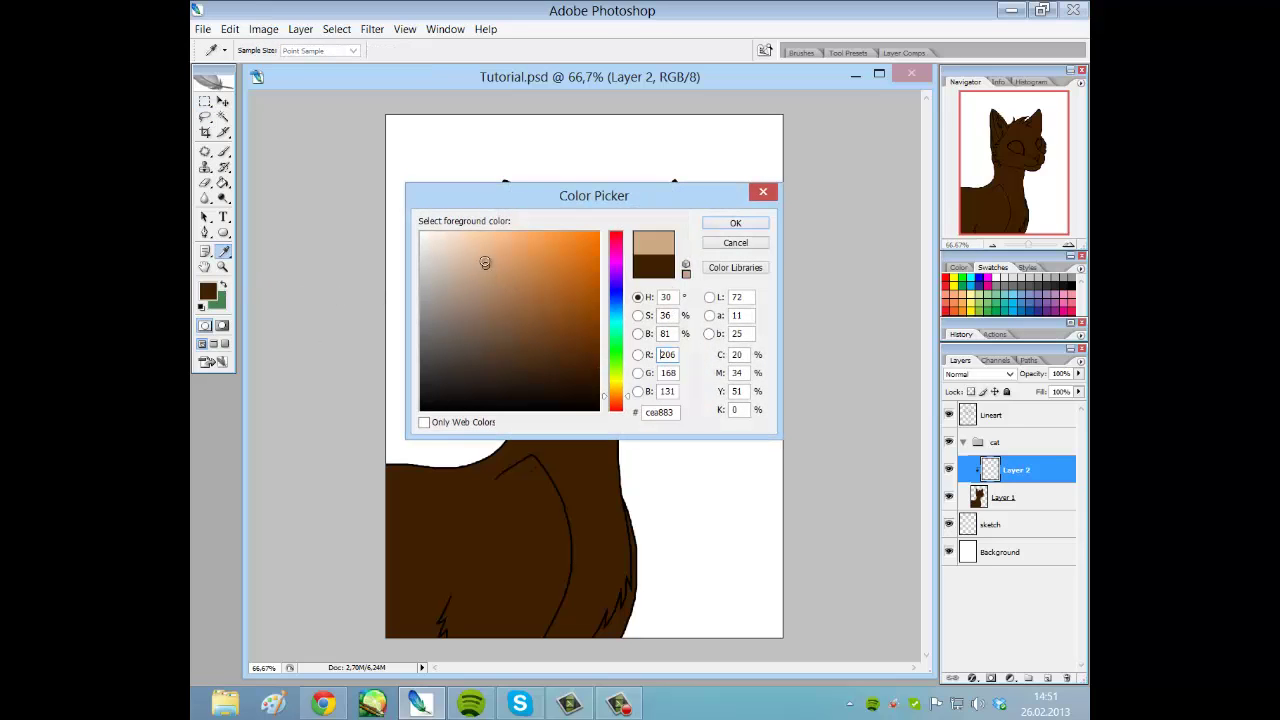
left_click_drag(485, 262, 461, 248)
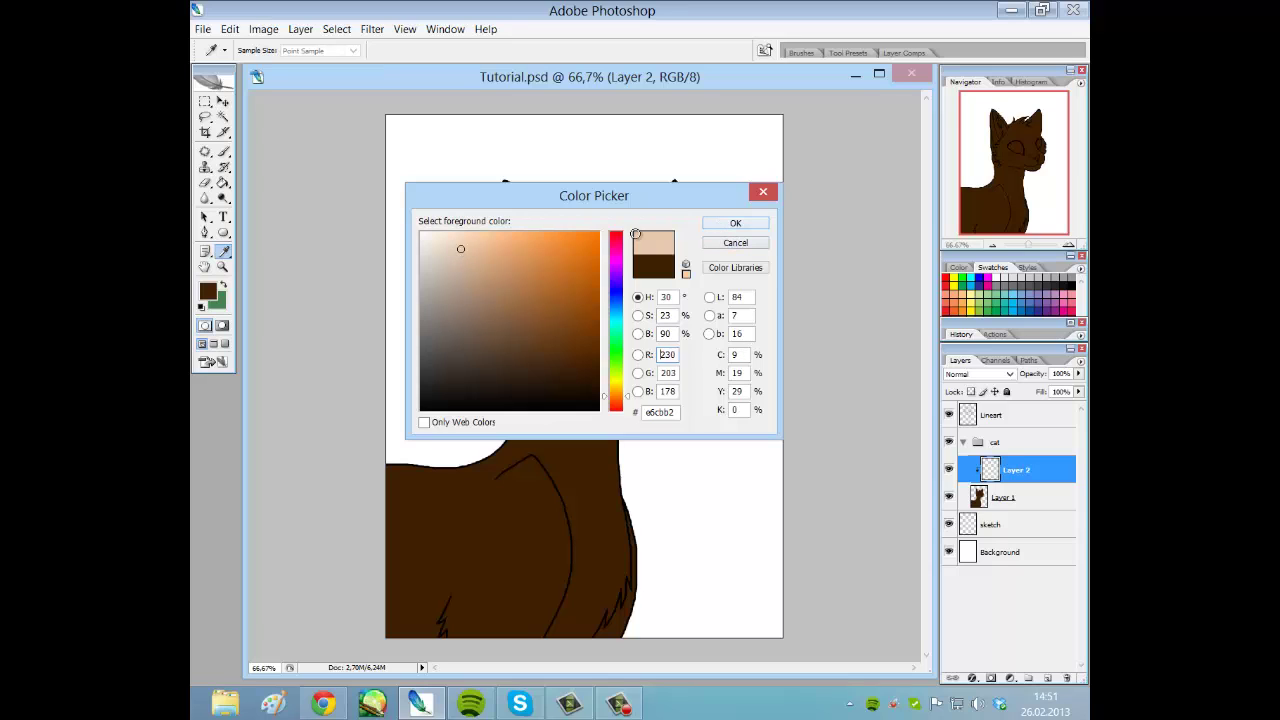
left_click(476, 250)
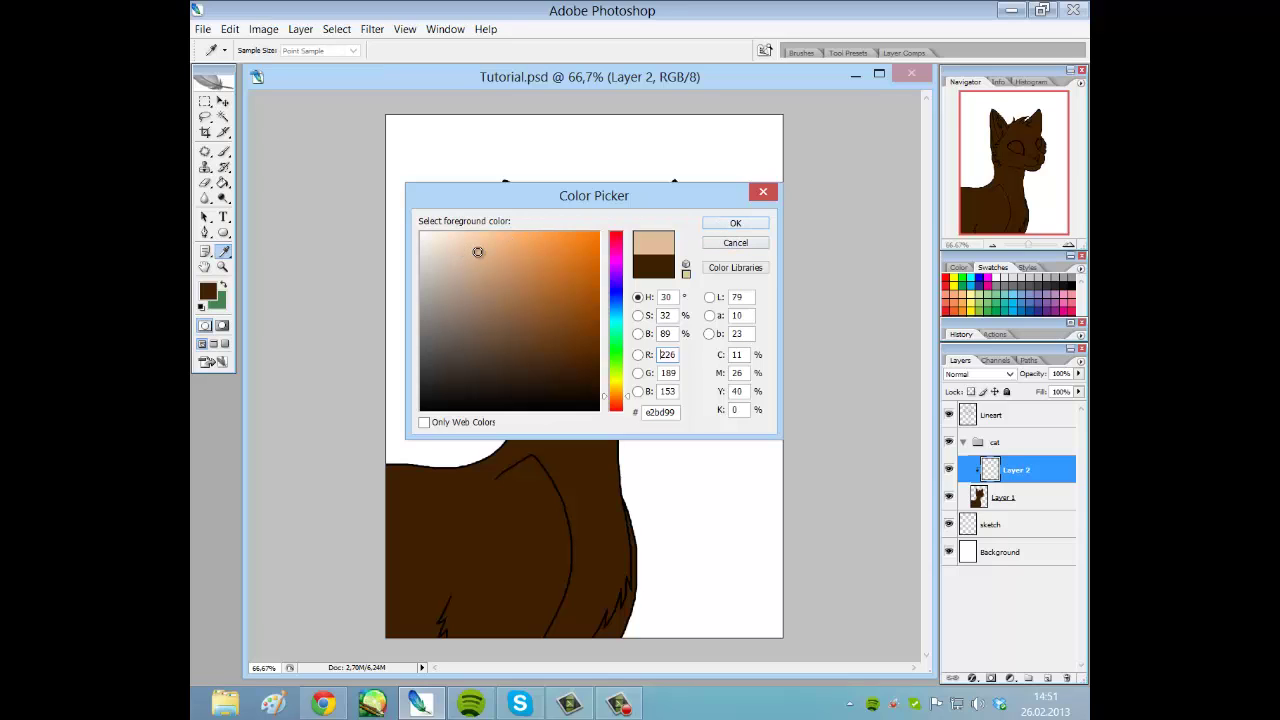
left_click(735, 223)
key("l")
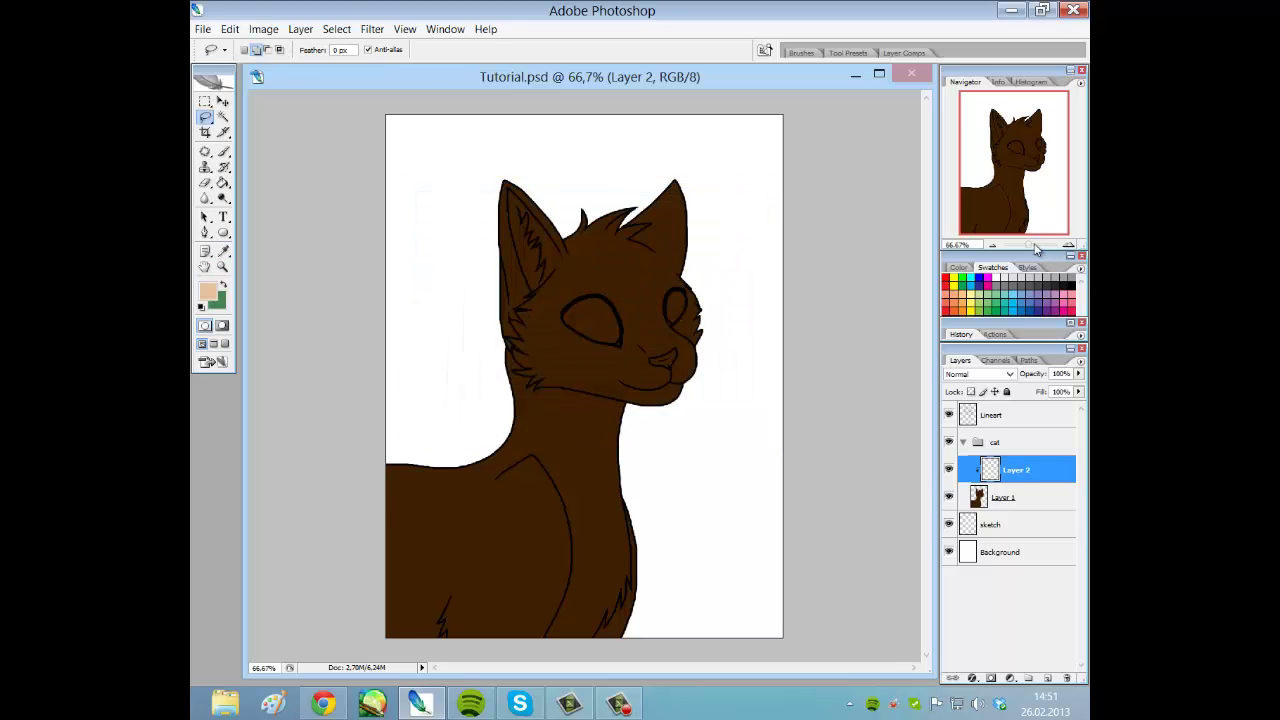
Outline the cat's muzzle and chin with a freehand lasso selection that follows the upper edge of the nose.
left_click_drag(1029, 244, 1040, 244)
left_click_drag(1016, 171, 1031, 163)
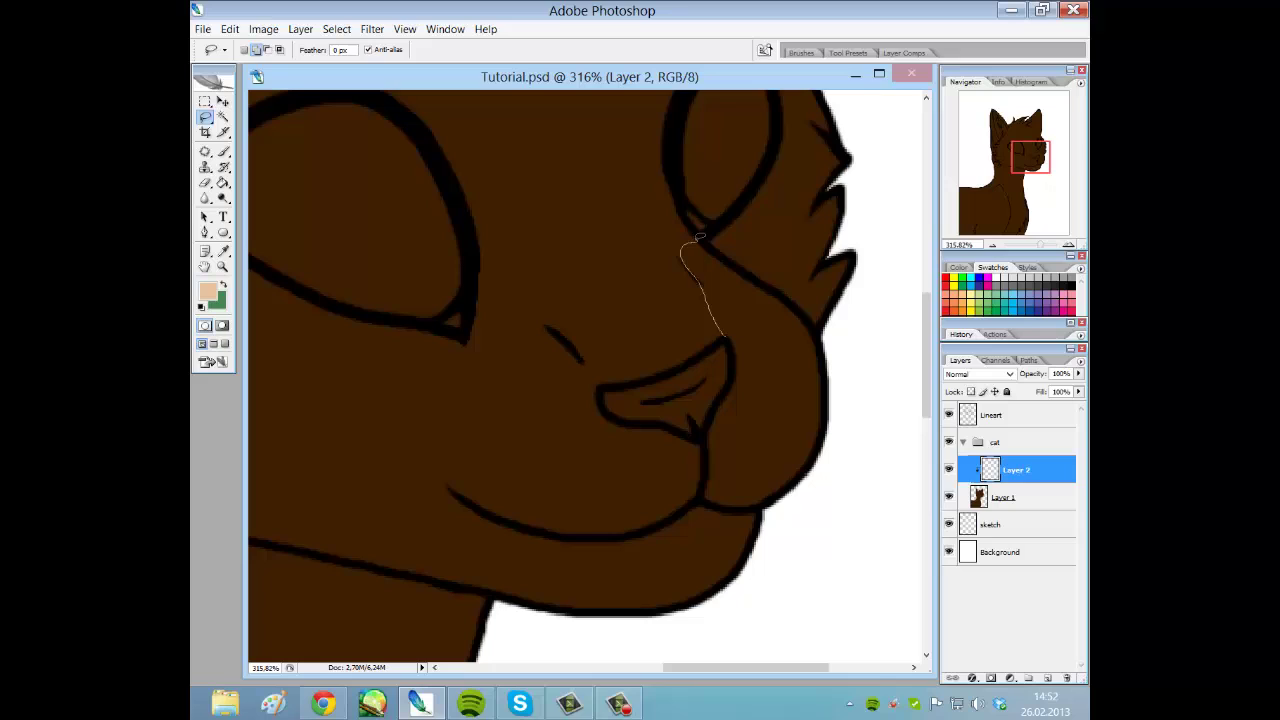
mouse_move(737, 259)
left_mouse_down()
mouse_move(836, 356)
mouse_move(845, 404)
mouse_move(821, 552)
mouse_move(735, 633)
mouse_move(639, 643)
mouse_move(524, 616)
left_mouse_up()
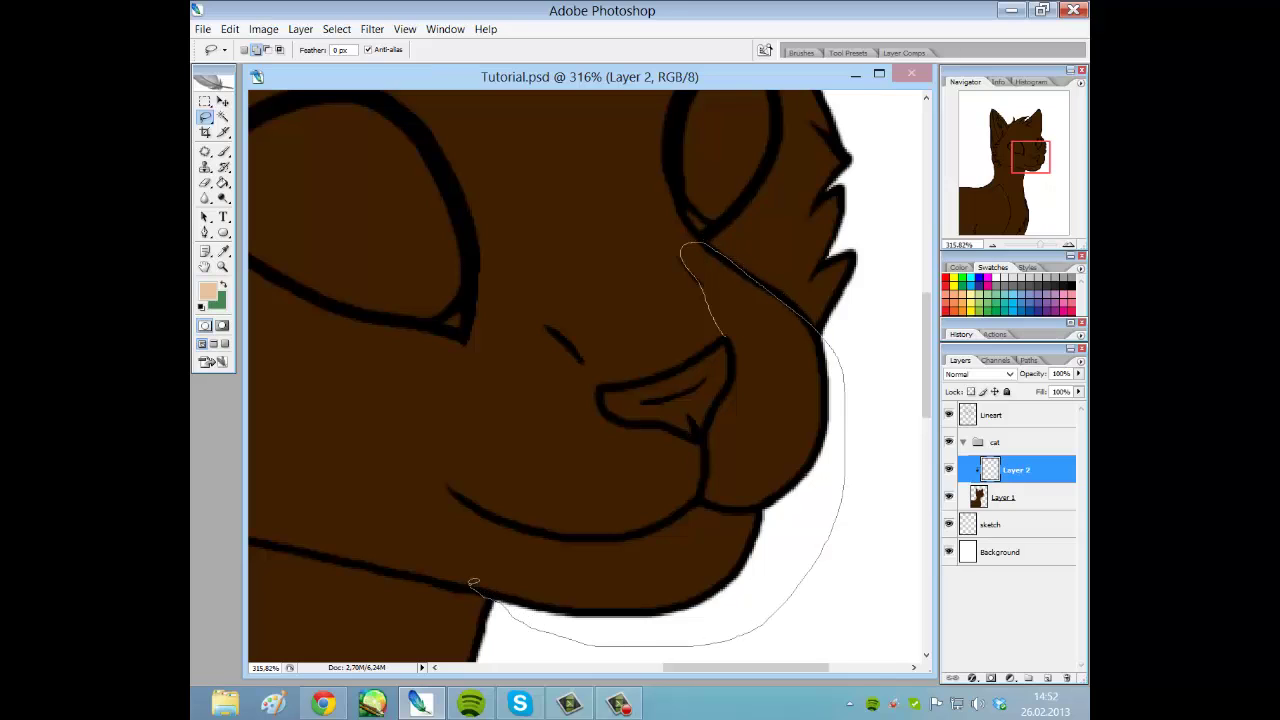
mouse_move(473, 583)
left_mouse_down()
mouse_move(404, 551)
mouse_move(389, 511)
mouse_move(423, 458)
mouse_move(496, 422)
mouse_move(520, 377)
left_mouse_up()
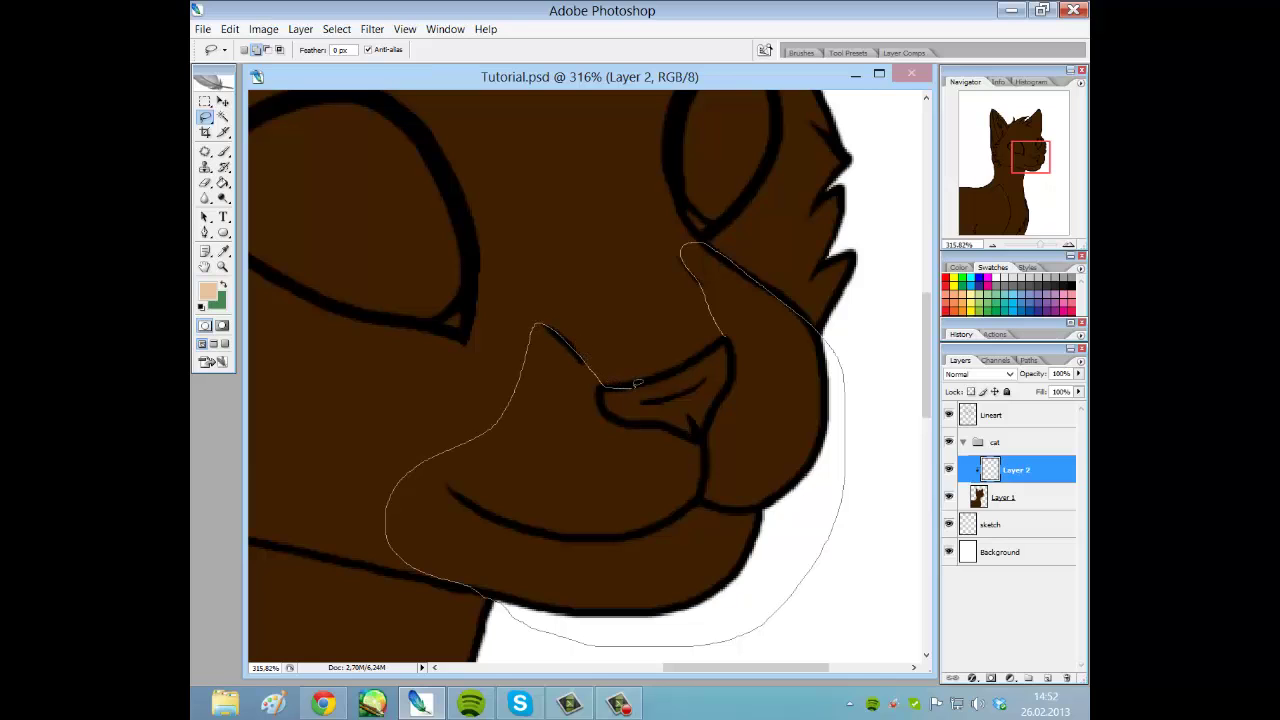
left_click_drag(724, 336, 724, 338)
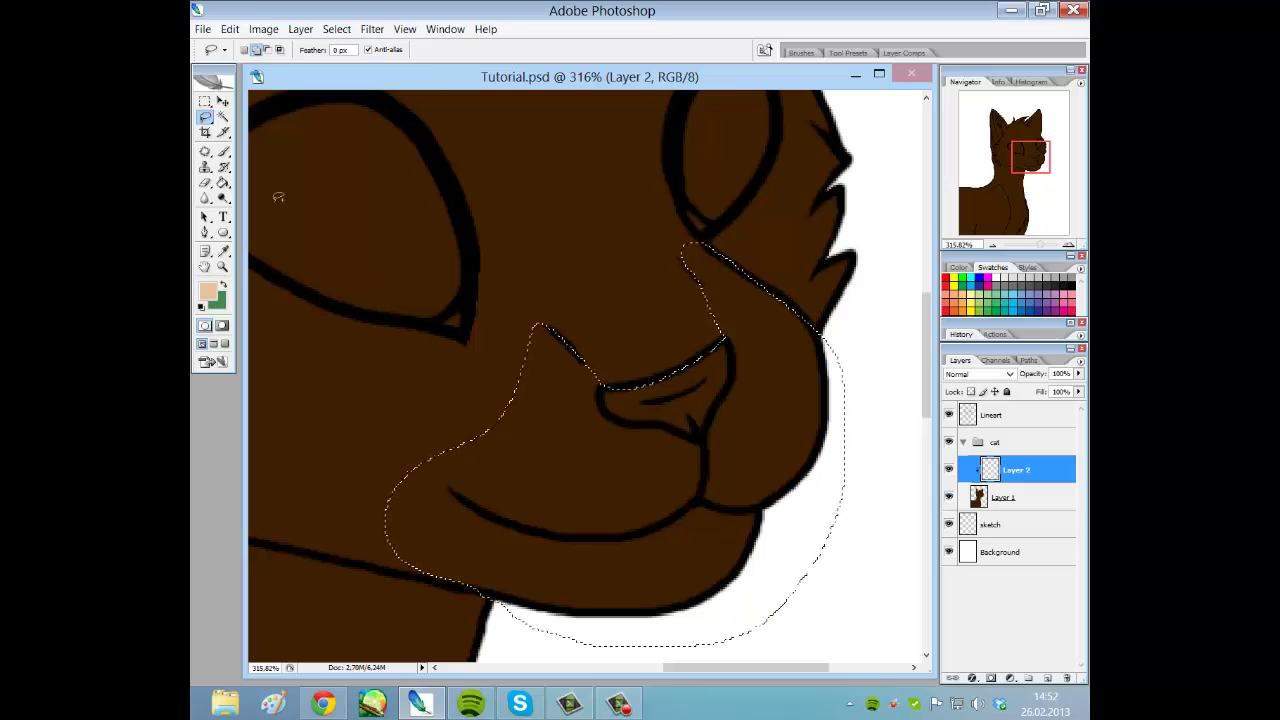
Try a solid tan Paint Bucket fill in the muzzle selection on Layer 2, and undo it.
scroll(528, 357, "down", 1)
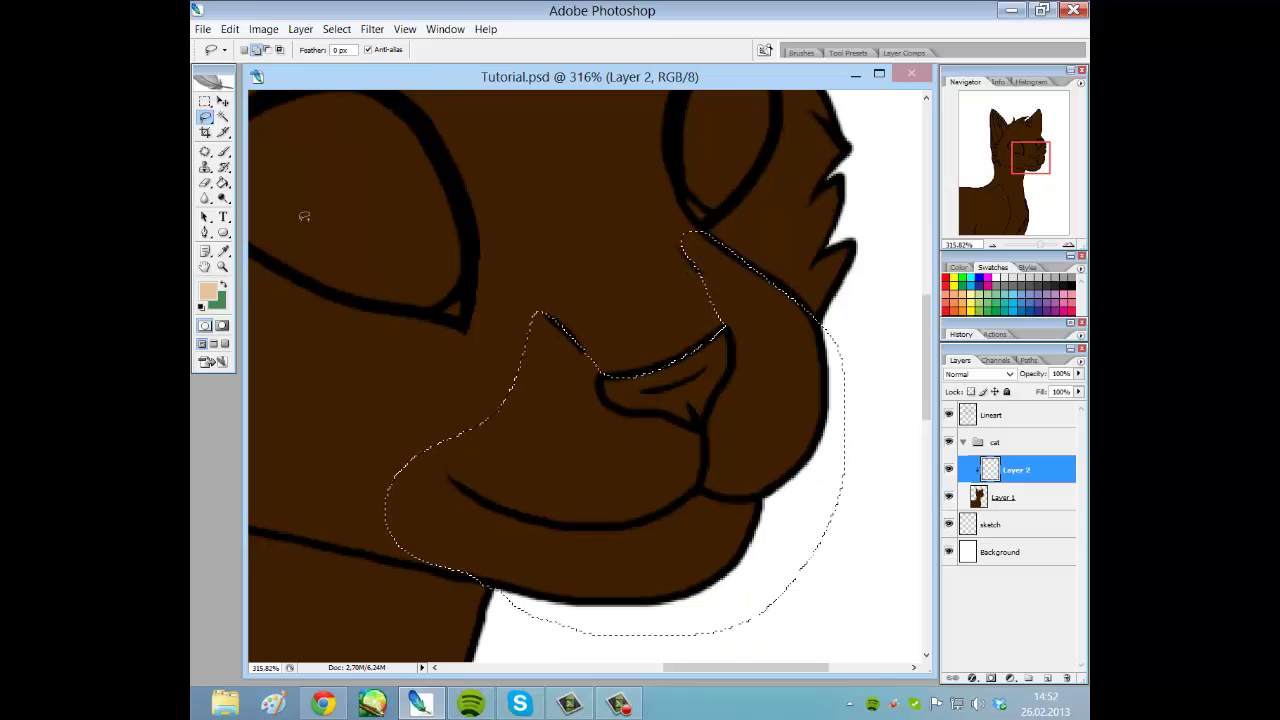
left_click(223, 151)
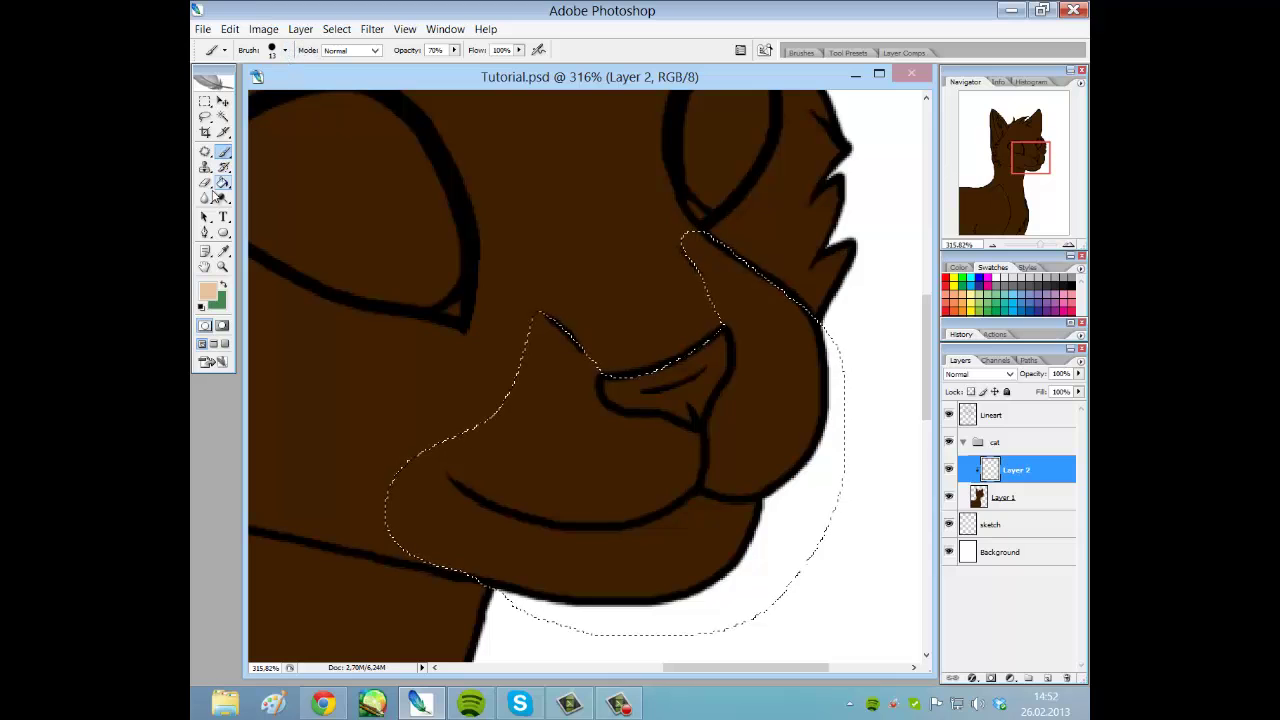
left_click(223, 182)
left_click(611, 472)
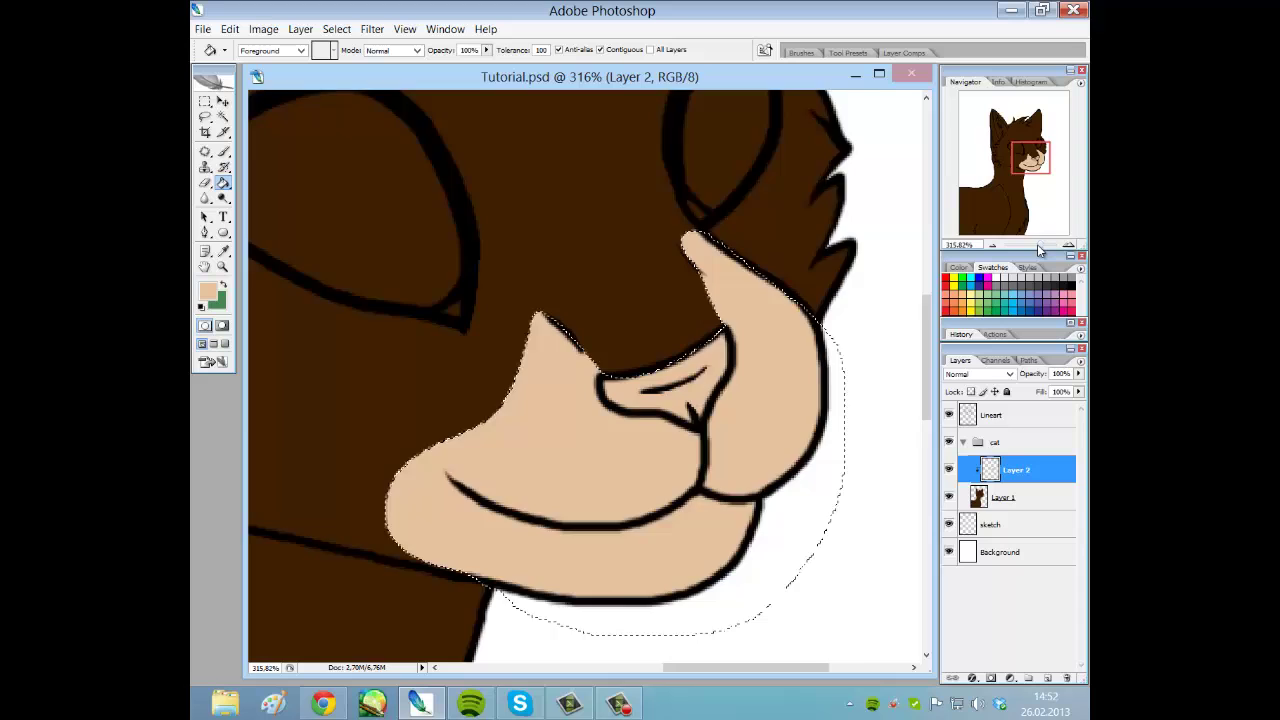
left_click_drag(1040, 245, 1040, 247)
left_click_drag(1018, 155, 1031, 157)
key("ctrl+z")
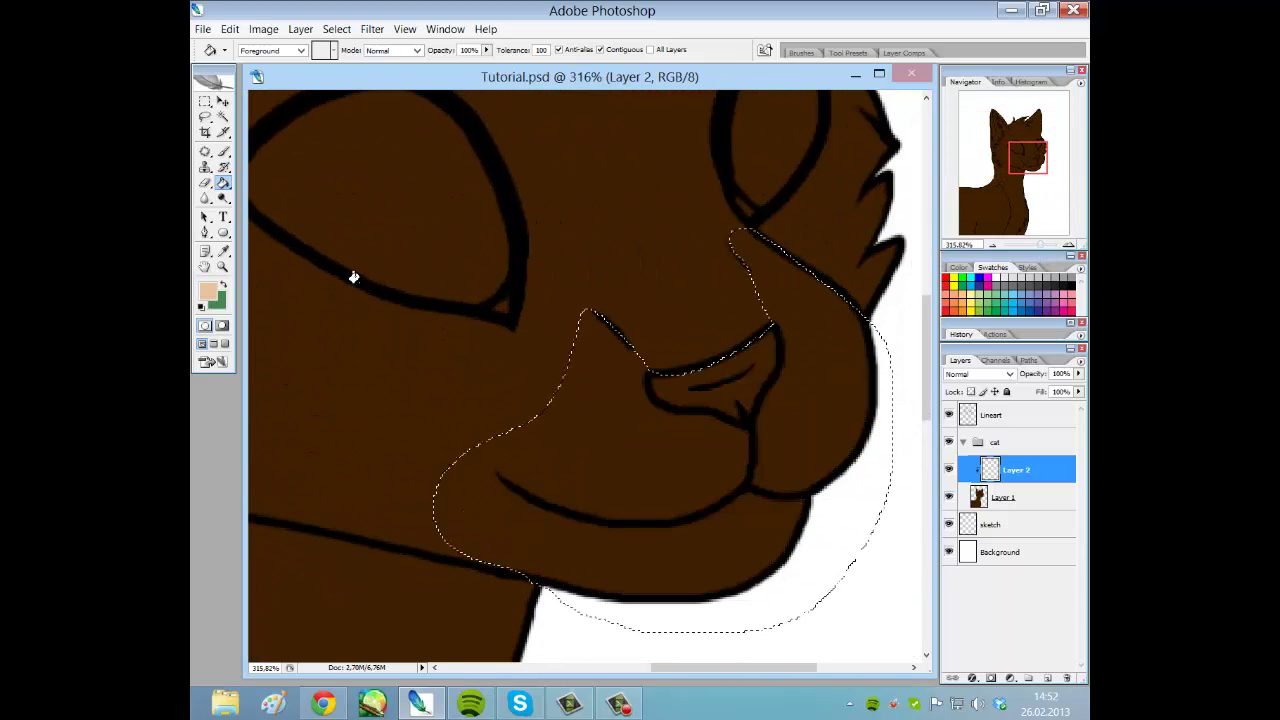
Switch from the Paint Bucket to the Gradient tool and look through the available gradient presets.
right_click(223, 183)
left_click(275, 182)
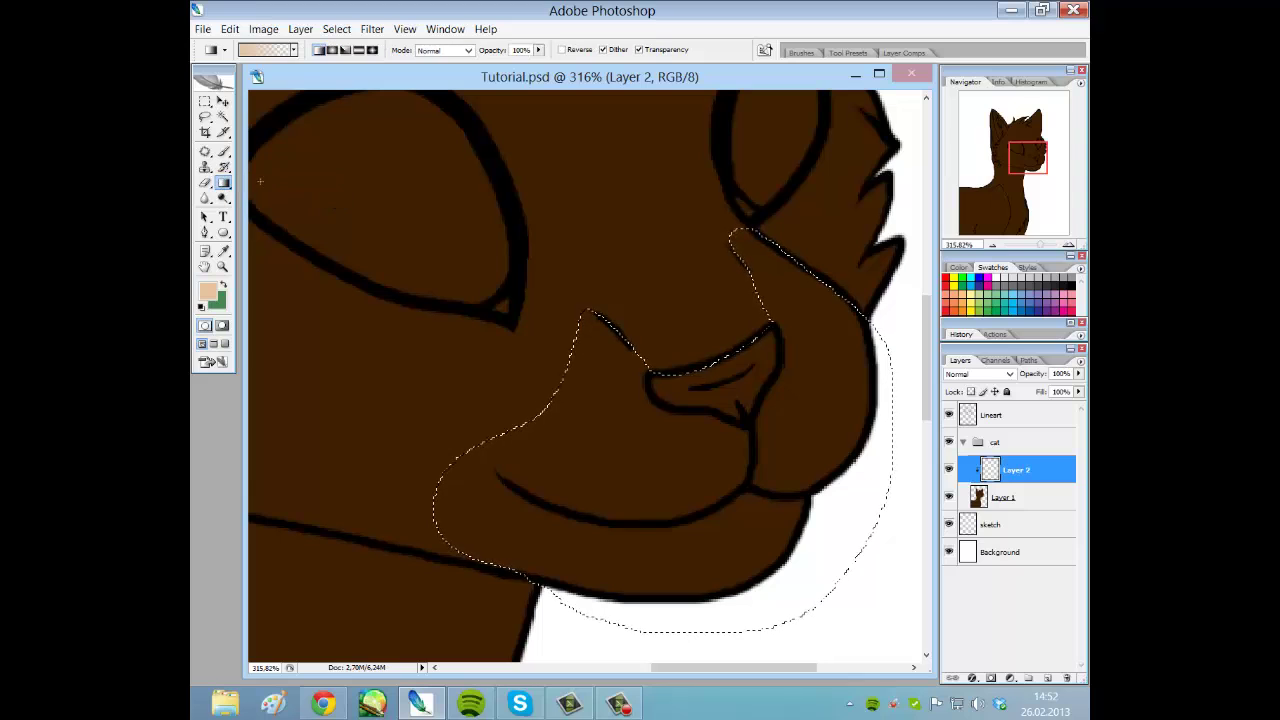
left_click(294, 50)
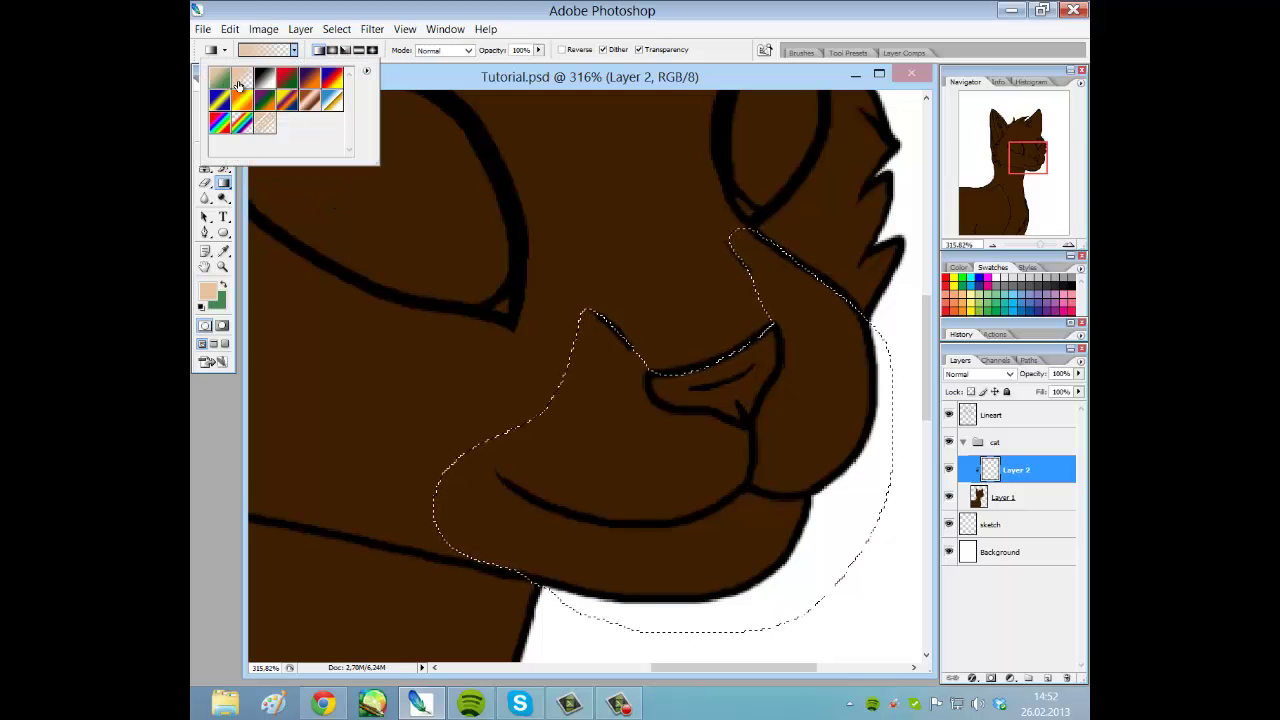
left_click(296, 52)
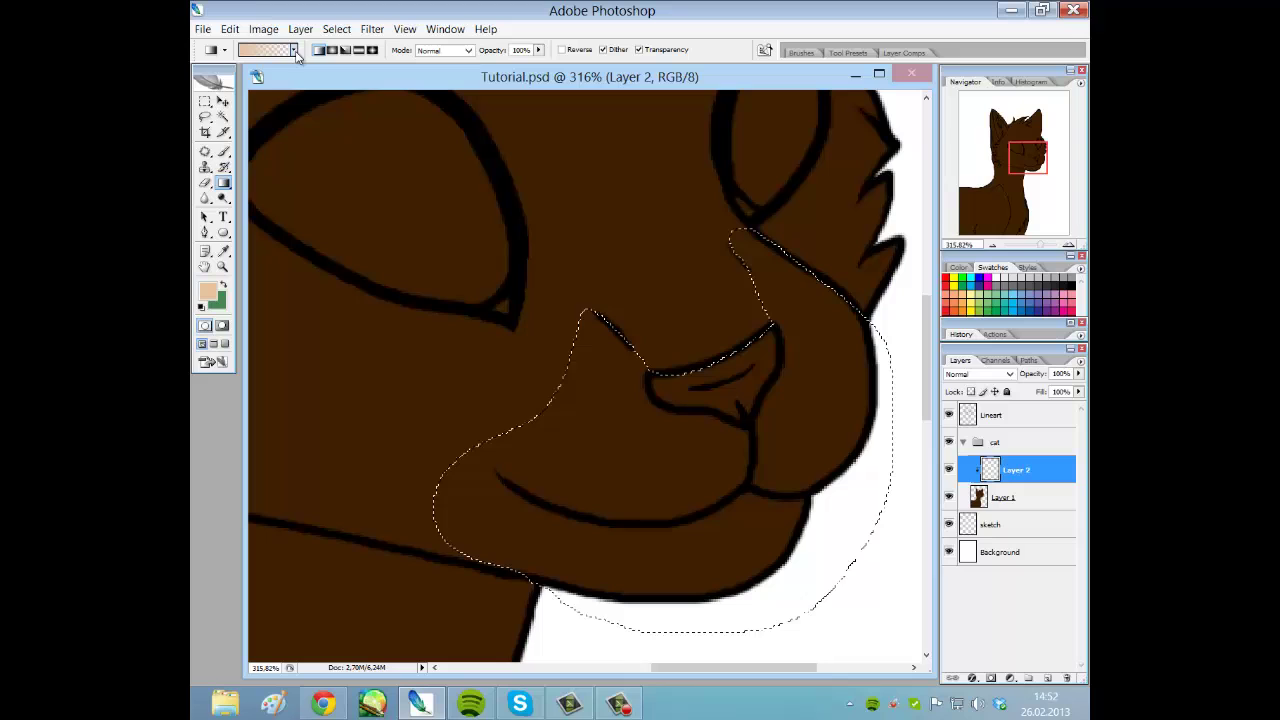
Try the Foreground to Background gradient across the muzzle selection, and undo it.
left_click(296, 52)
double_click(215, 77)
left_click_drag(810, 494, 697, 403)
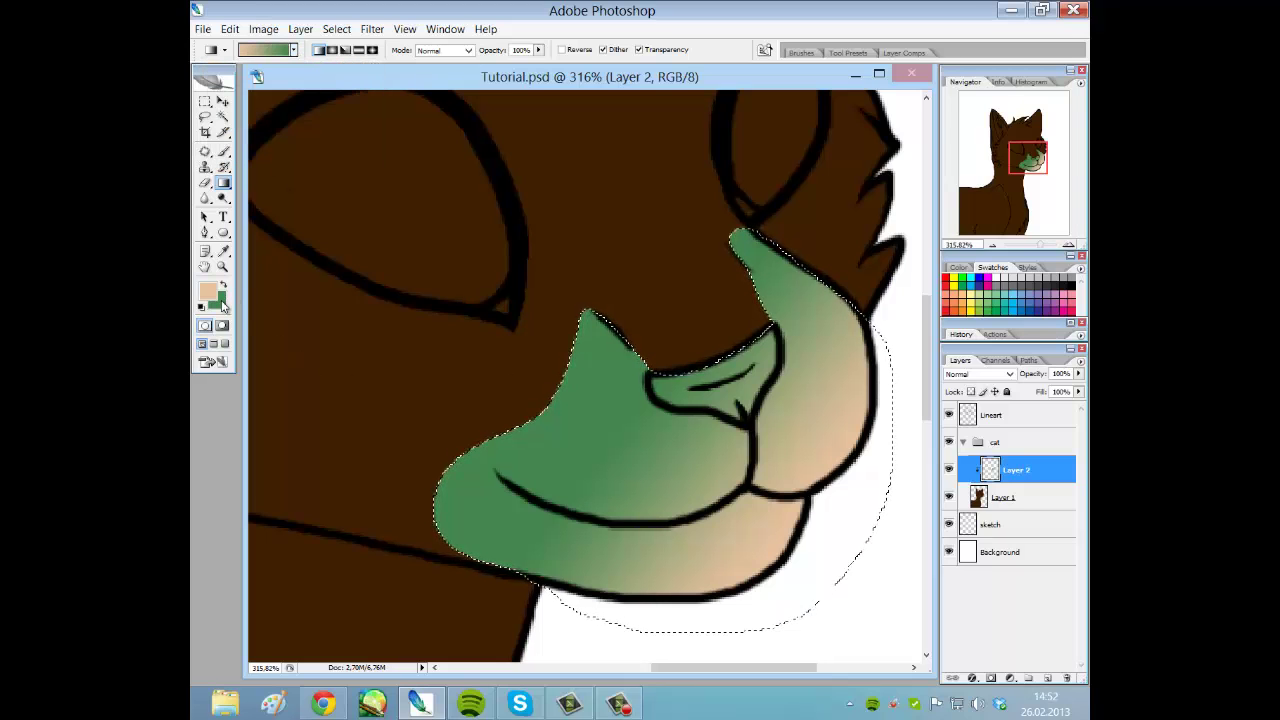
key("ctrl+z")
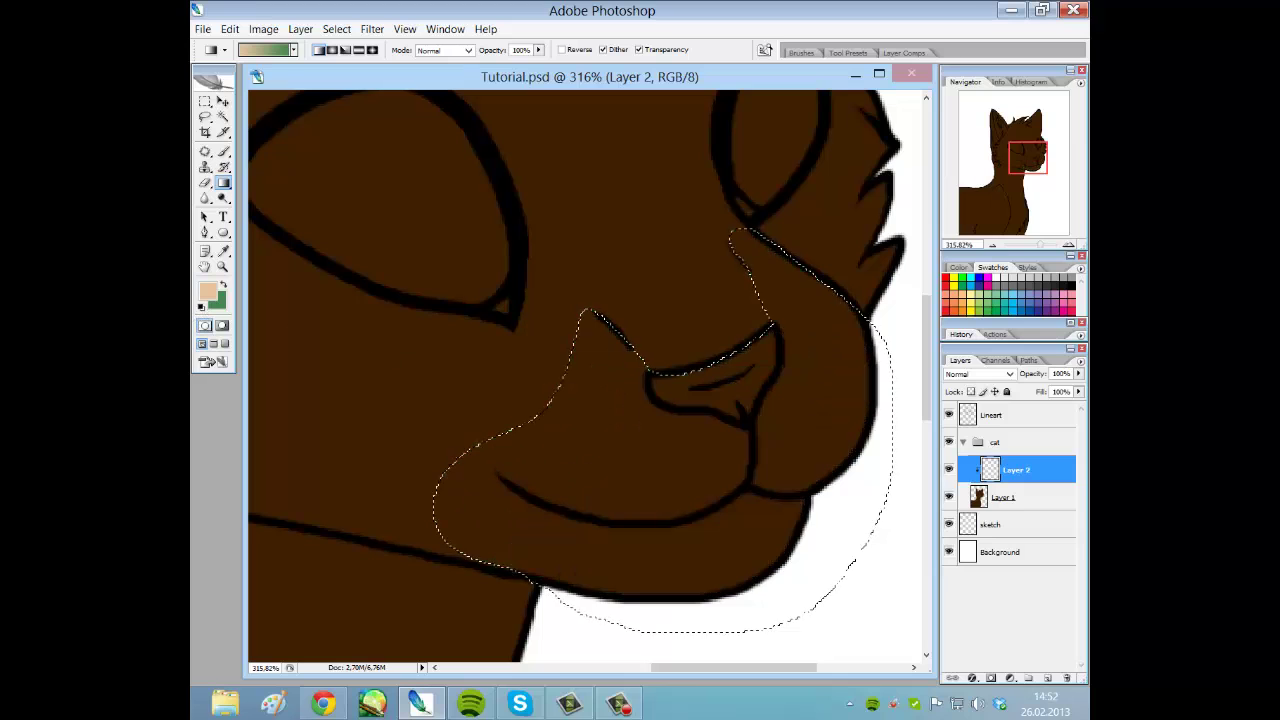
Set the gradient to the Foreground to Transparent preset.
left_click(282, 51)
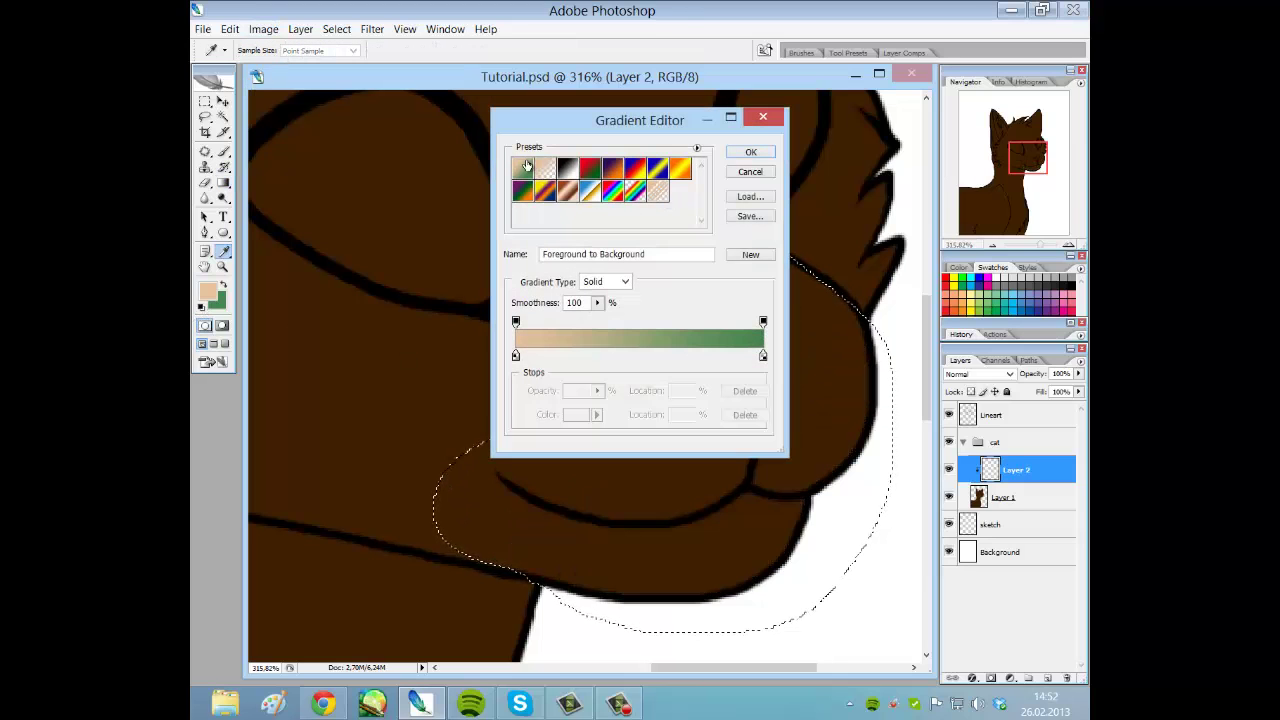
left_click(547, 171)
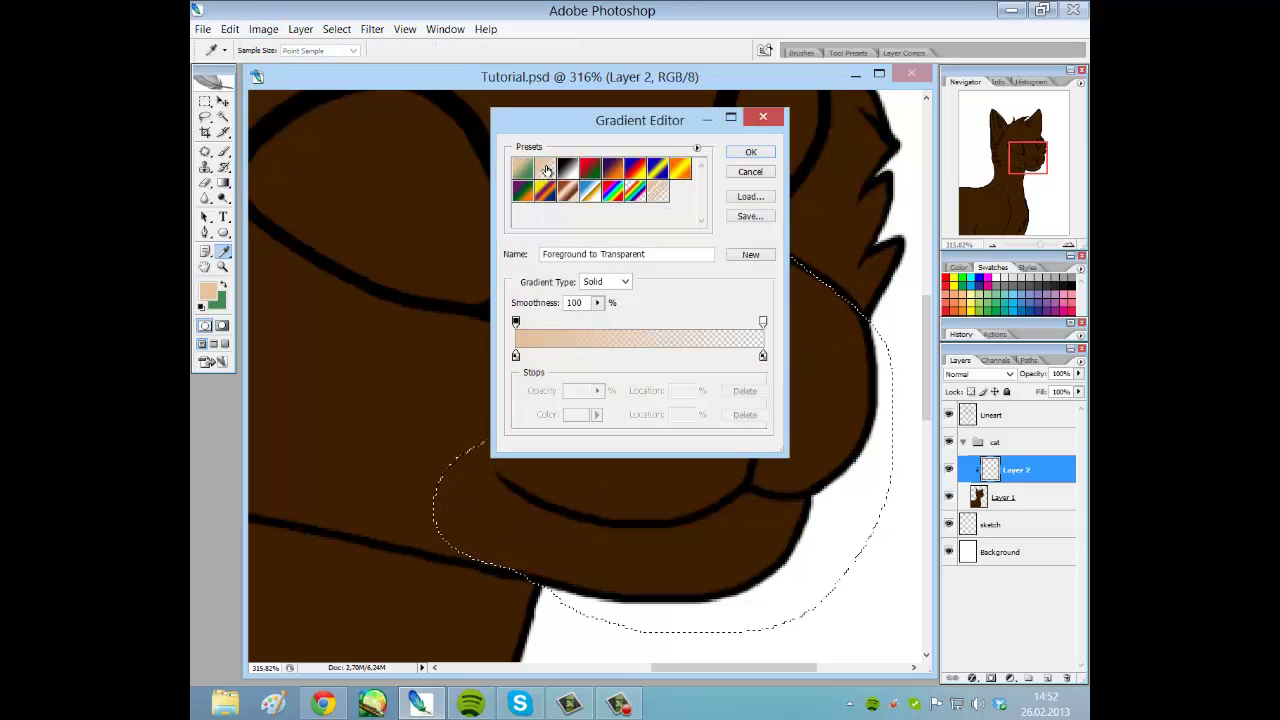
left_click(750, 151)
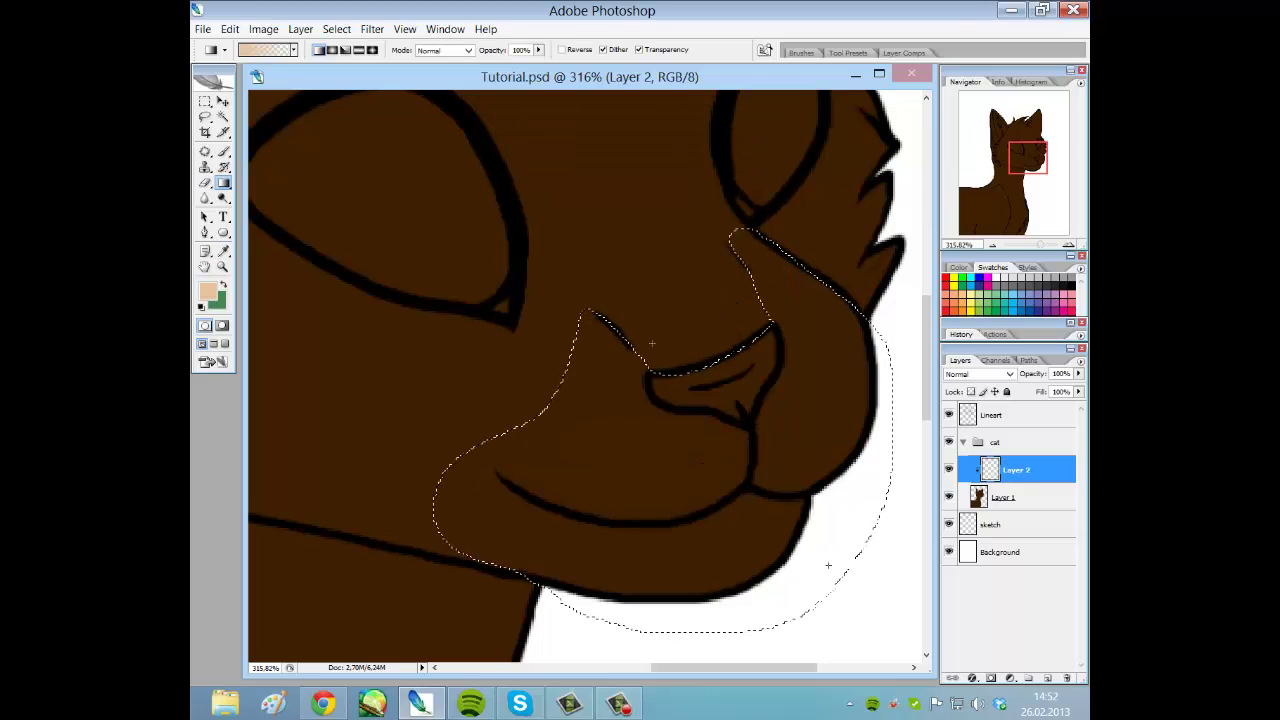
Try several Foreground to Transparent gradients of different lengths across the muzzle selection, undoing each one.
left_click_drag(828, 566, 651, 343)
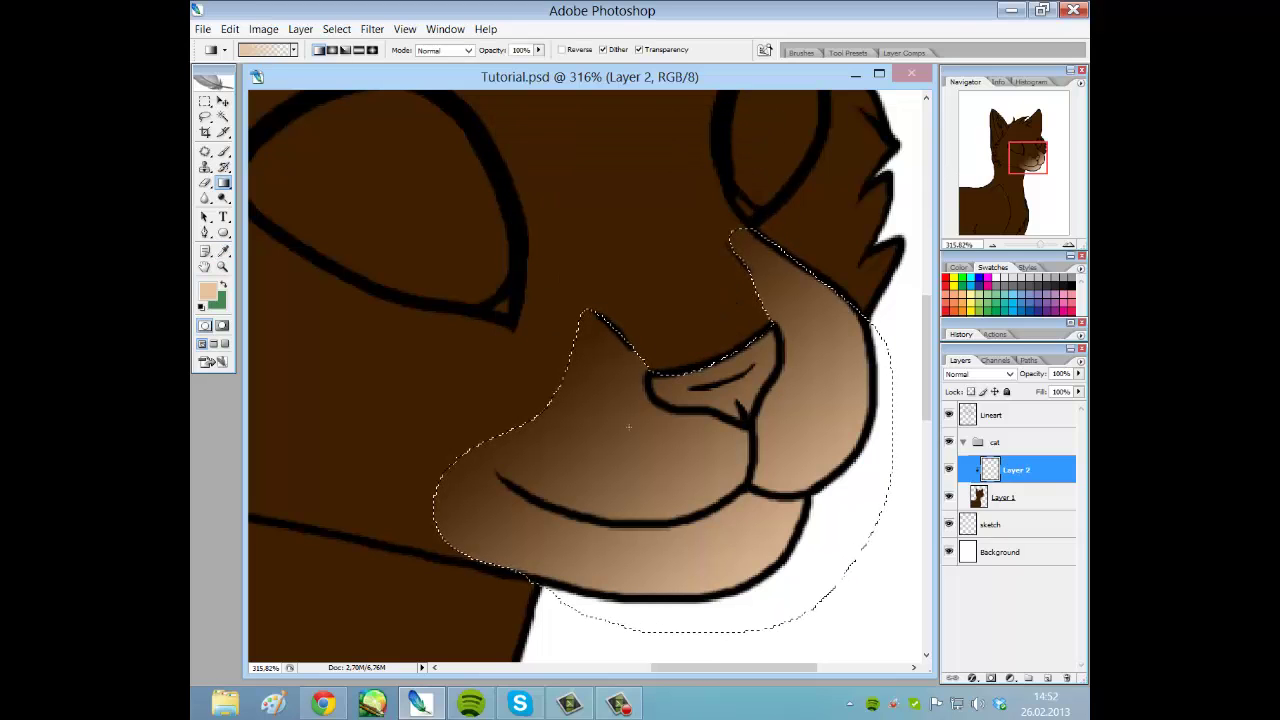
key("ctrl+z")
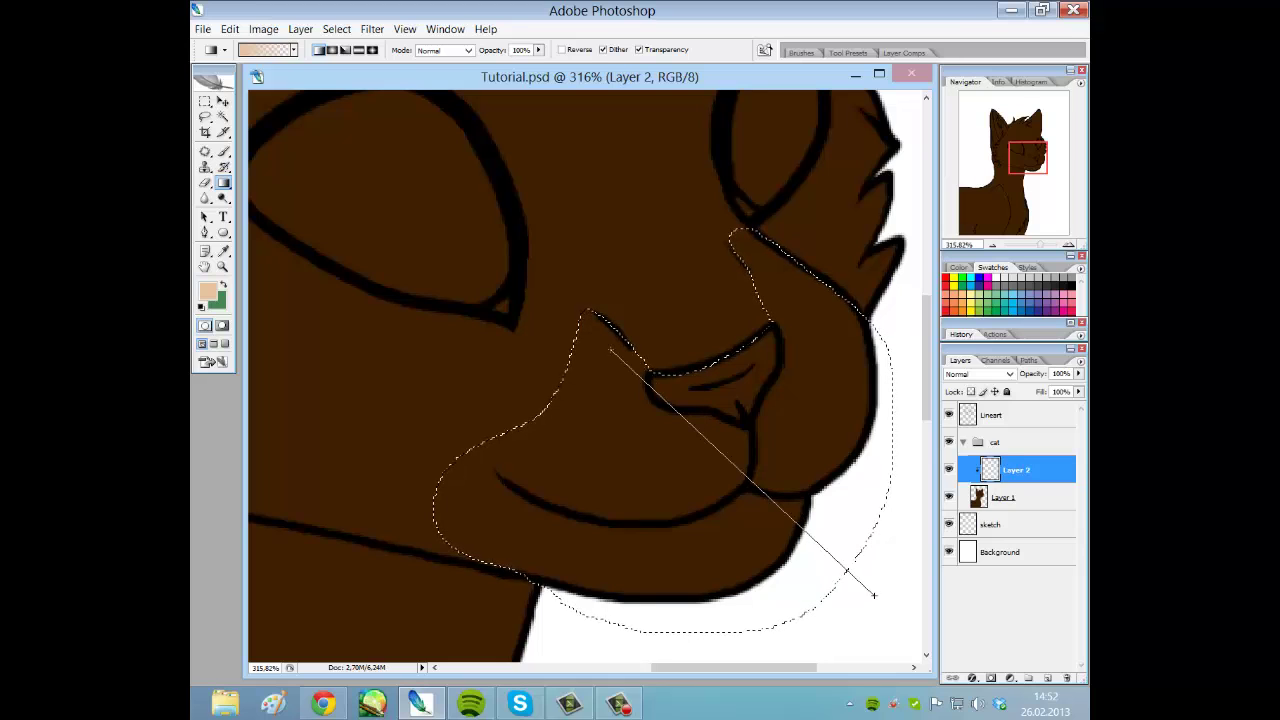
left_click_drag(873, 595, 873, 595)
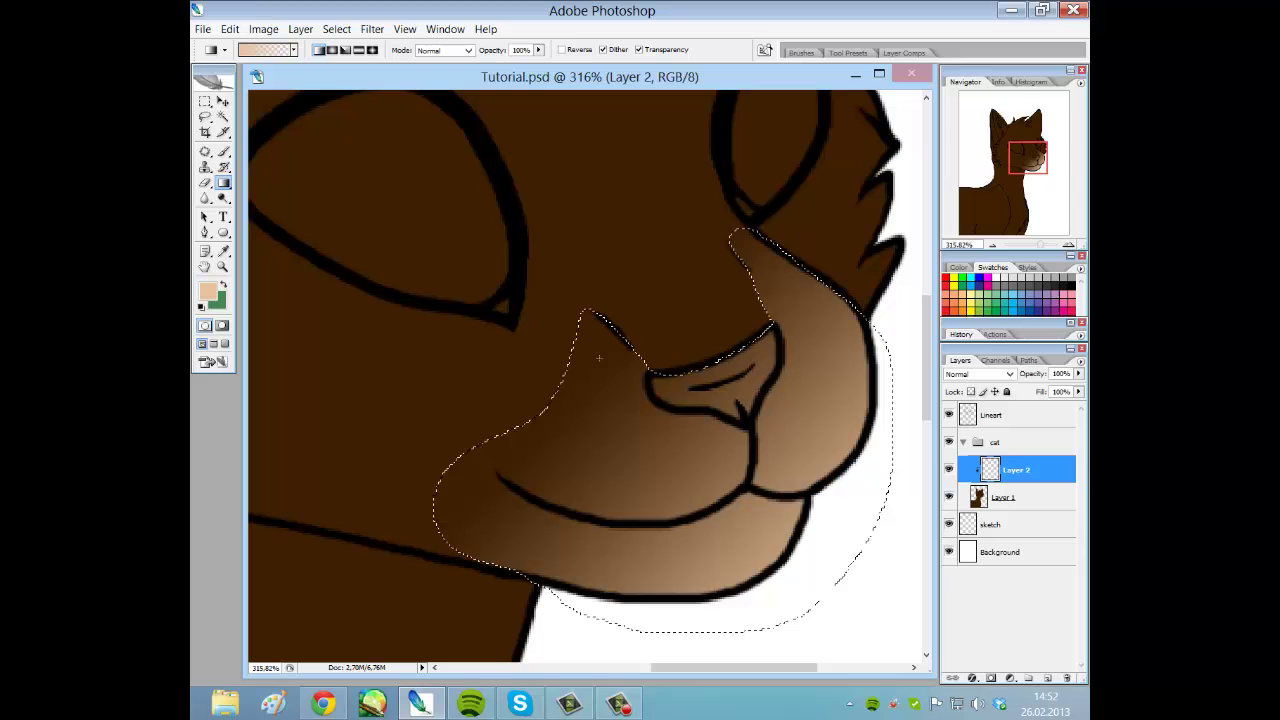
key("ctrl+z")
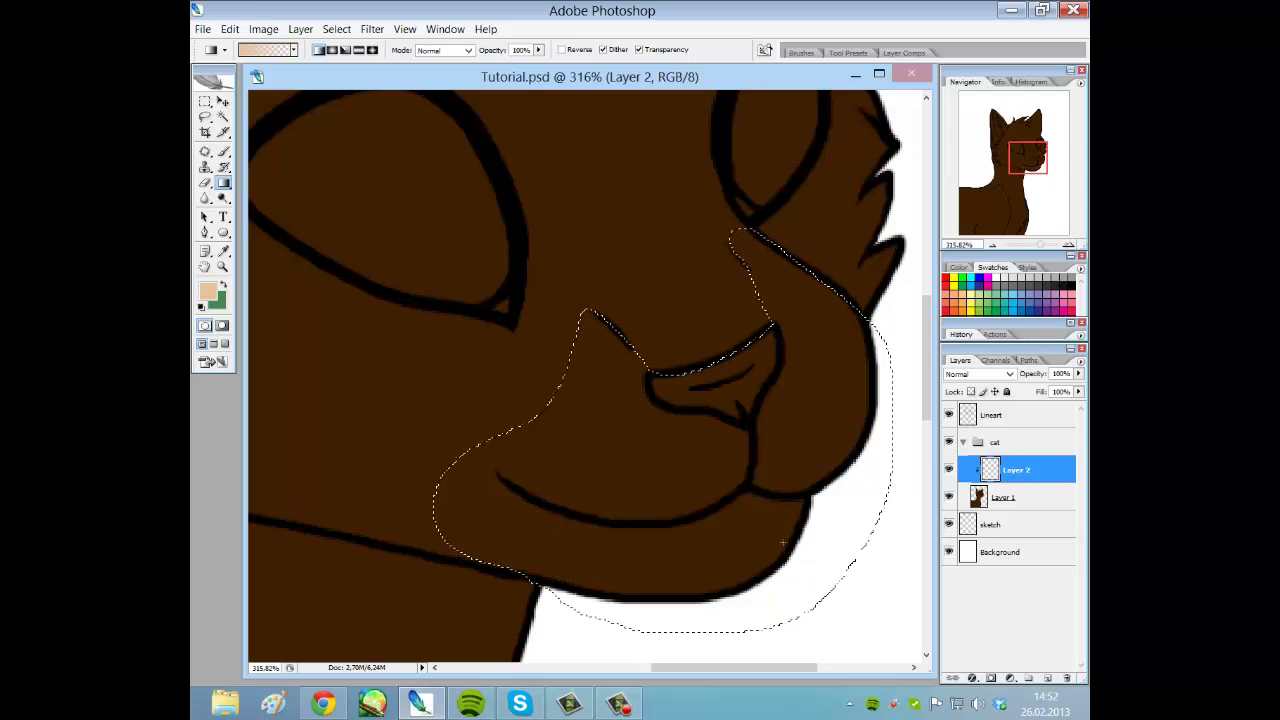
left_click_drag(784, 550, 530, 330)
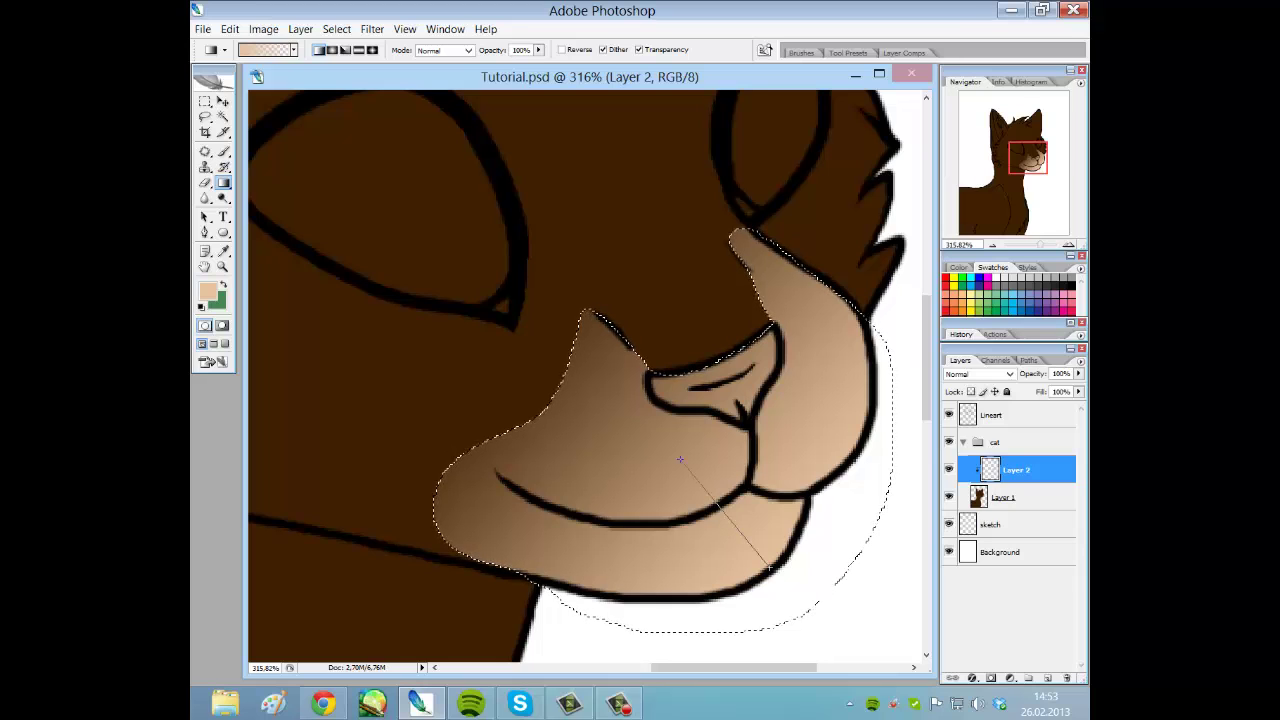
key("ctrl+z")
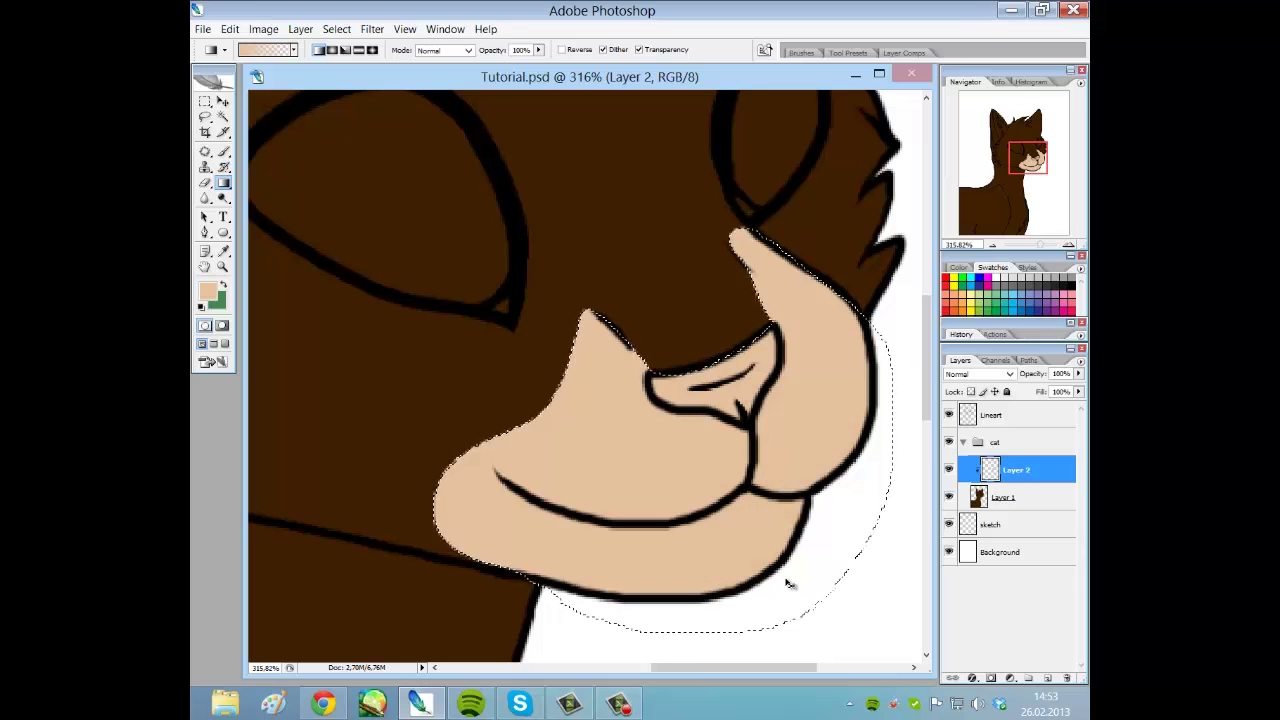
key("ctrl+z")
key("ctrl+z")
key("ctrl+alt+z")
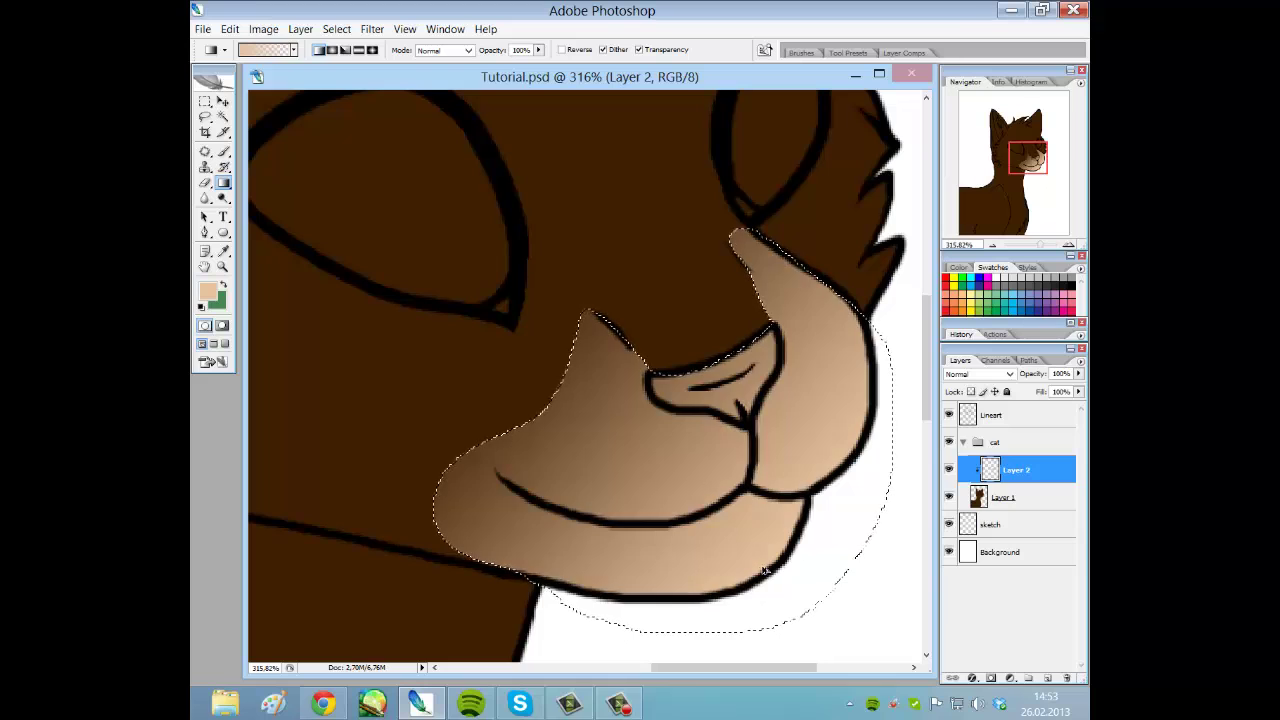
key("ctrl+alt+z")
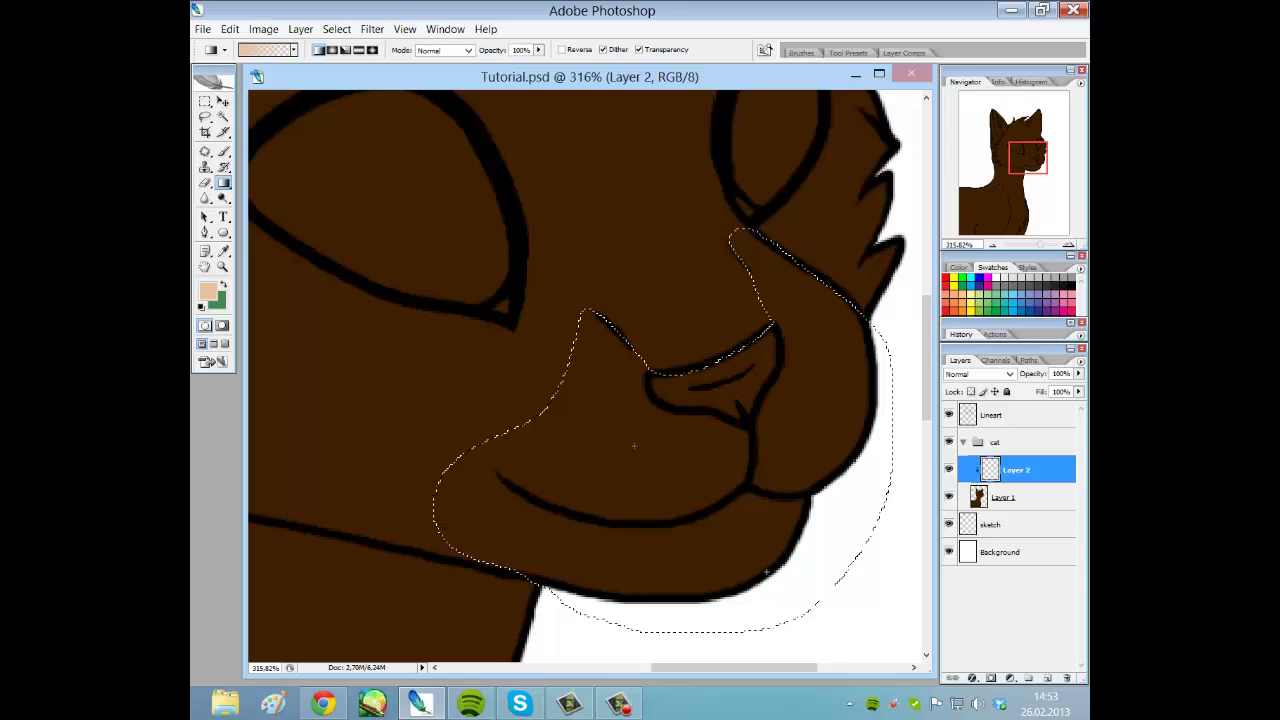
Shade the muzzle selection with a tan-to-transparent gradient fading from the chin toward the inner eye corner, and deselect it.
left_click_drag(766, 572, 604, 400)
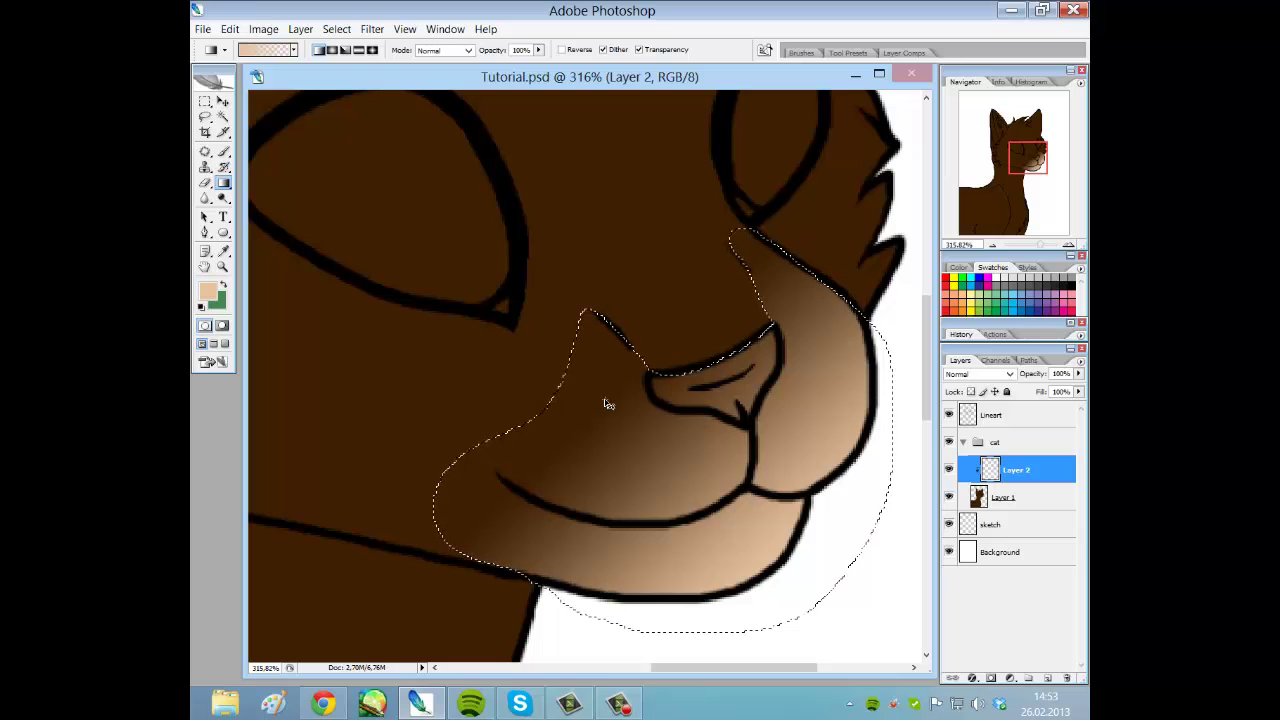
key("ctrl+z")
key("ctrl+z")
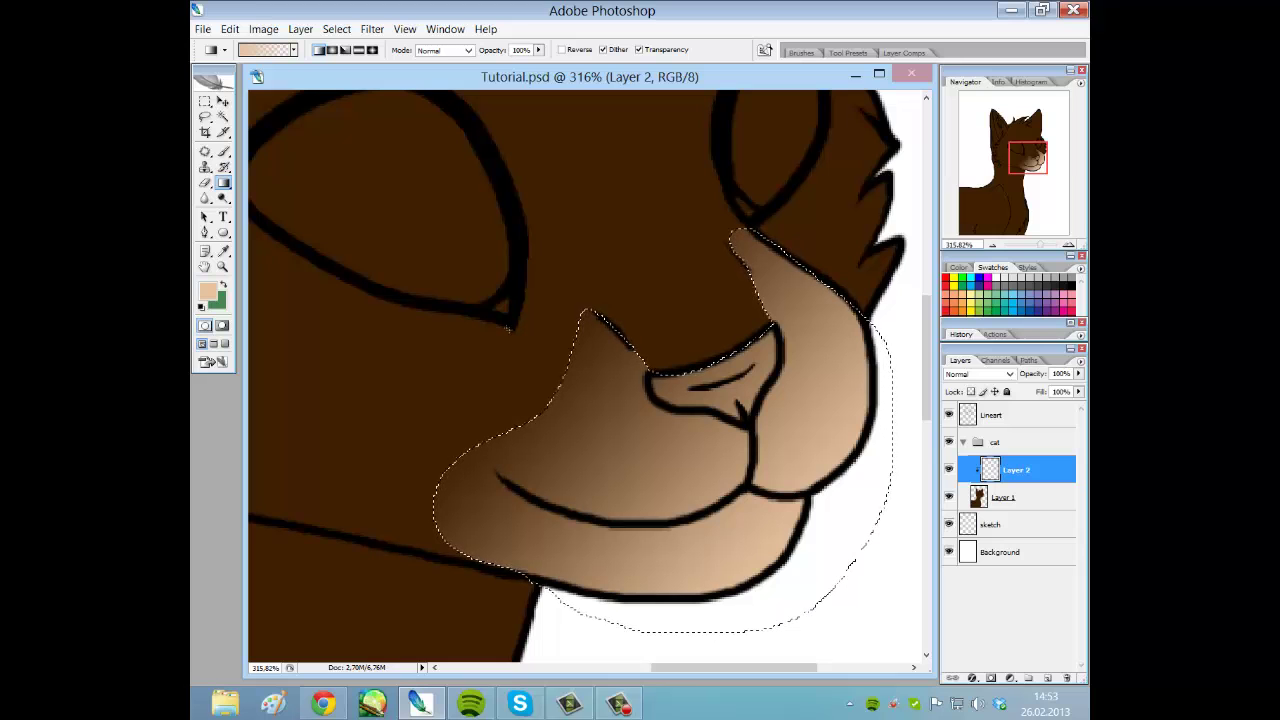
left_click_drag(1040, 245, 1033, 248)
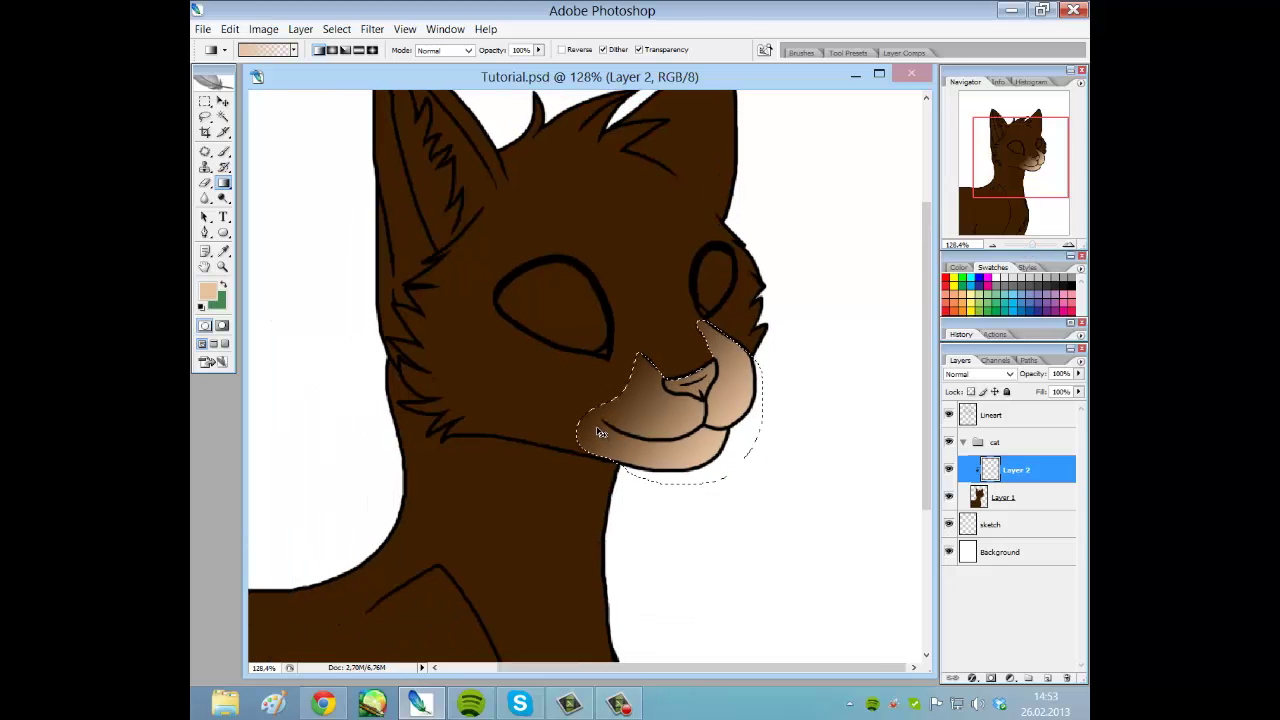
key("ctrl+d")
Lasso a teardrop-shaped patch on the nose bridge with anti-aliasing on, fill it with tan using the Paint Bucket, and deselect.
left_click_drag(1037, 244, 1048, 244)
left_click_drag(1016, 156, 1028, 161)
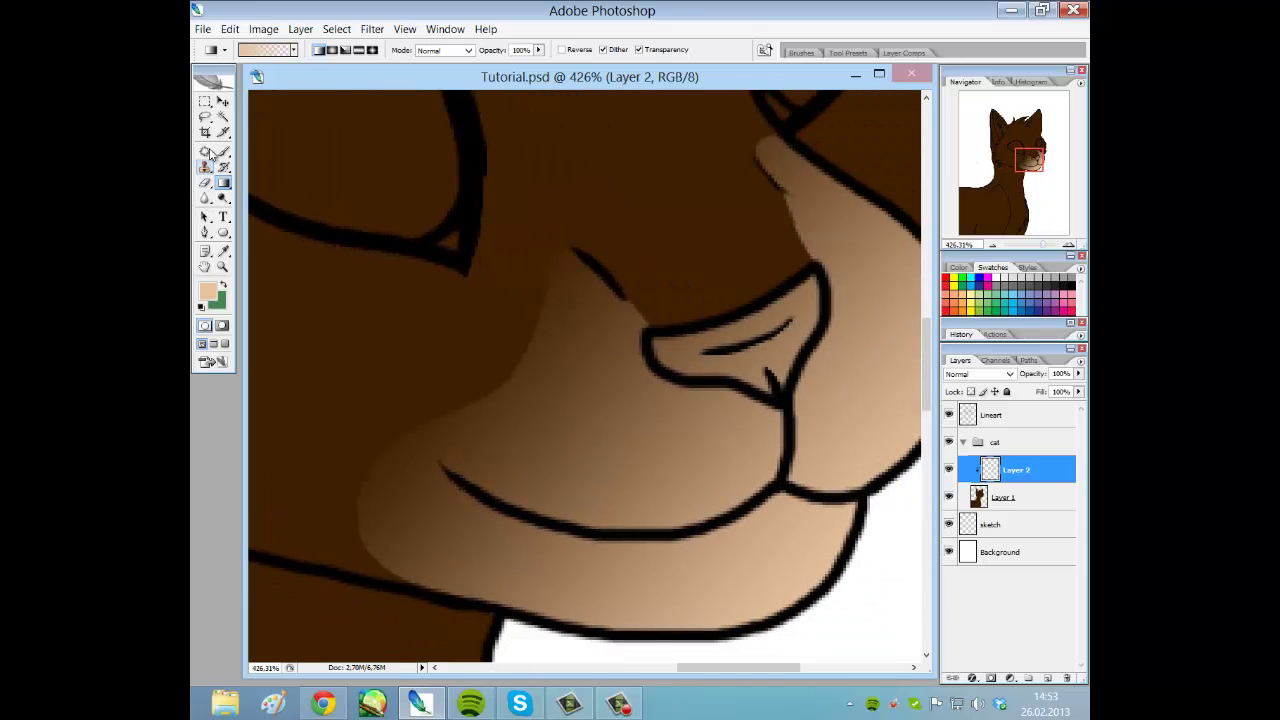
left_click(205, 116)
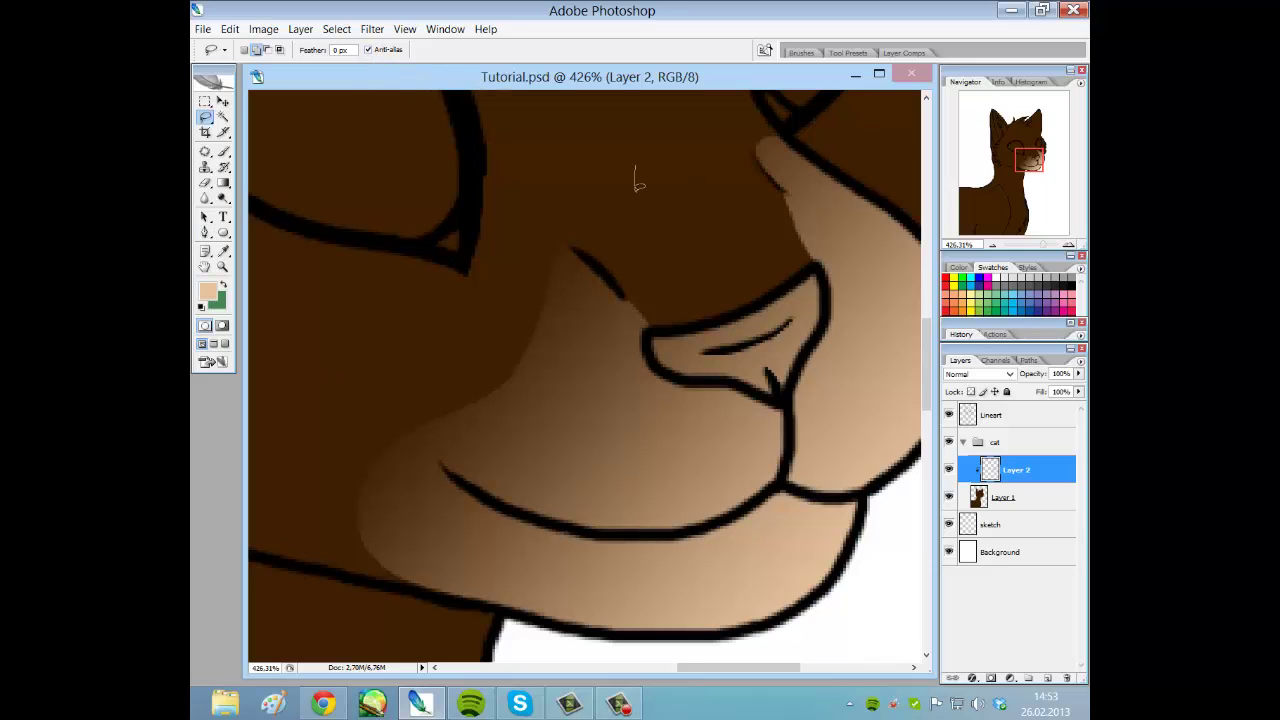
left_click_drag(634, 185, 634, 150)
left_click(223, 184)
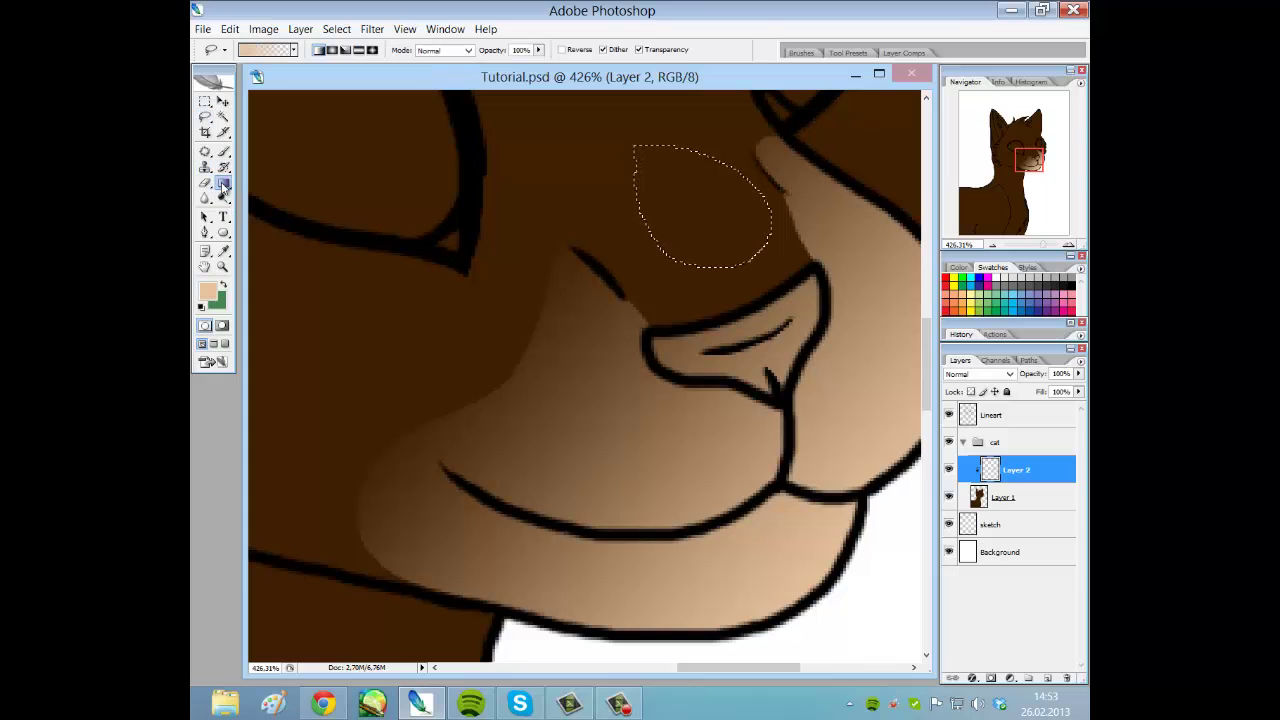
left_click(223, 186)
left_click(305, 194)
left_click(708, 203)
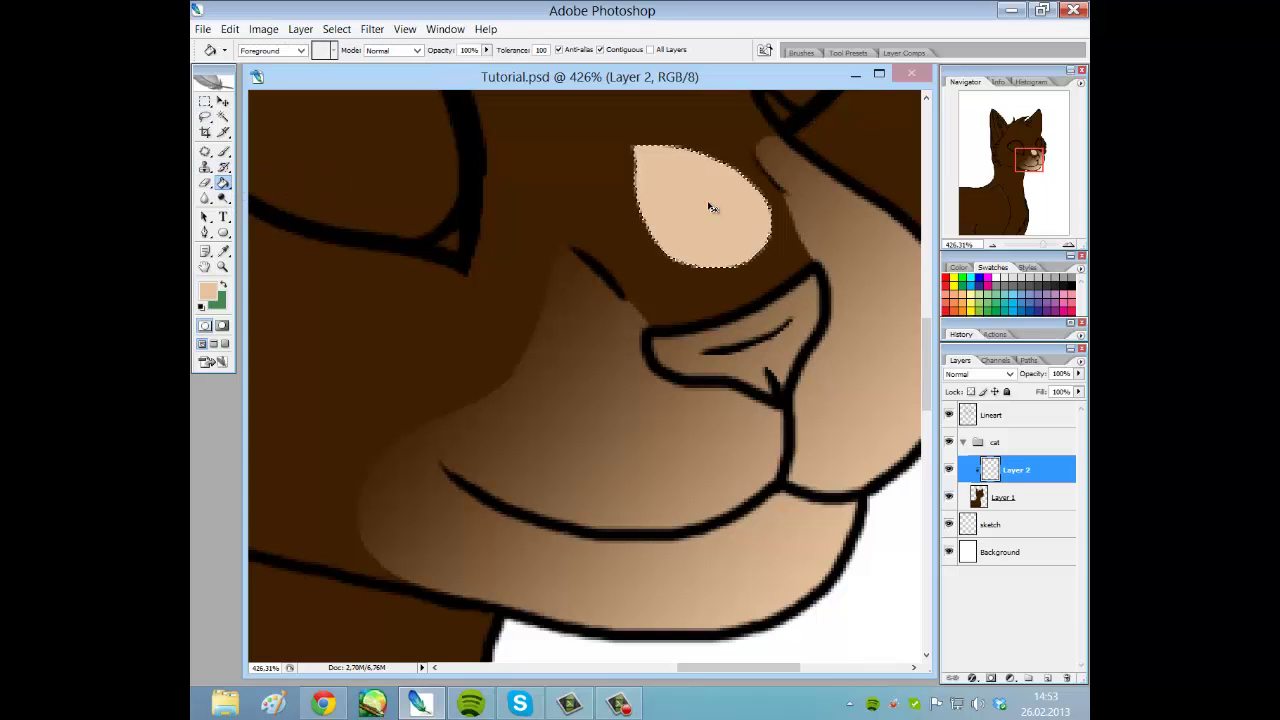
key("ctrl+d")
Turn off anti-aliasing for the Lasso tool and undo the tan fill on the nose bridge.
left_click(205, 117)
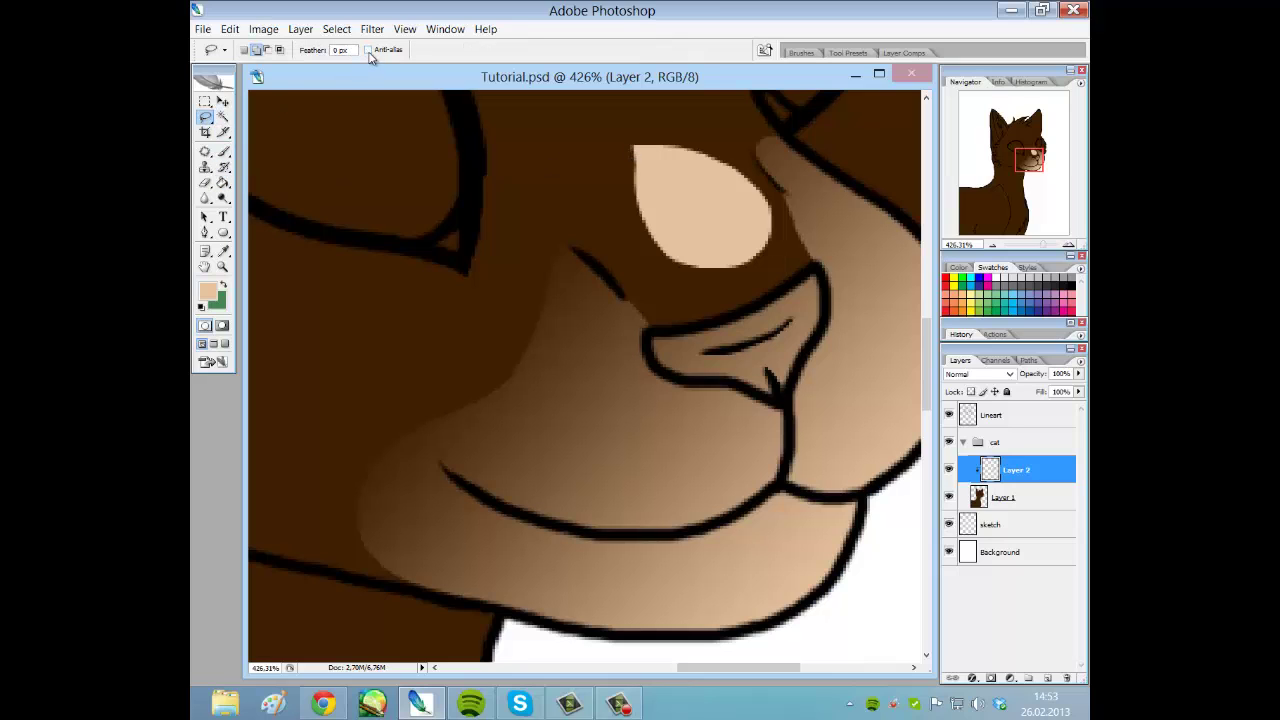
key("ctrl+alt+z")
key("ctrl+alt+z")
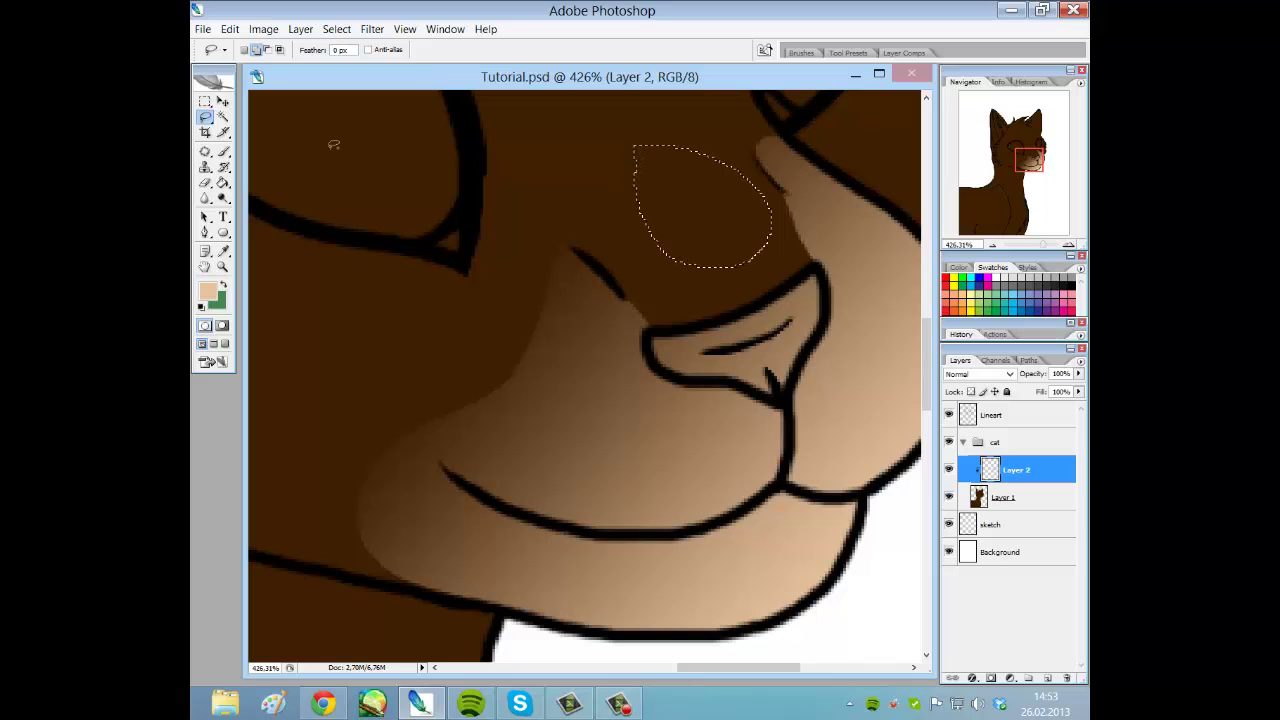
Try refilling the existing teardrop selection with tan, undo the fill, and clear the selection.
left_click(223, 183)
left_click(711, 193)
key("ctrl+z")
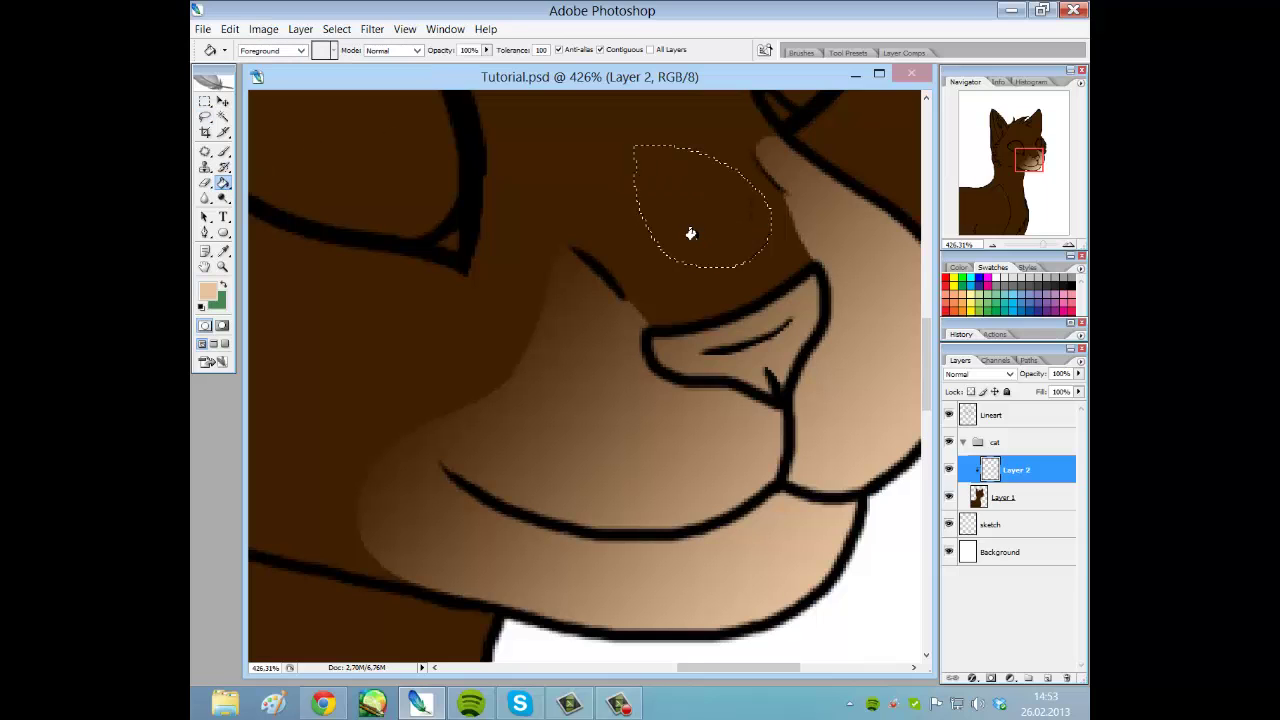
left_click(205, 117)
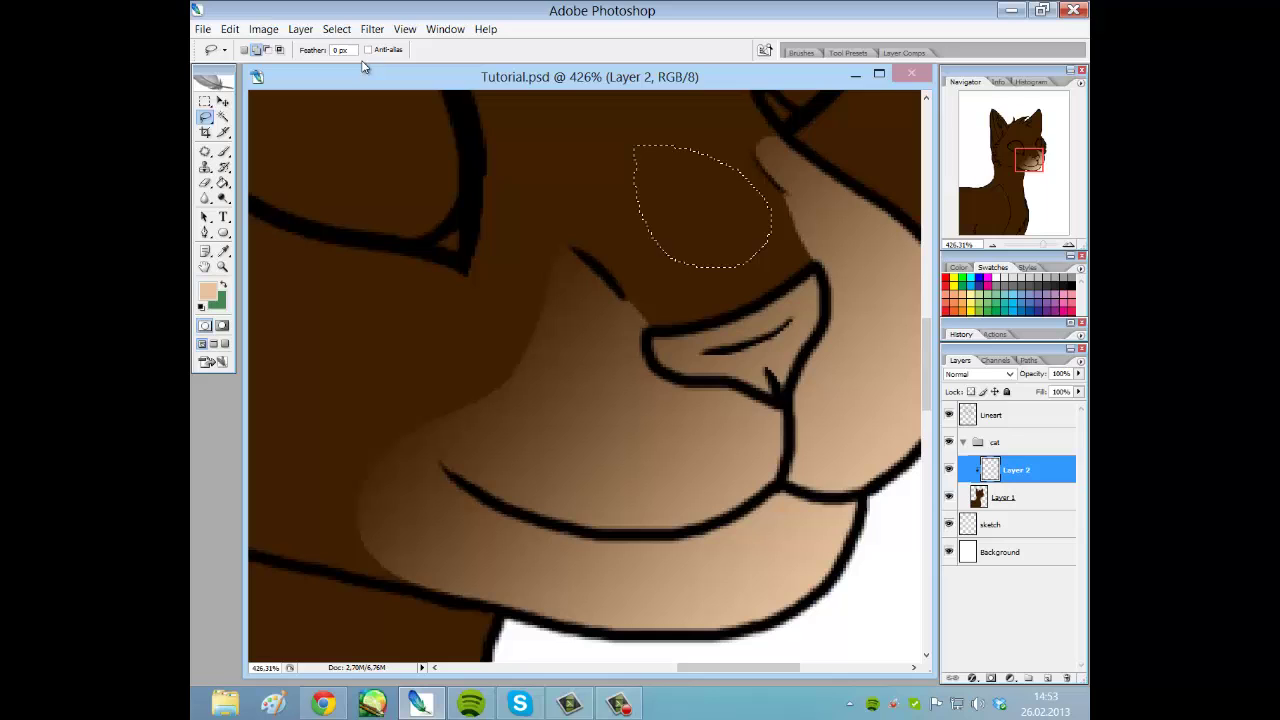
key("ctrl+d")
Lasso a rounded patch above the nose without anti-aliasing, try filling it with tan, undo the fill, and deselect.
left_click_drag(704, 190, 660, 184)
left_click(205, 183)
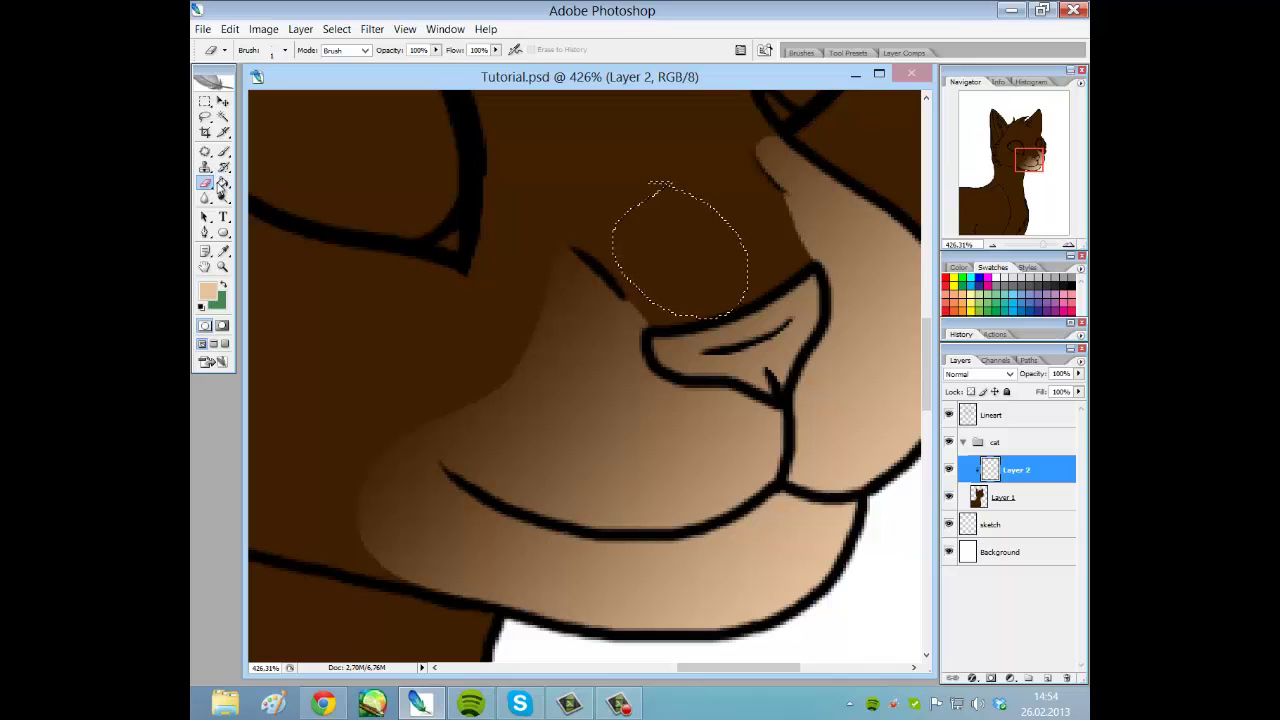
left_click(223, 183)
left_click(714, 262)
key("ctrl+d")
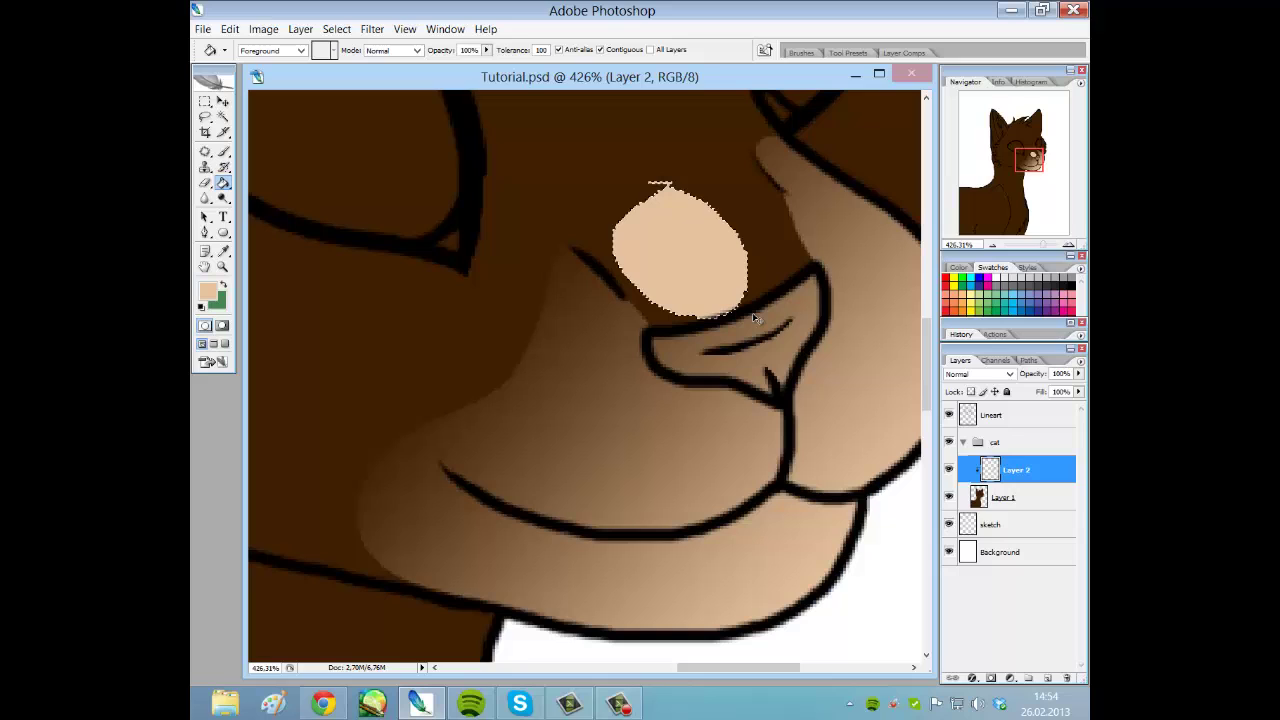
key("ctrl+z")
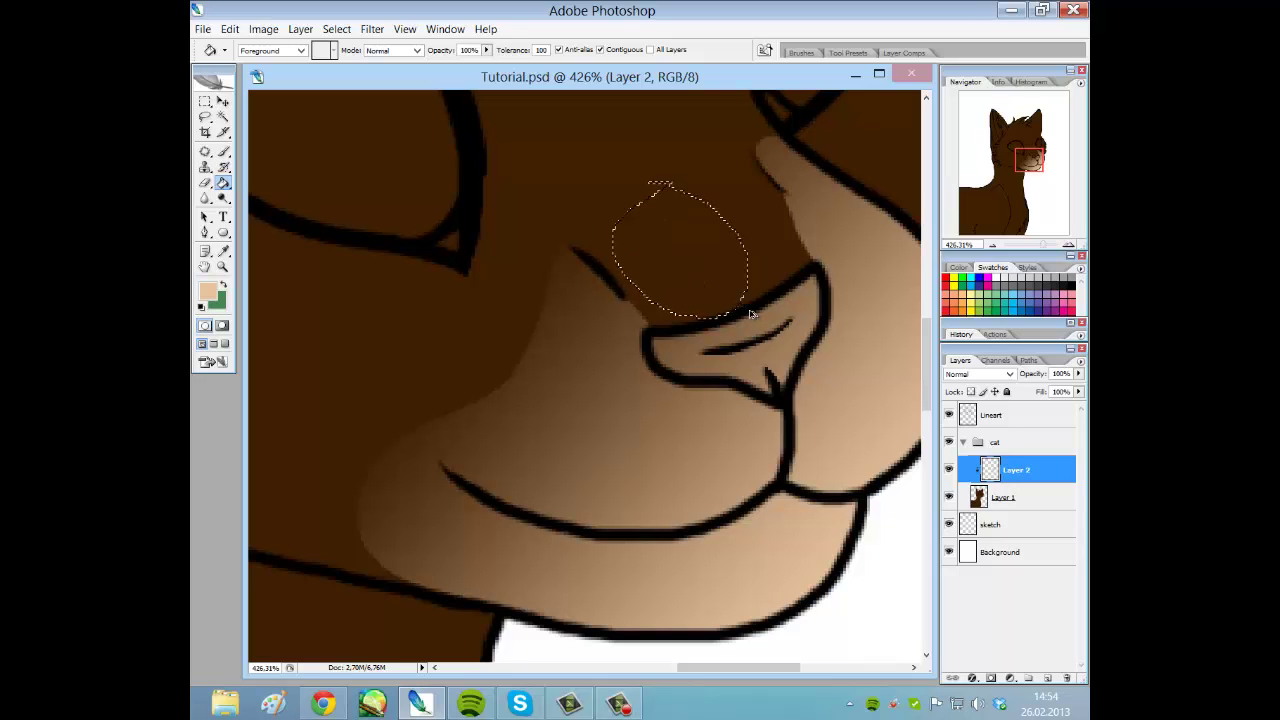
key("ctrl+d")
Blur the cheek-side edge of the tan muzzle marking with the Blur tool at 100% strength.
scroll(697, 307, "up", 3)
scroll(226, 208, "down", 4)
left_click(206, 200)
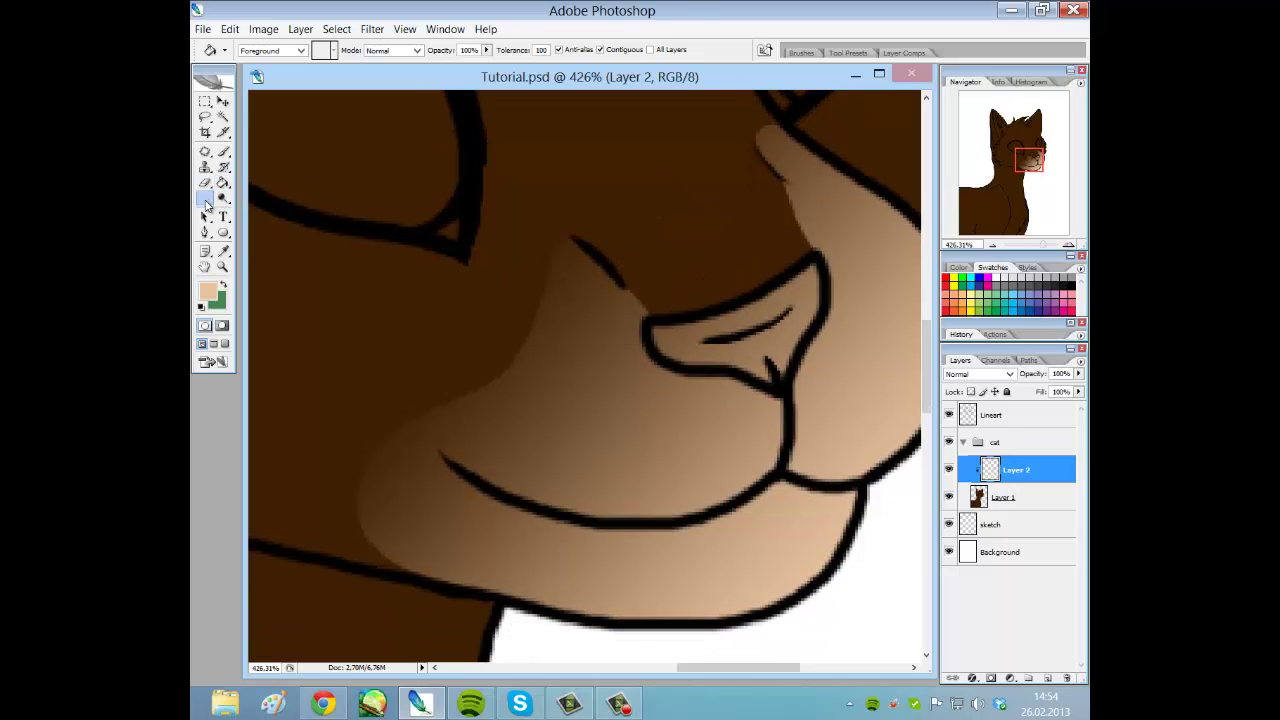
left_click(206, 201)
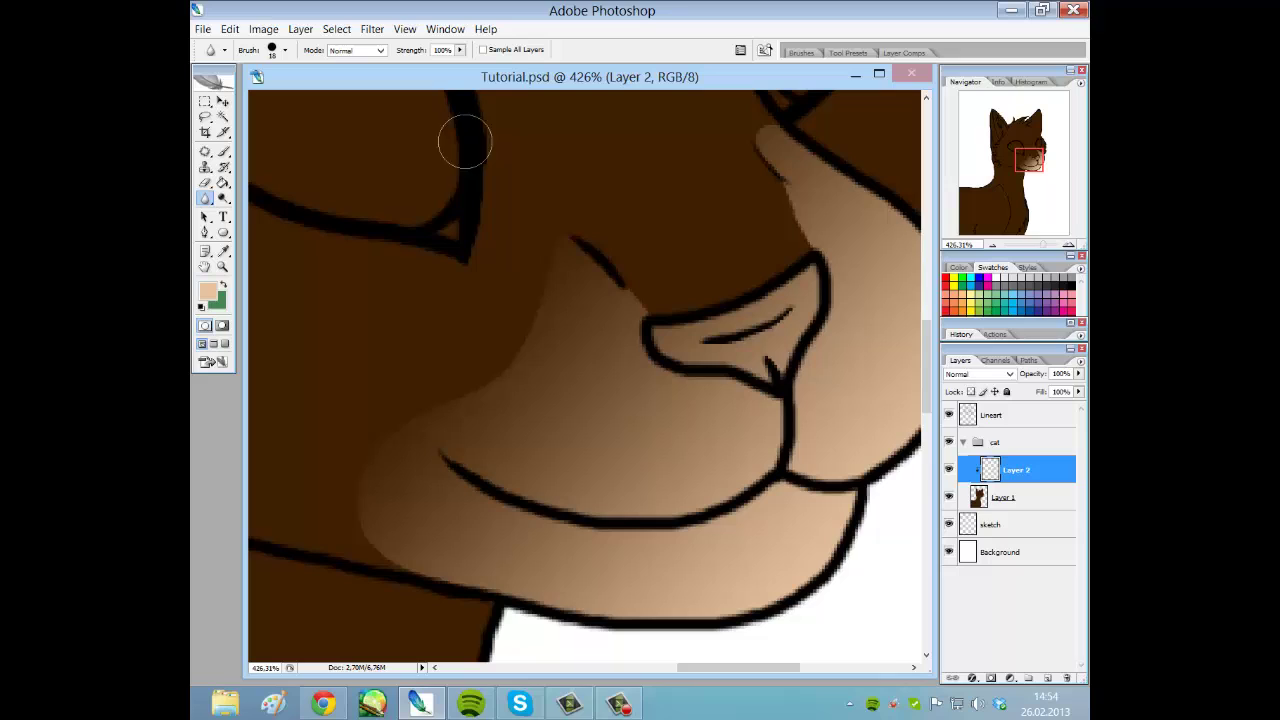
left_click_drag(458, 53, 427, 66)
left_click(553, 229)
mouse_move(536, 232)
left_mouse_down()
mouse_move(514, 377)
mouse_move(547, 212)
mouse_move(534, 292)
mouse_move(475, 391)
mouse_move(397, 422)
mouse_move(523, 323)
mouse_move(573, 262)
mouse_move(507, 376)
mouse_move(547, 236)
mouse_move(475, 368)
mouse_move(442, 362)
mouse_move(538, 178)
left_mouse_up()
left_click(466, 50)
left_click_drag(456, 66, 478, 67)
mouse_move(564, 258)
left_mouse_down()
mouse_move(534, 331)
mouse_move(551, 252)
mouse_move(579, 205)
mouse_move(577, 256)
mouse_move(521, 355)
left_mouse_up()
Switch to the Smudge tool and look through its brush size and hardness settings.
left_click(205, 198)
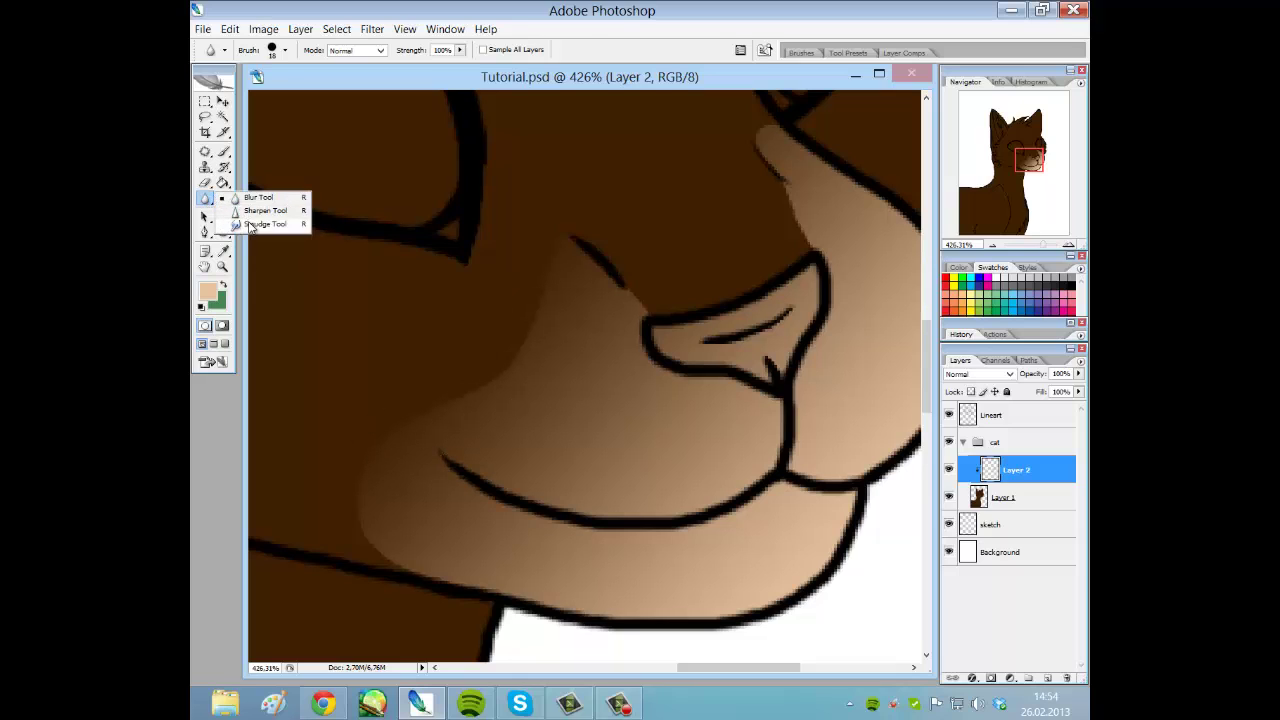
left_click(262, 224)
left_click(285, 50)
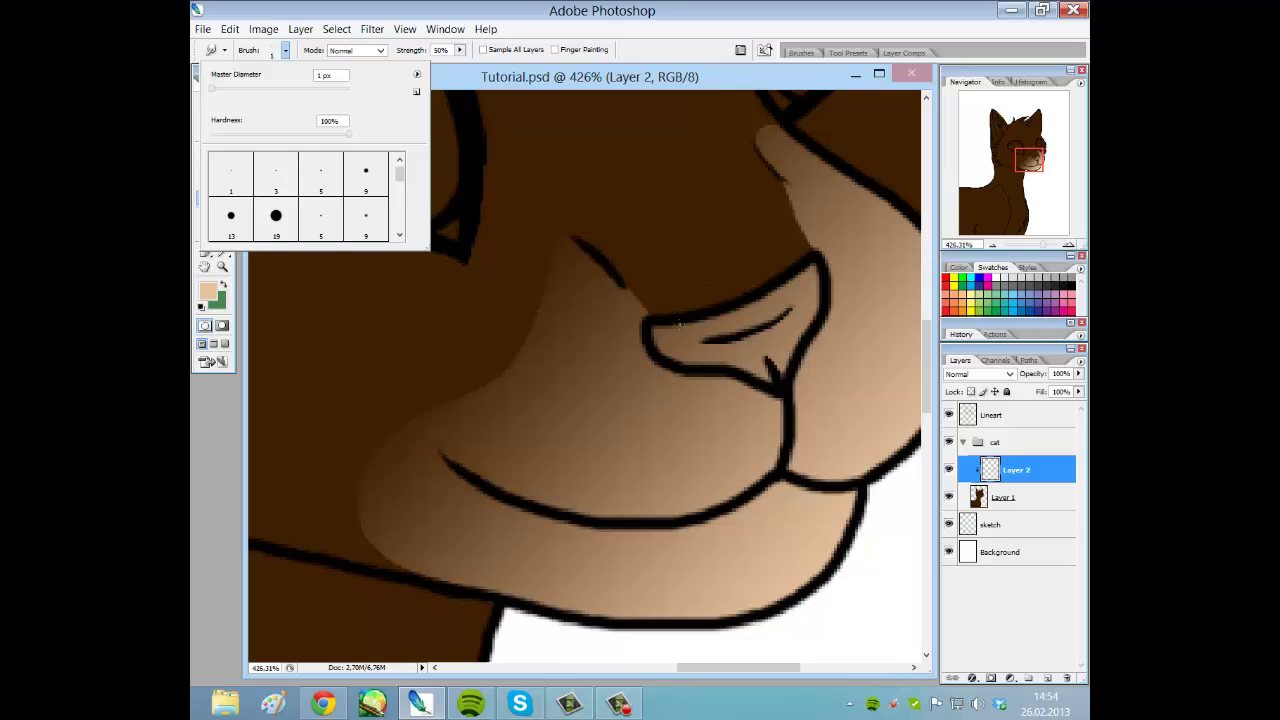
left_click(620, 320)
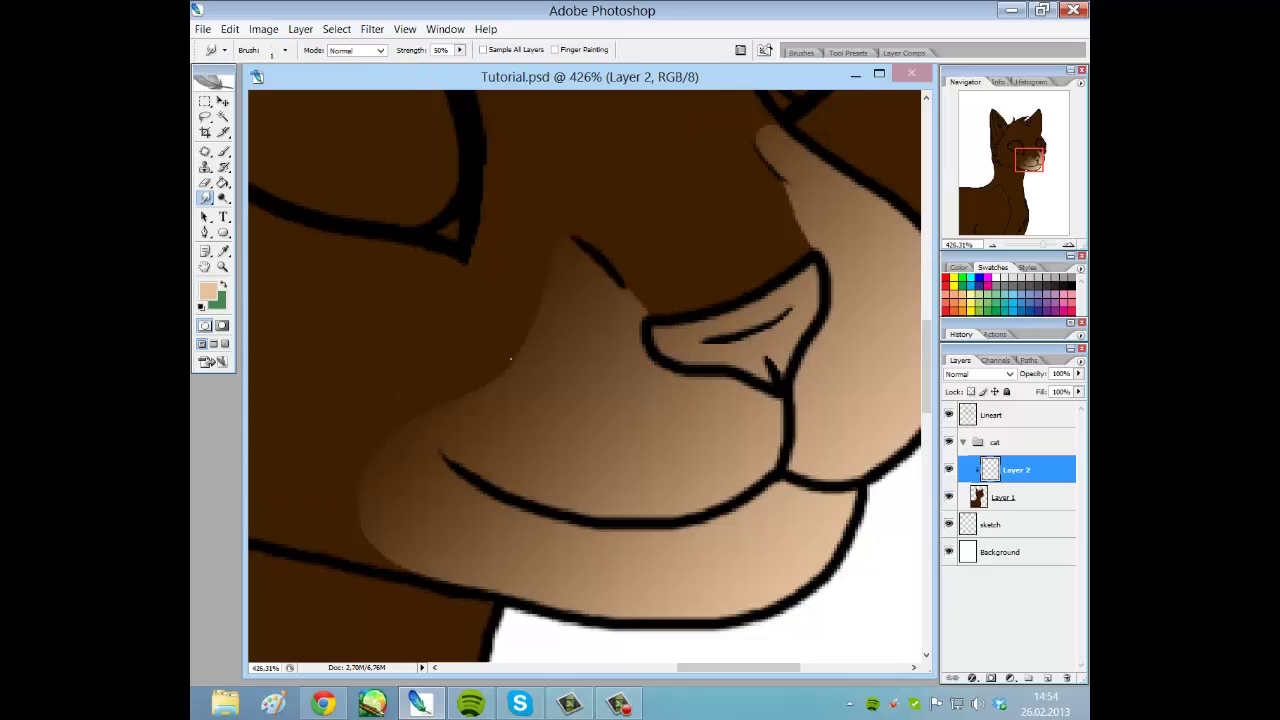
scroll(408, 415, "up", 5)
scroll(594, 308, "down", 6)
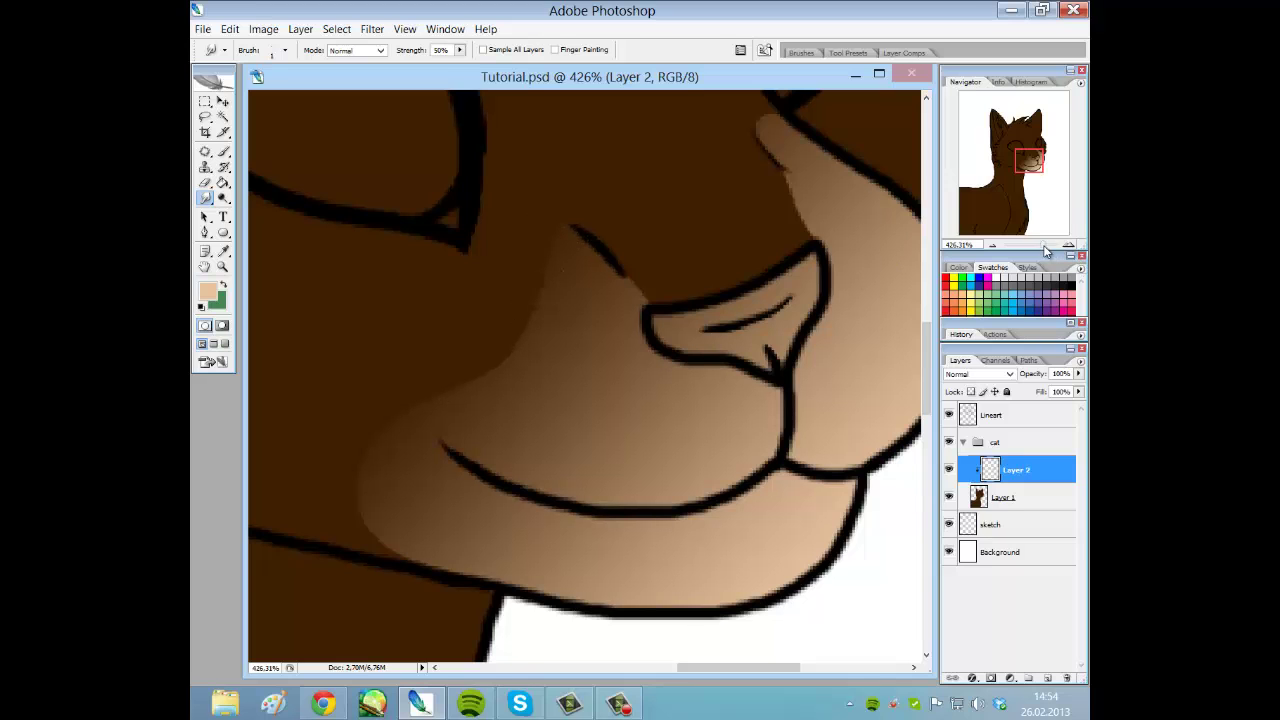
Lasso the throat from the jawline to the upper chest, giving the neck side a jagged fur edge.
mouse_move(1046, 250)
left_mouse_down()
mouse_move(1022, 252)
mouse_move(1032, 255)
left_mouse_up()
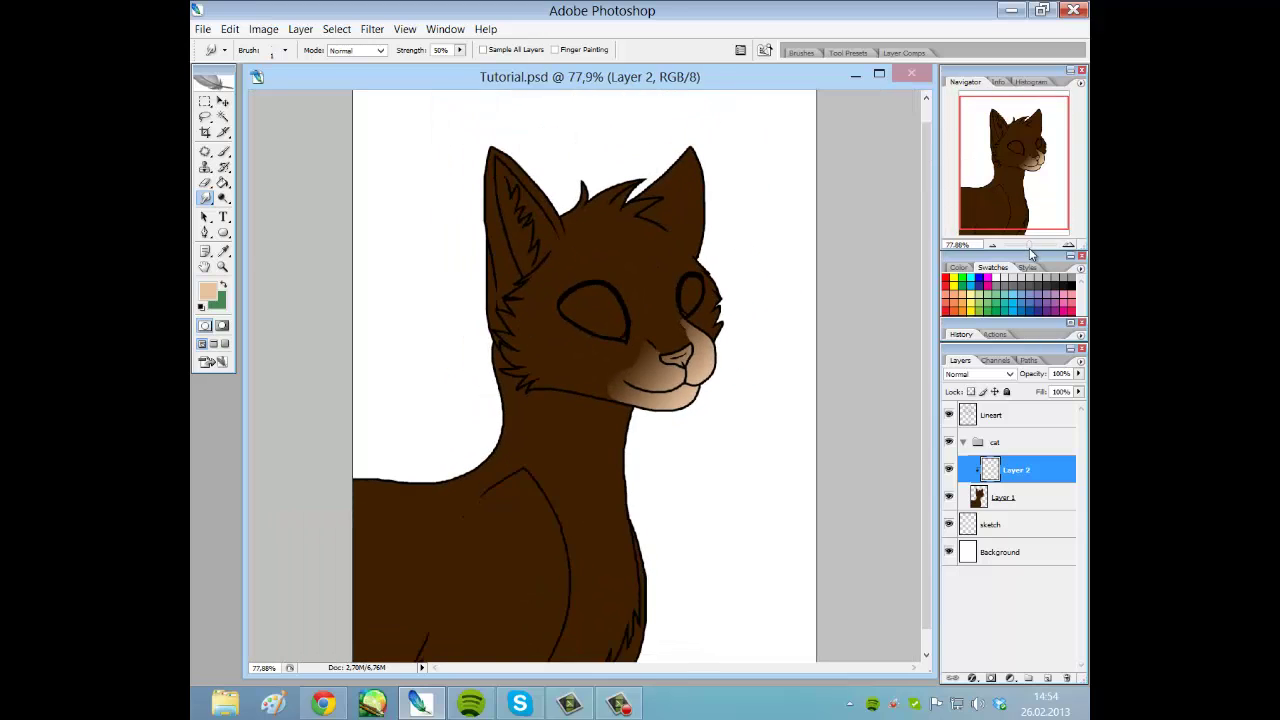
left_click_drag(1024, 178, 1024, 184)
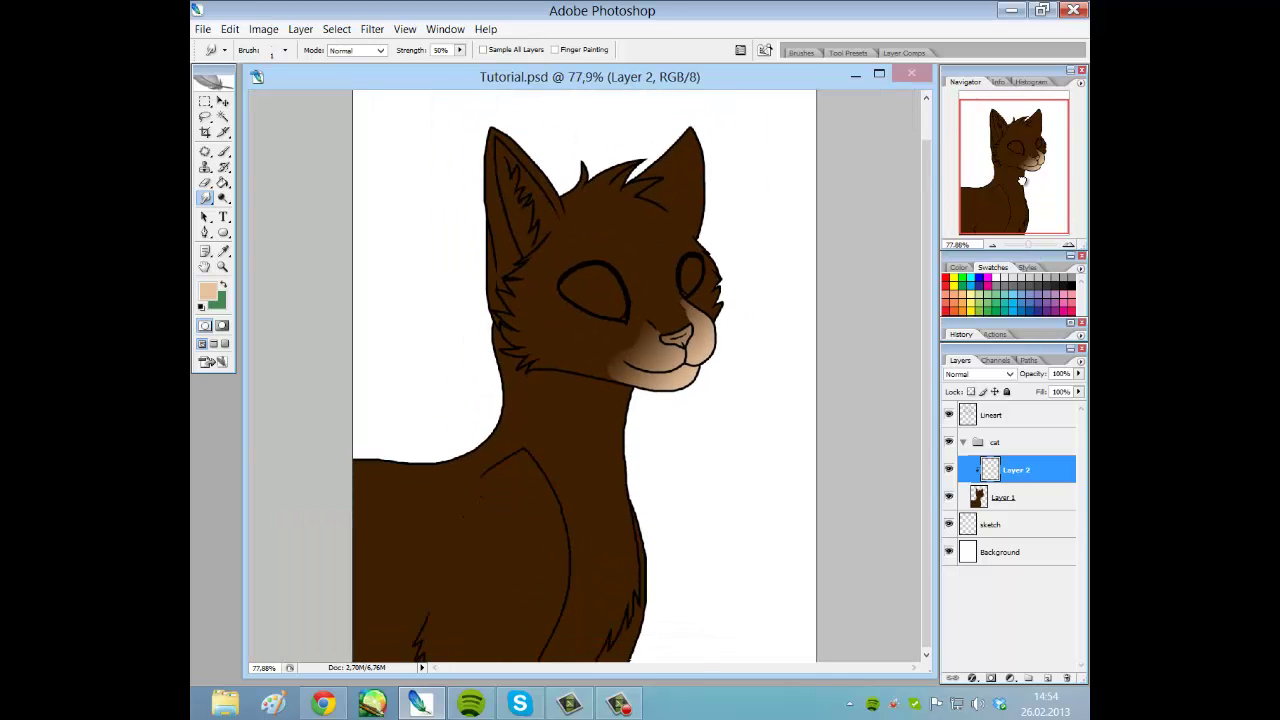
left_click(205, 117)
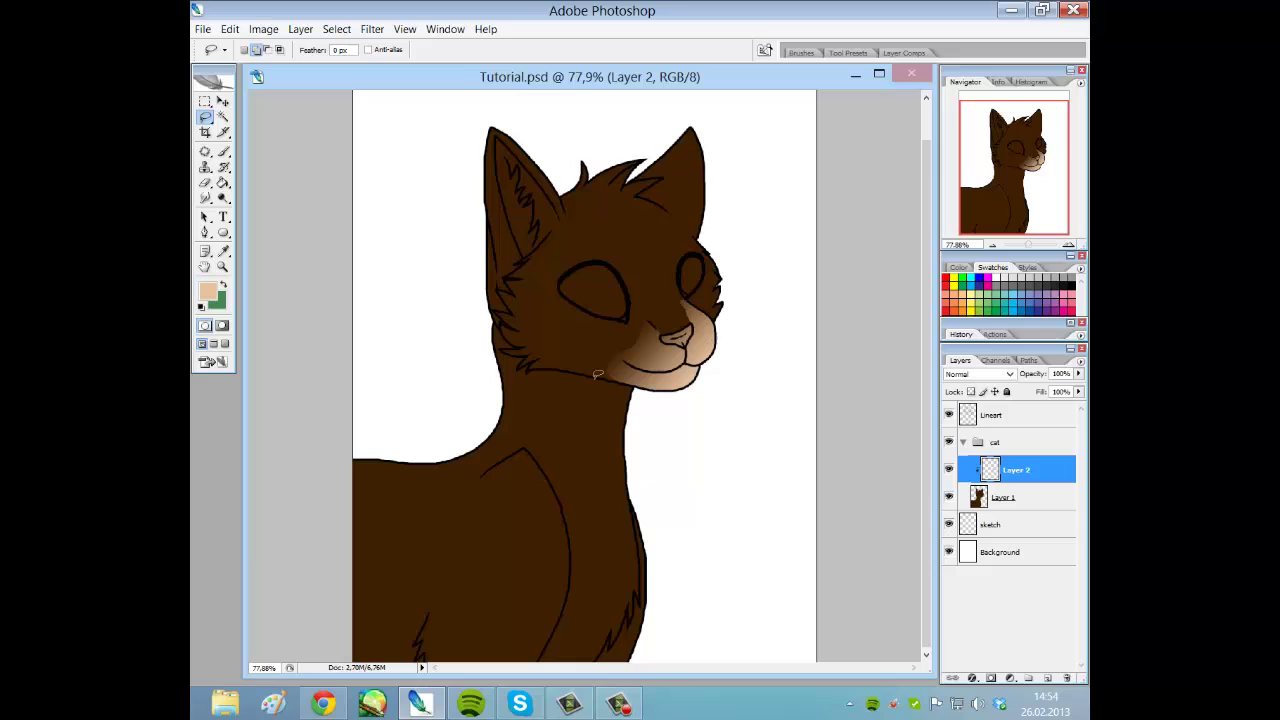
left_click_drag(572, 410, 557, 425)
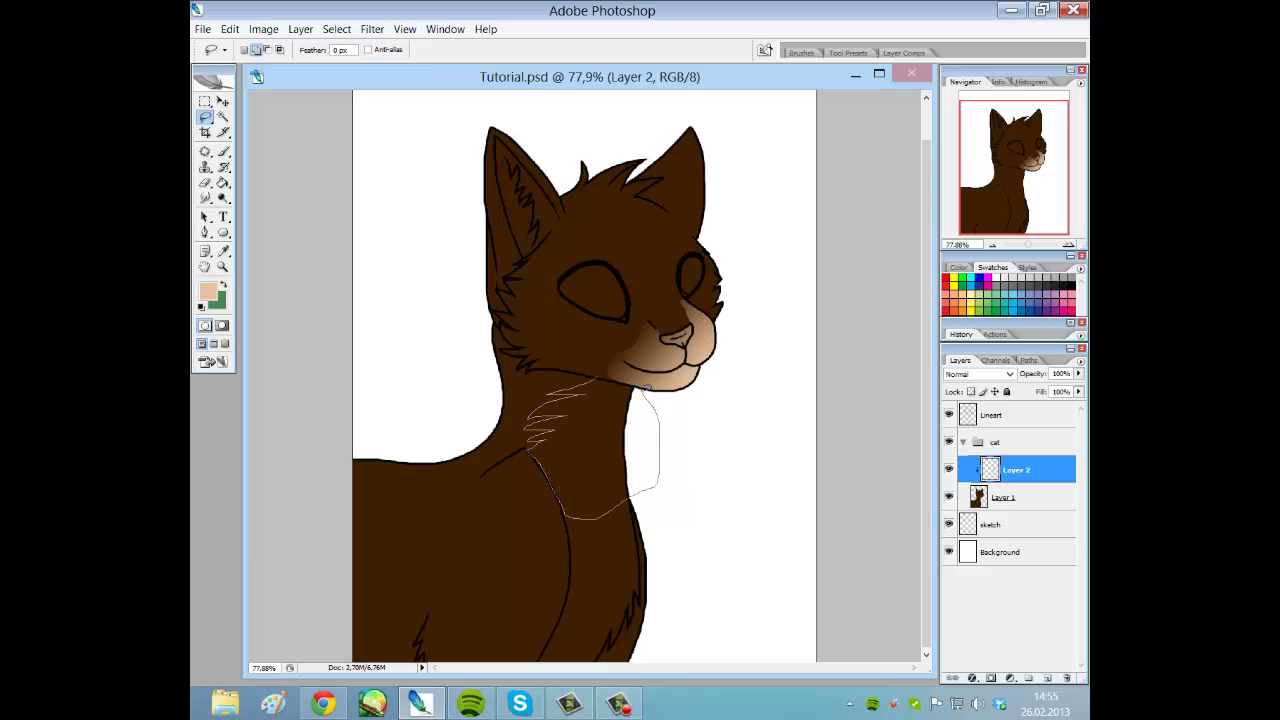
left_click_drag(600, 376, 602, 378)
Extend the throat selection down the chest to the canvas edge, following the shoulder line and the jagged chest fur.
left_click_drag(1028, 244, 1040, 243)
mouse_move(1014, 167)
left_mouse_down()
mouse_move(1014, 214)
mouse_move(1002, 214)
mouse_move(1035, 214)
left_mouse_up()
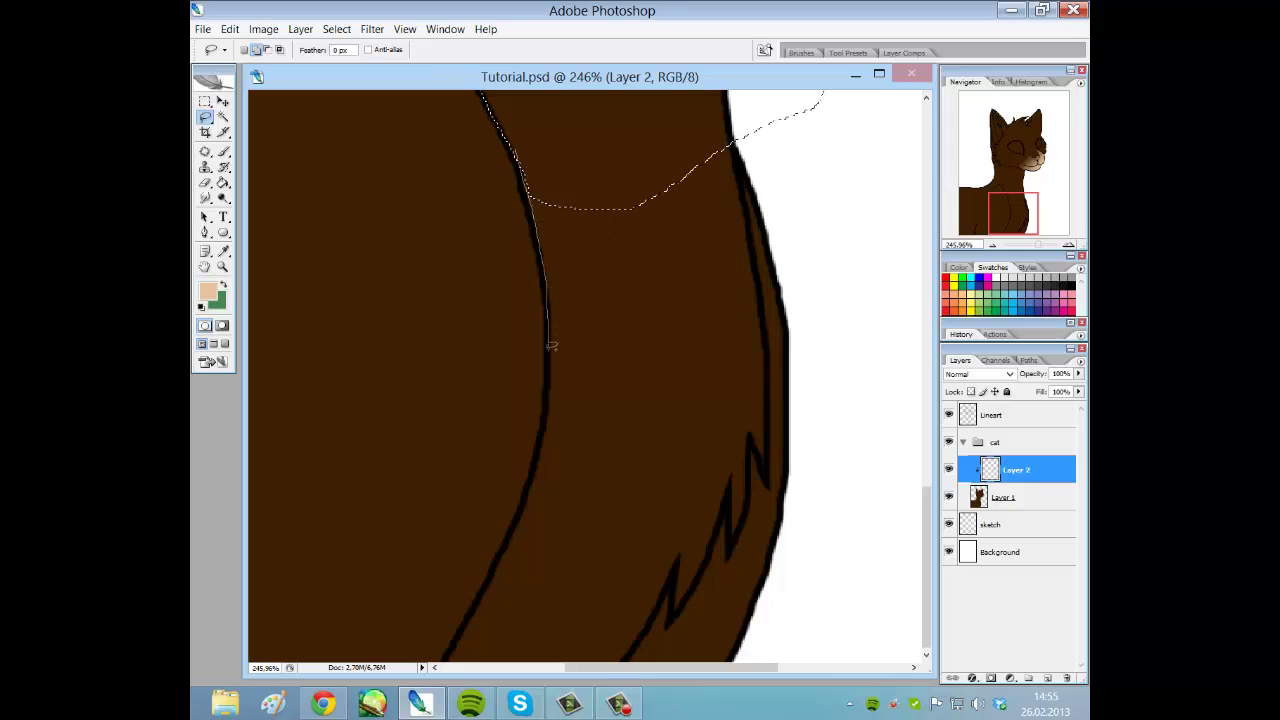
left_click_drag(551, 418, 736, 423)
left_click_drag(757, 276, 733, 135)
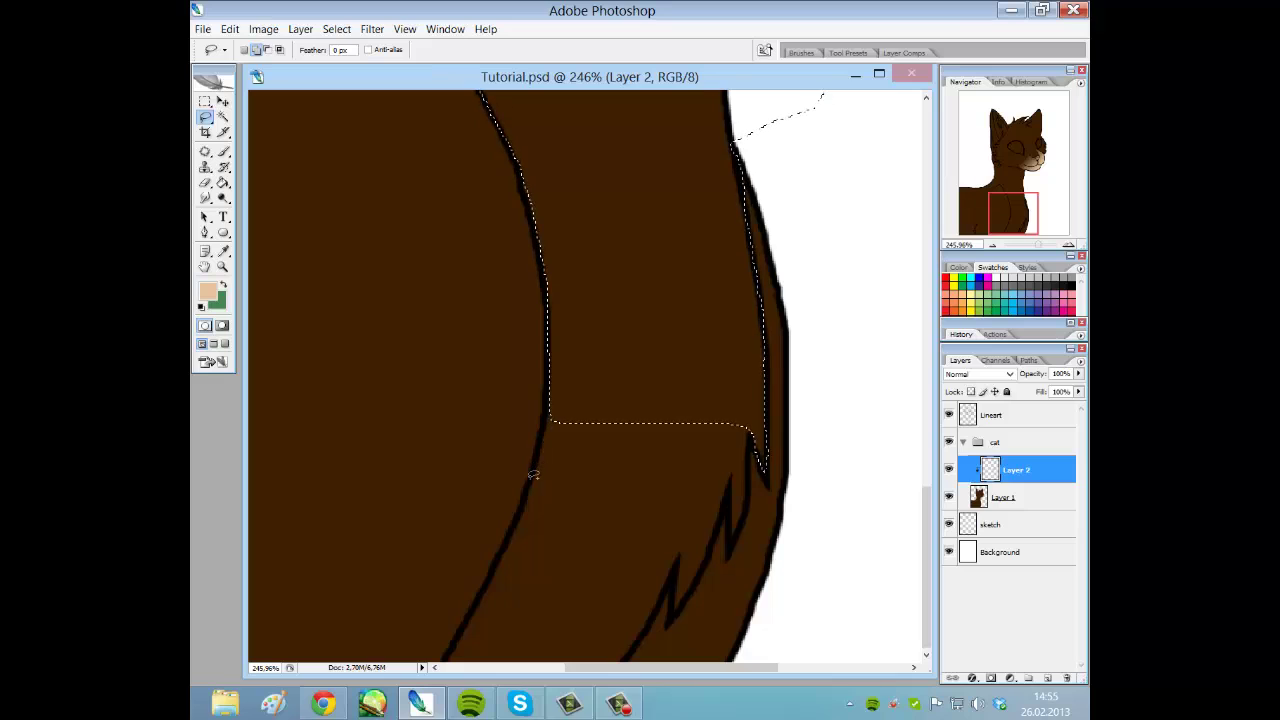
left_click_drag(533, 476, 552, 408)
mouse_move(617, 373)
left_mouse_down()
mouse_move(700, 378)
mouse_move(742, 406)
left_mouse_up()
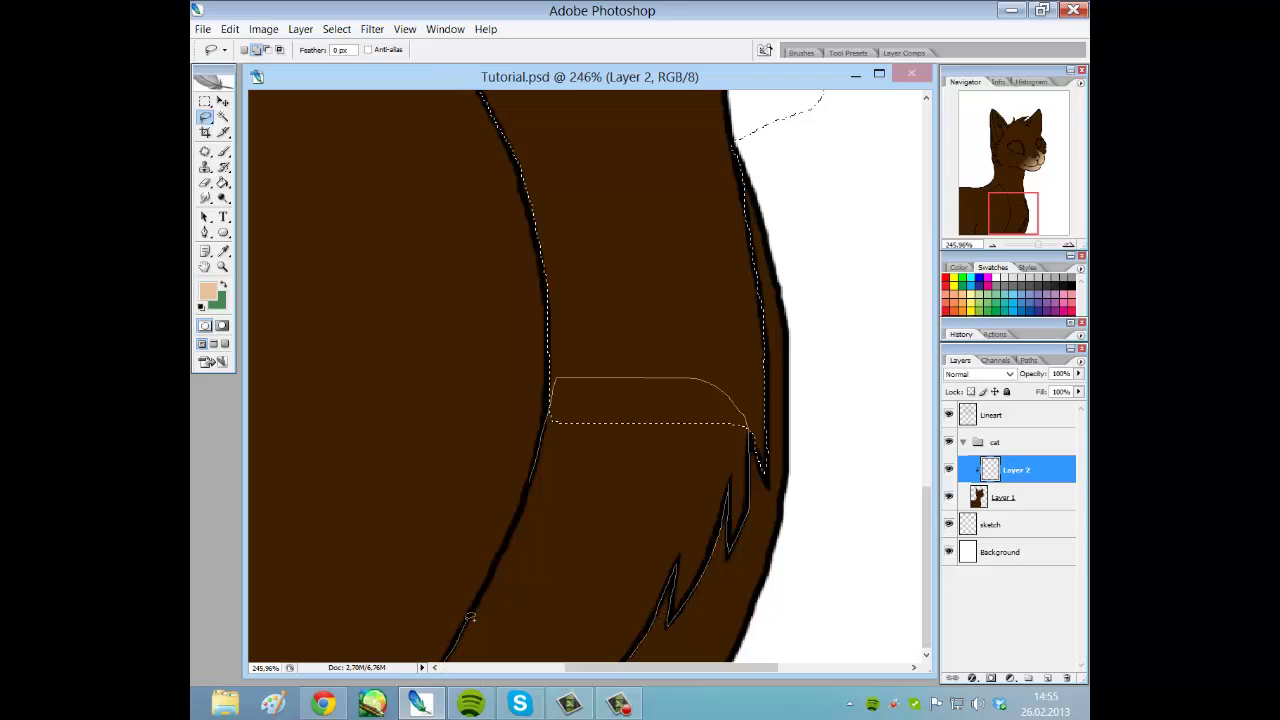
left_click_drag(524, 503, 526, 500)
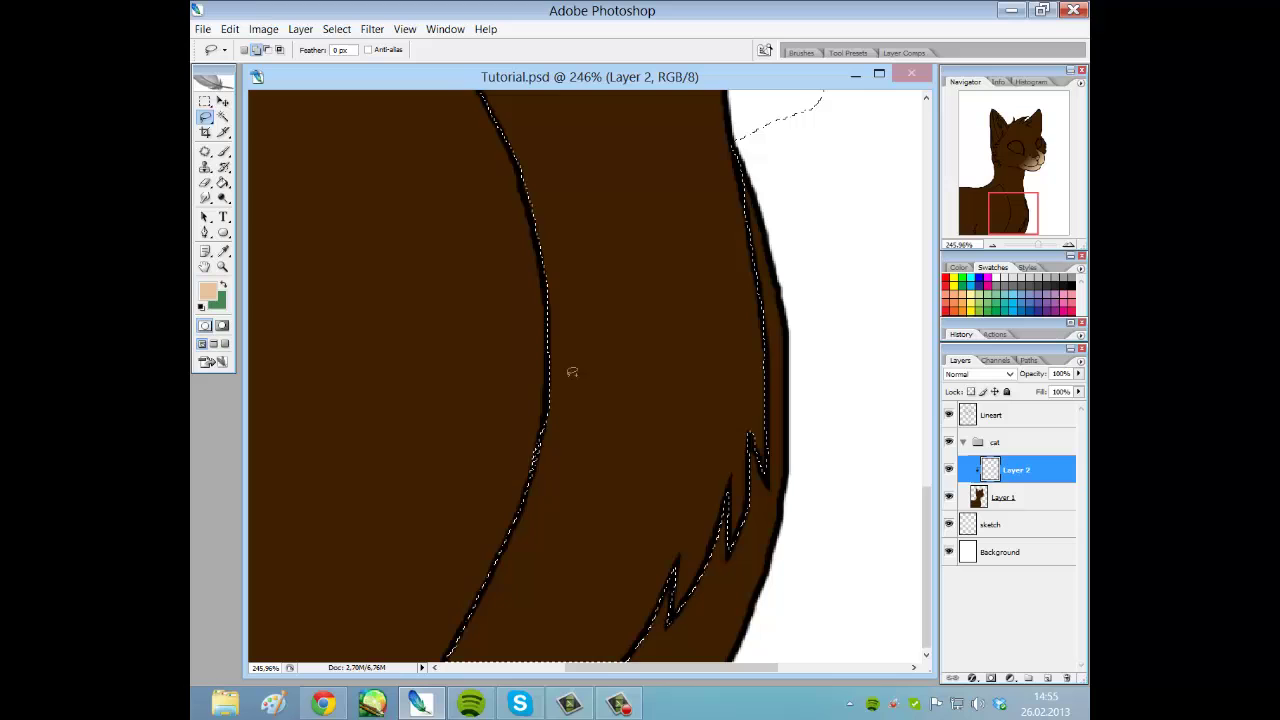
Shade the throat and chest selection with a tan-to-transparent gradient fading toward the back of the neck, and deselect it.
left_click_drag(1037, 246, 1029, 247)
right_click(224, 183)
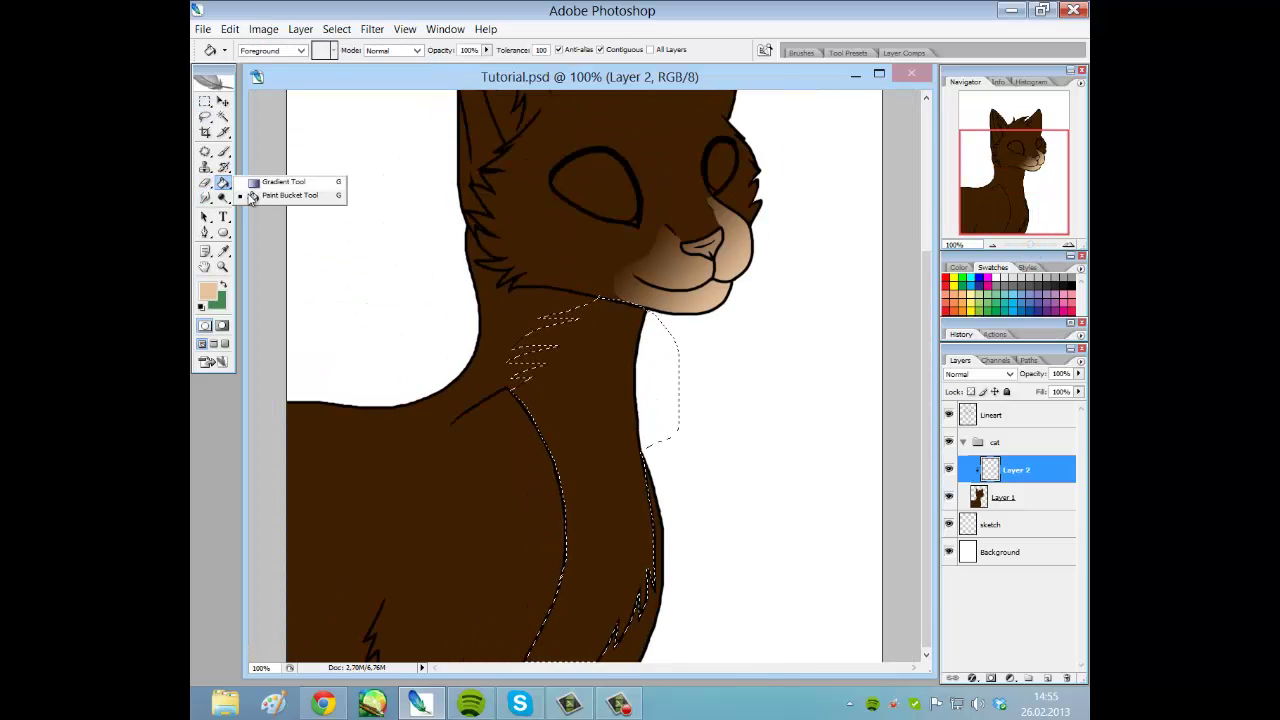
left_click(263, 183)
left_click_drag(706, 458, 520, 345)
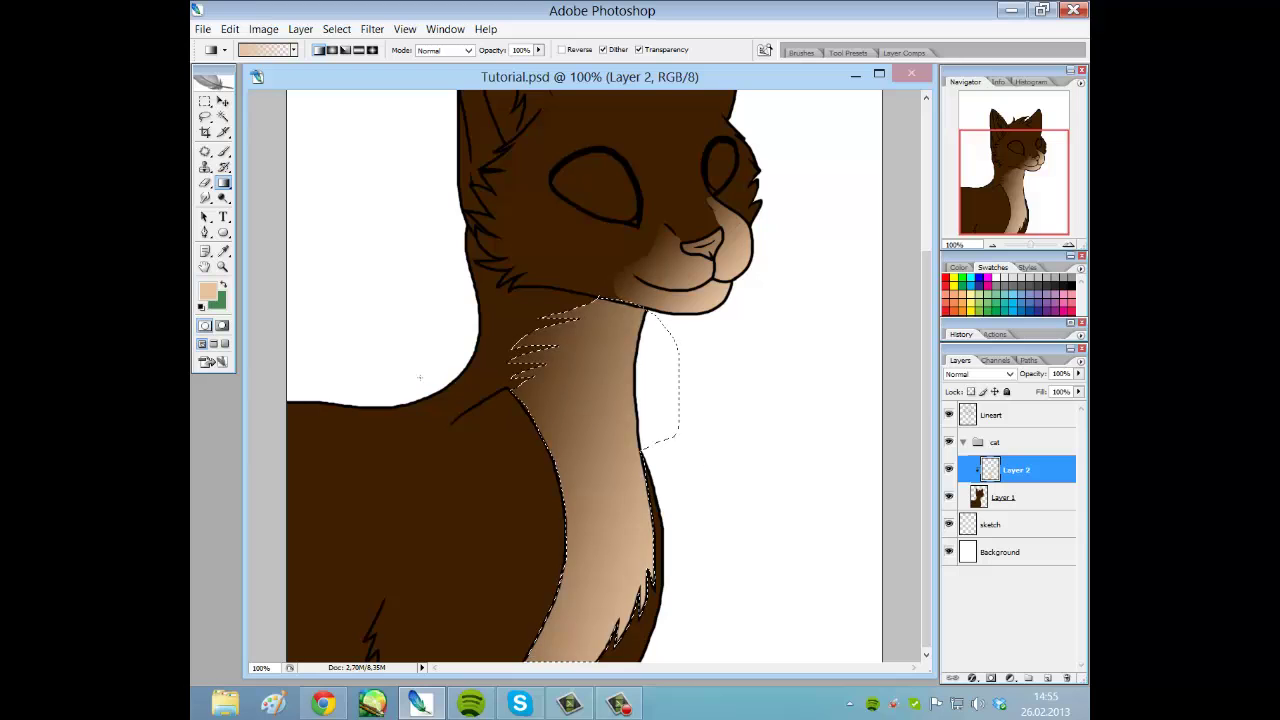
key("ctrl+d")
Undo the throat and chest gradient and the last selection addition, and clear the remaining selection.
left_click_drag(1030, 250, 1030, 252)
key("ctrl+alt+z")
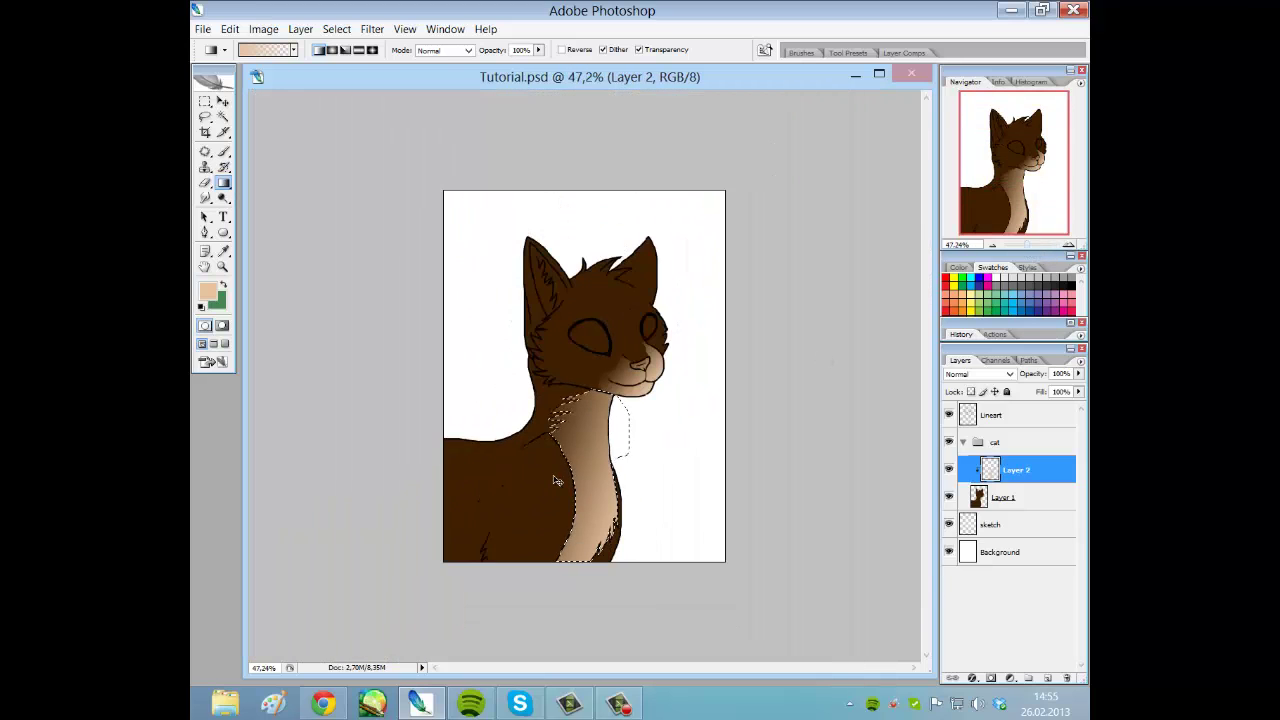
key("ctrl+alt+z")
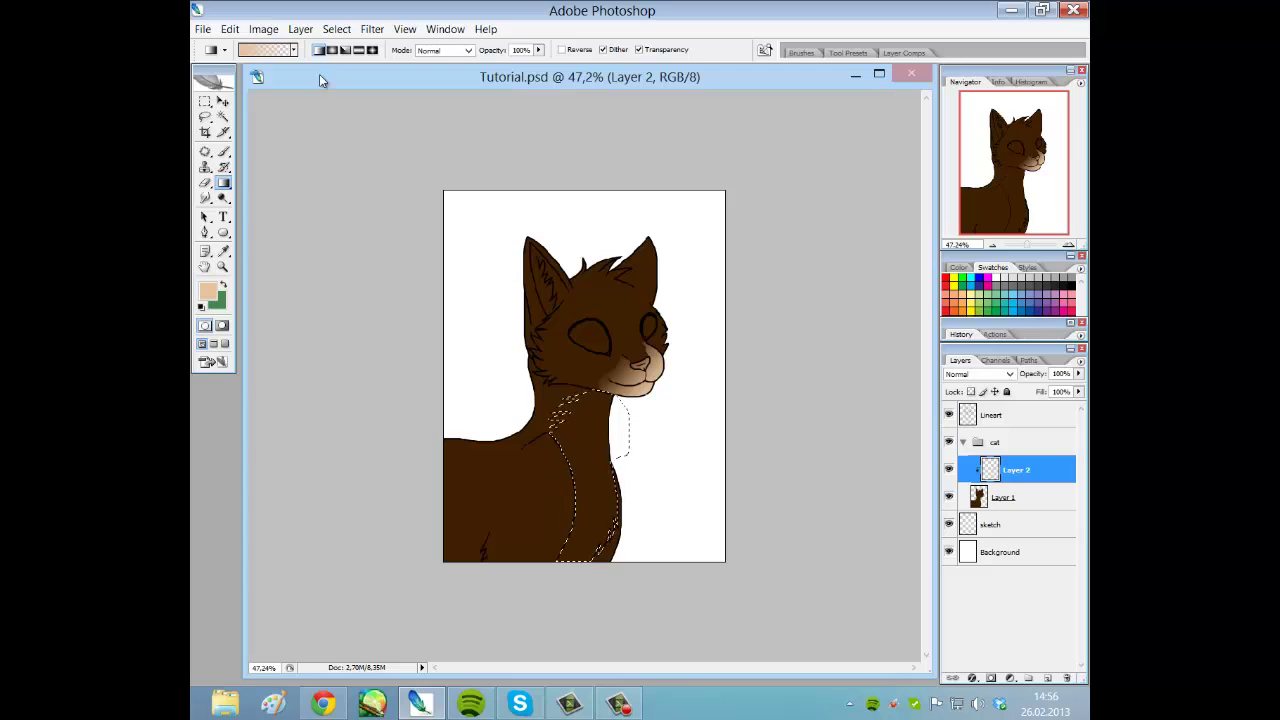
key("ctrl+alt+z")
left_click_drag(1025, 244, 1032, 244)
left_click_drag(1022, 162, 1022, 189)
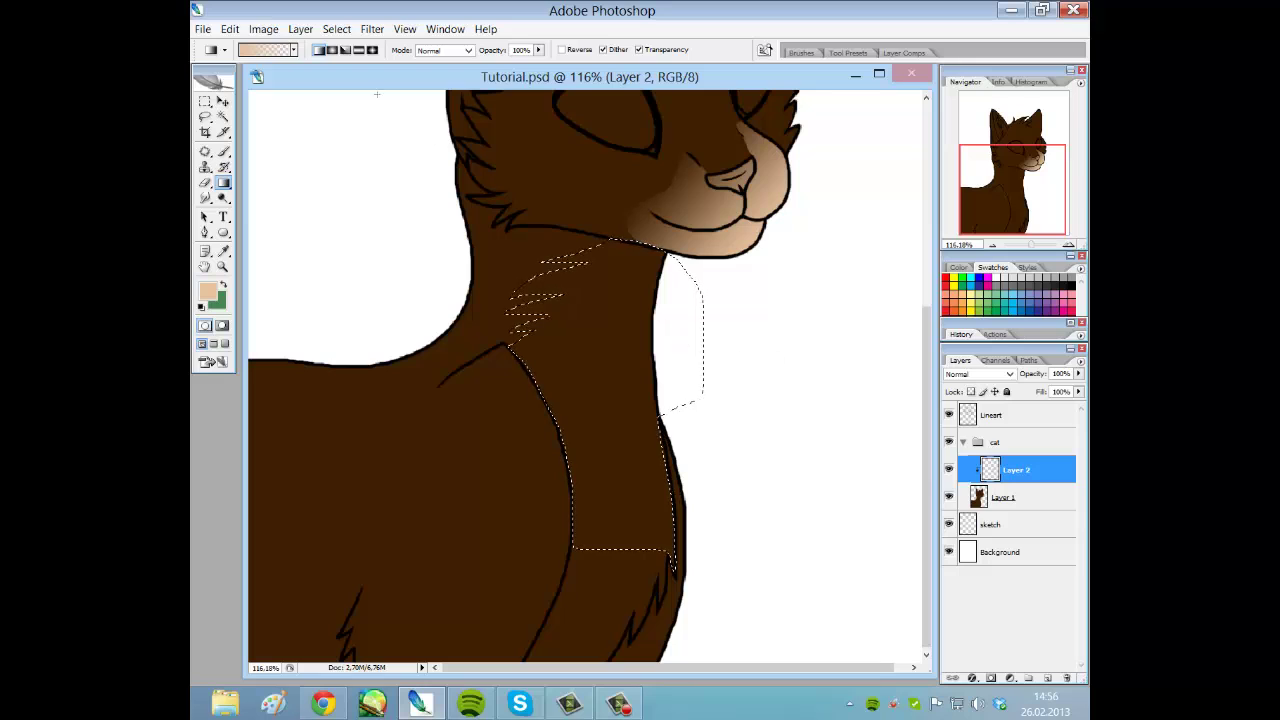
key("ctrl+d")
Turn anti-aliasing back on for the Lasso tool.
left_click(205, 116)
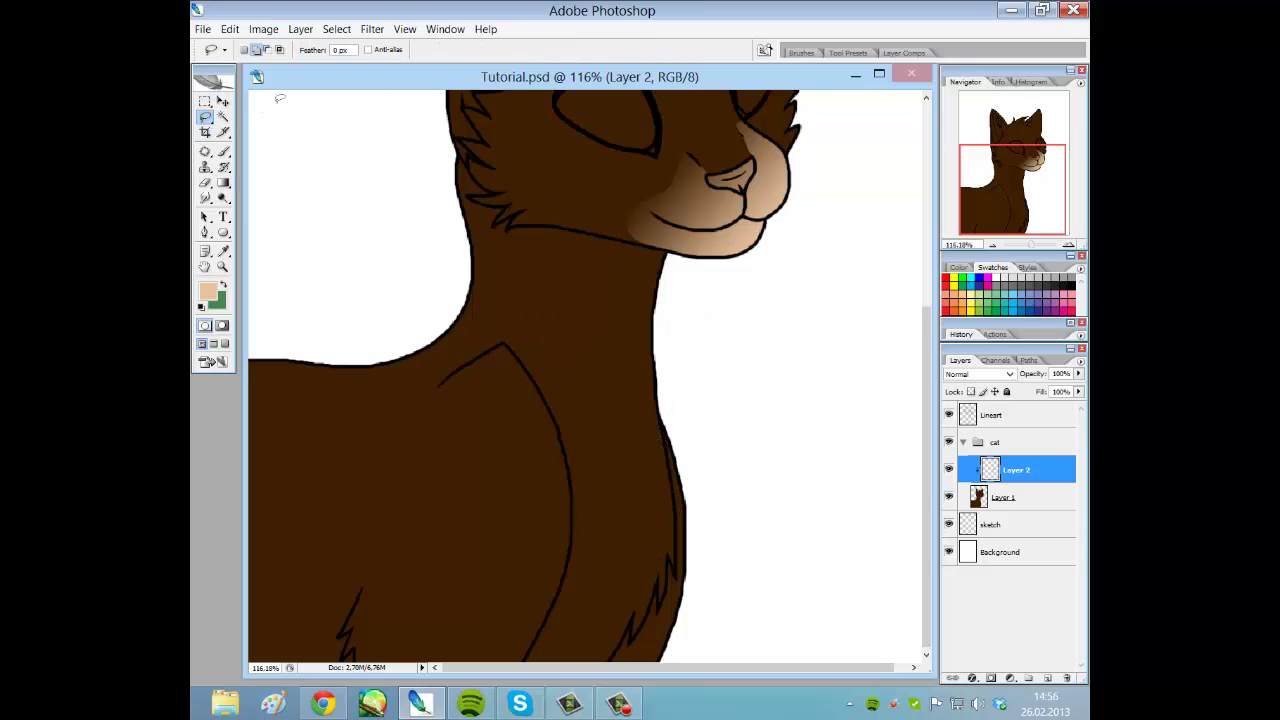
left_click(368, 50)
left_click_drag(1035, 250, 1030, 250)
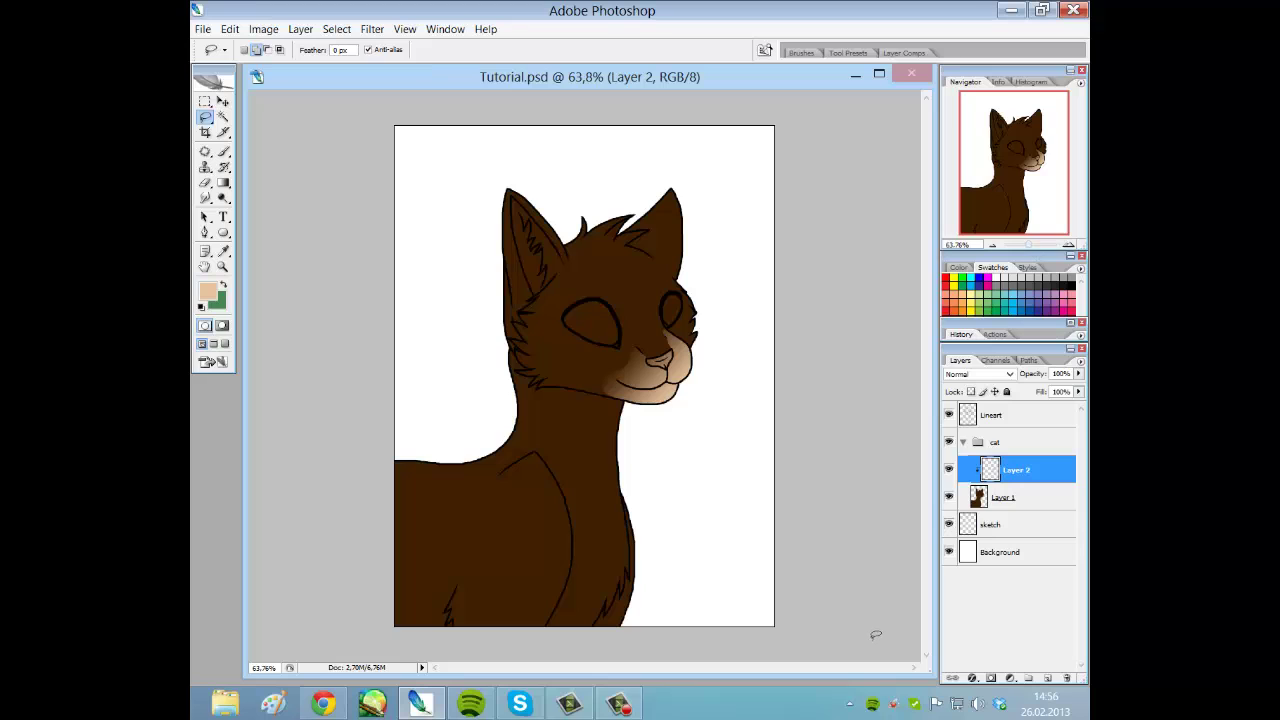
left_click(619, 704)
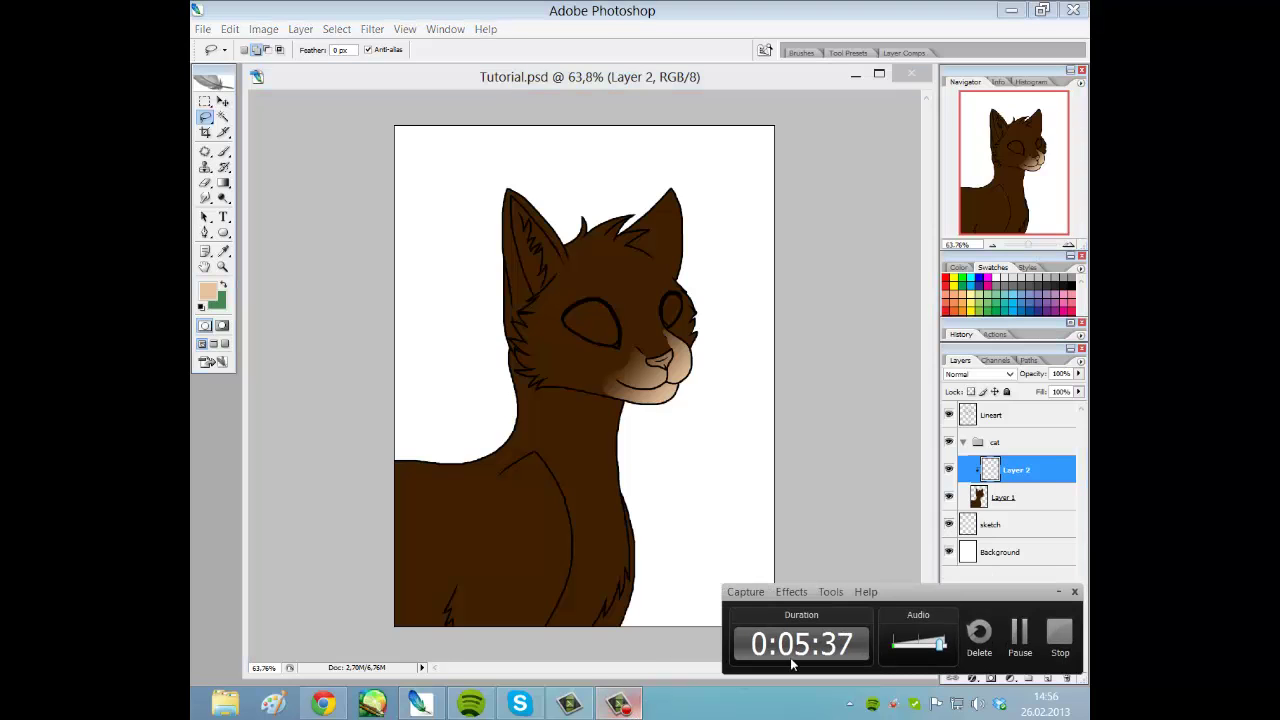
left_click(1019, 640)
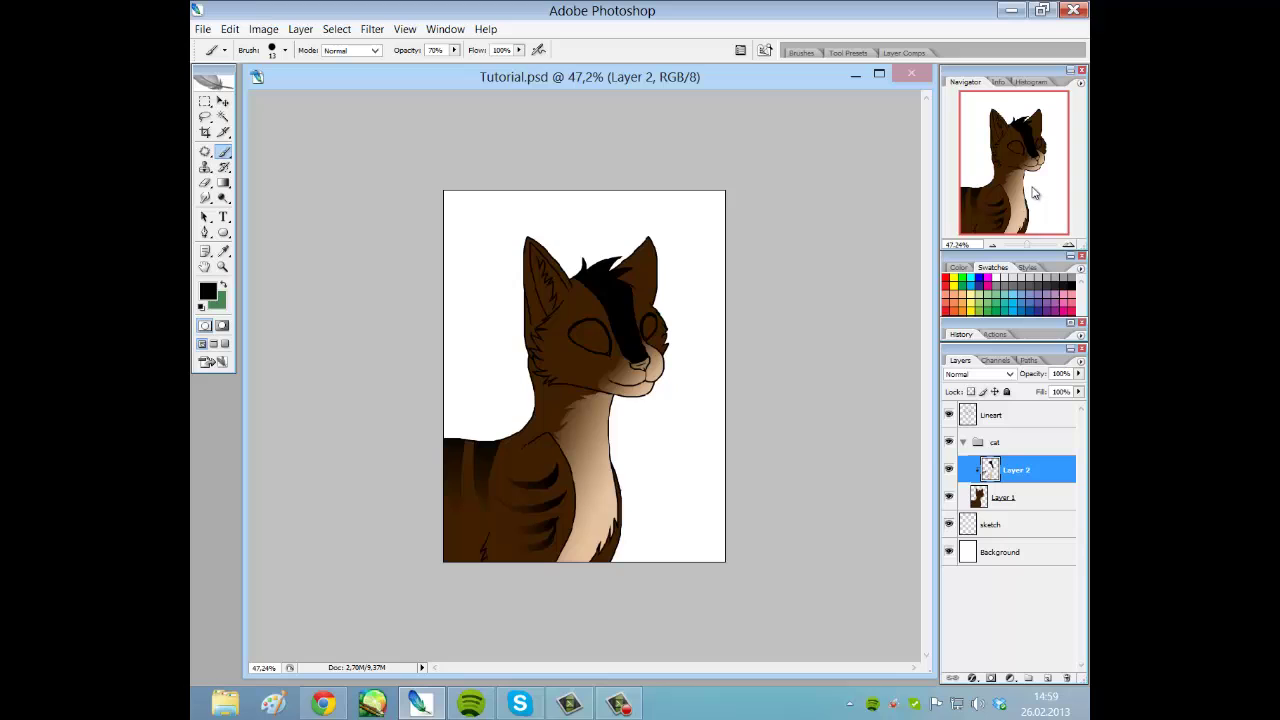
left_click_drag(1025, 245, 1030, 246)
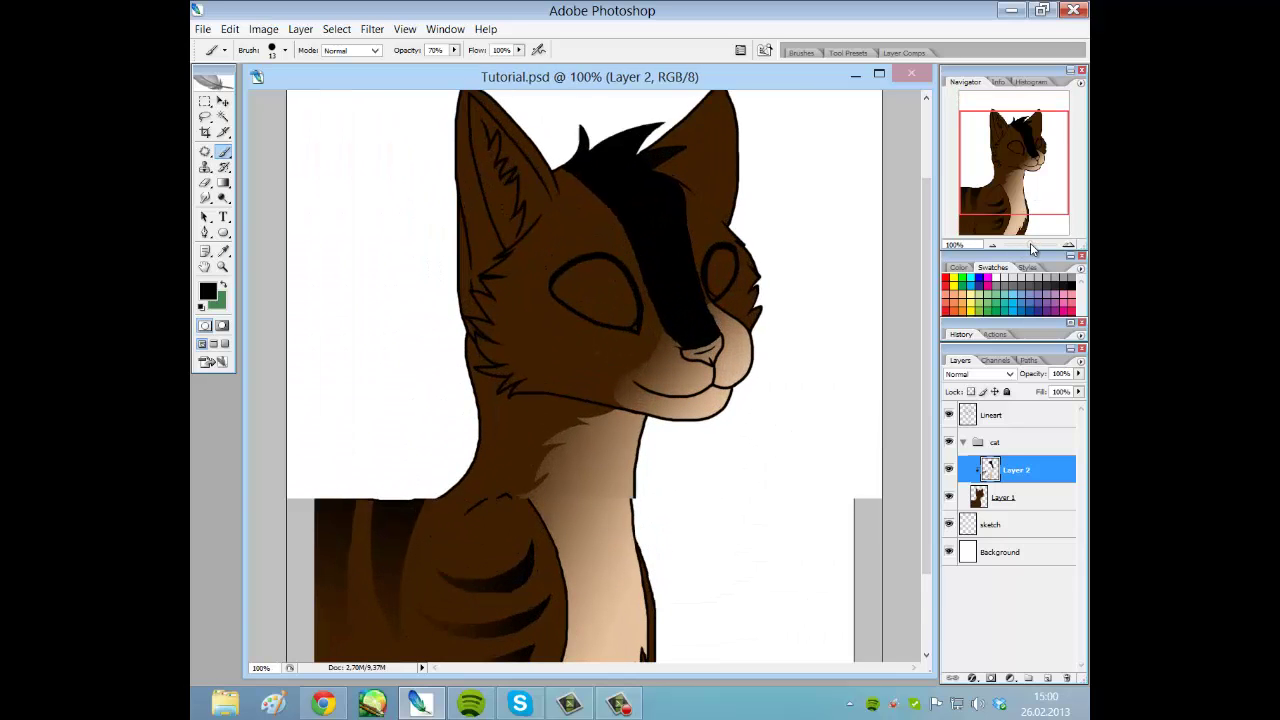
Add a new layer above the markings layer and clip it to the cat's base colour layer.
left_click_drag(982, 199, 947, 162)
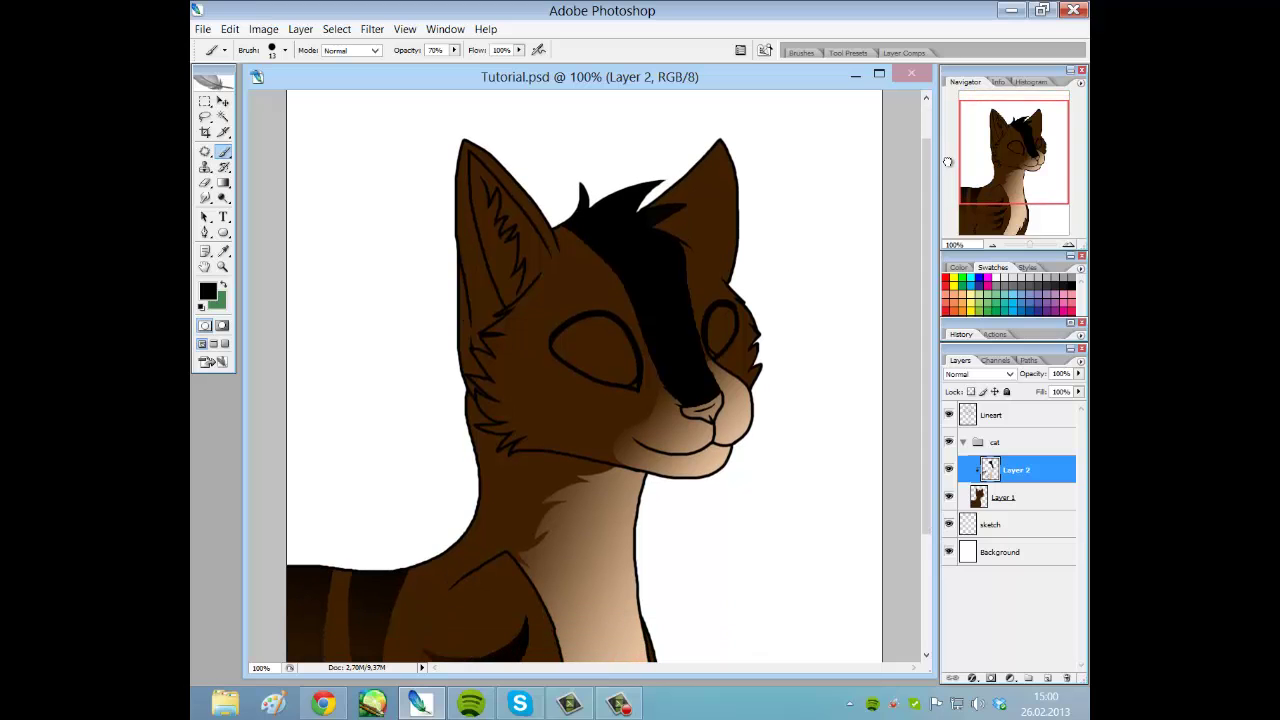
left_click_drag(1030, 245, 1038, 246)
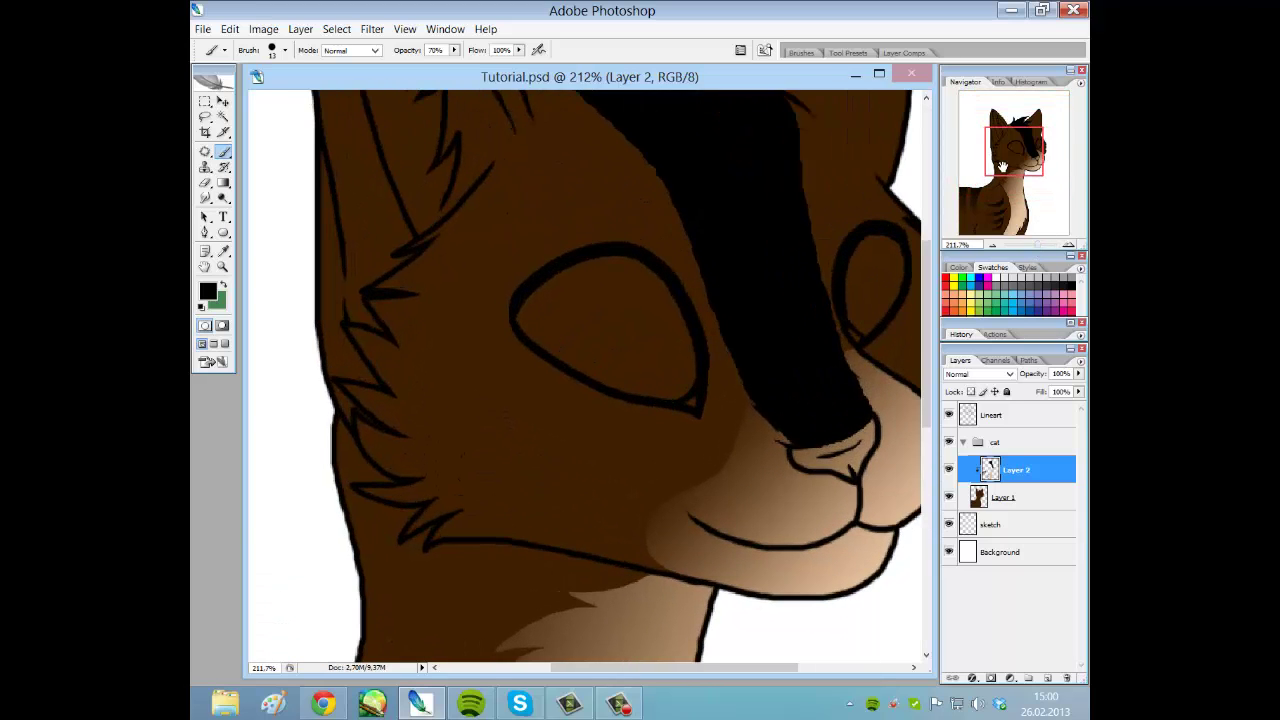
left_click_drag(1003, 167, 1016, 165)
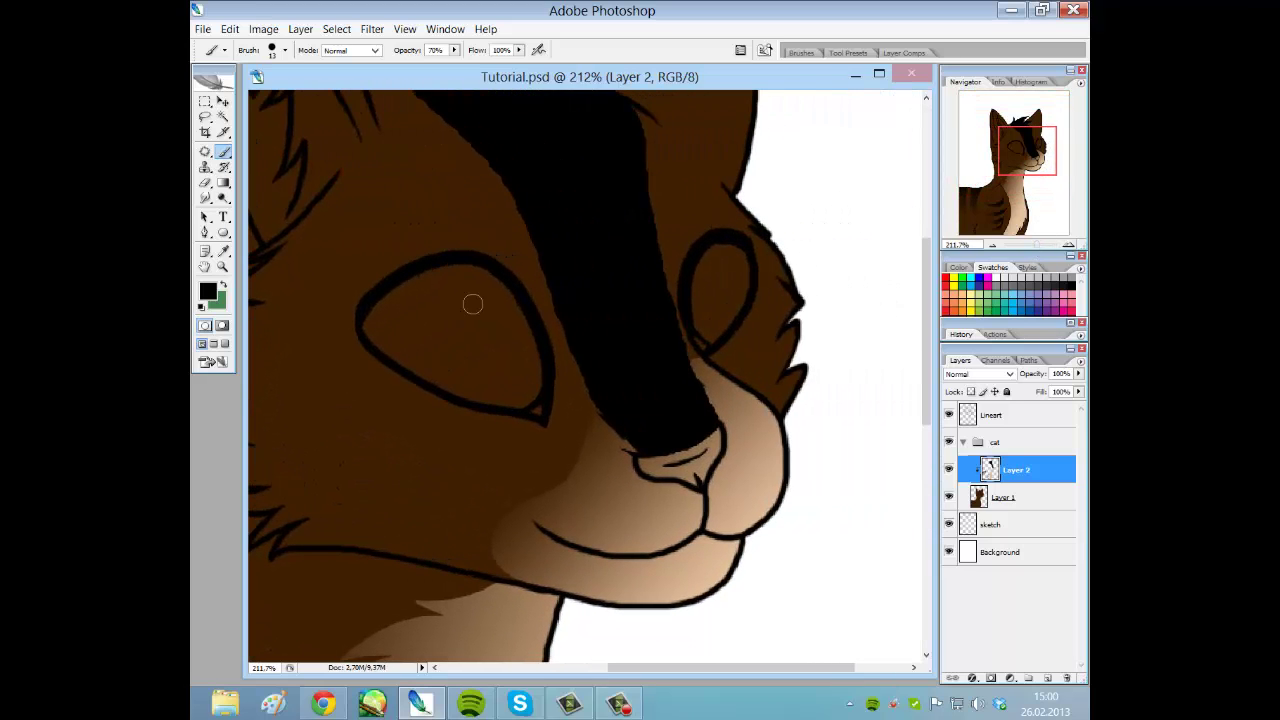
left_click(1047, 678)
right_click(997, 476)
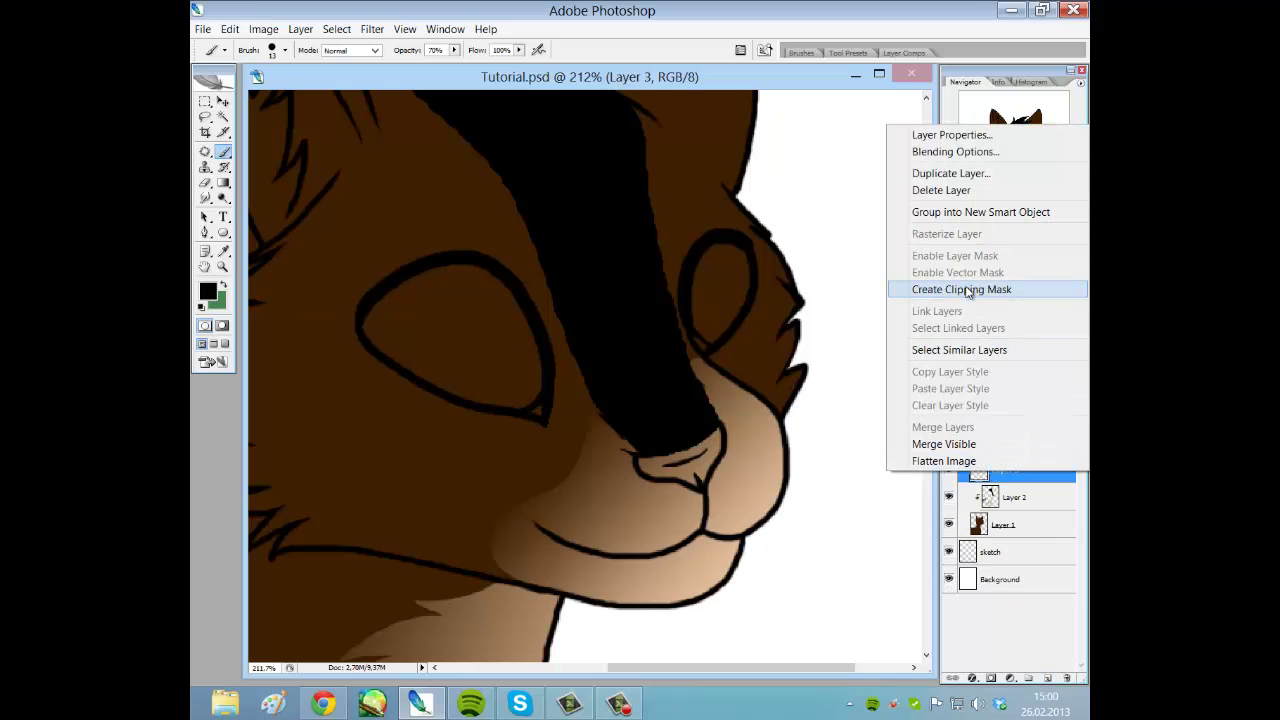
left_click(968, 290)
Set the foreground colour to light pink ffc7c7 and paint the cat's nose with the brush.
left_click(208, 291)
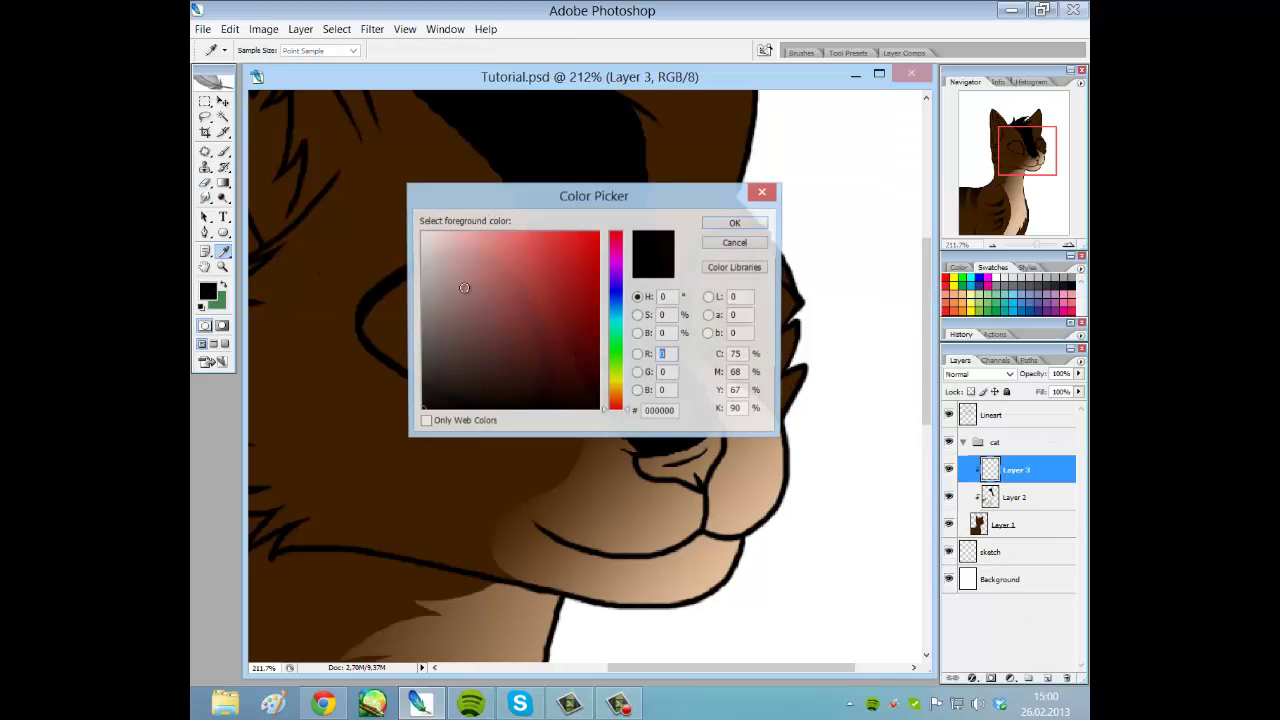
left_click(459, 232)
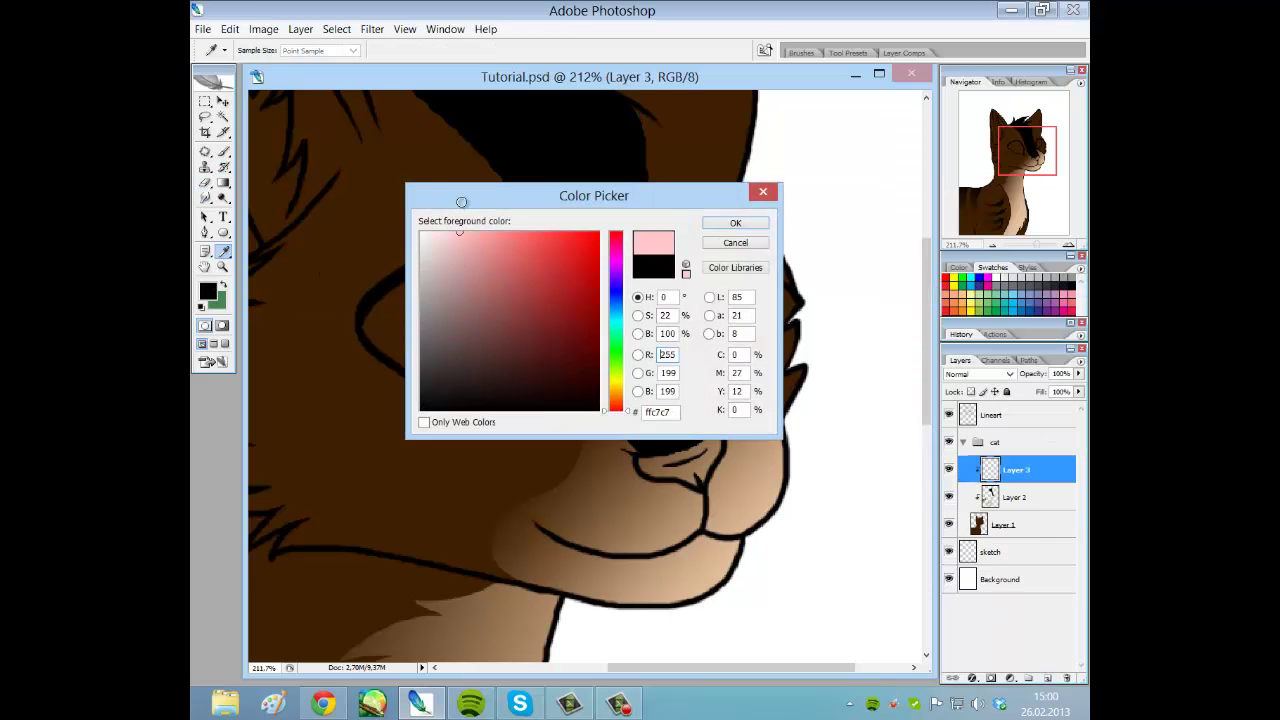
left_click(736, 223)
mouse_move(684, 473)
left_mouse_down()
mouse_move(643, 464)
mouse_move(696, 478)
mouse_move(715, 433)
mouse_move(643, 463)
left_mouse_up()
Lasso the inside of the cat's near ear, shade it with a pink-to-transparent gradient fading toward the outer edge, and deselect it.
left_click_drag(1038, 245, 1001, 130)
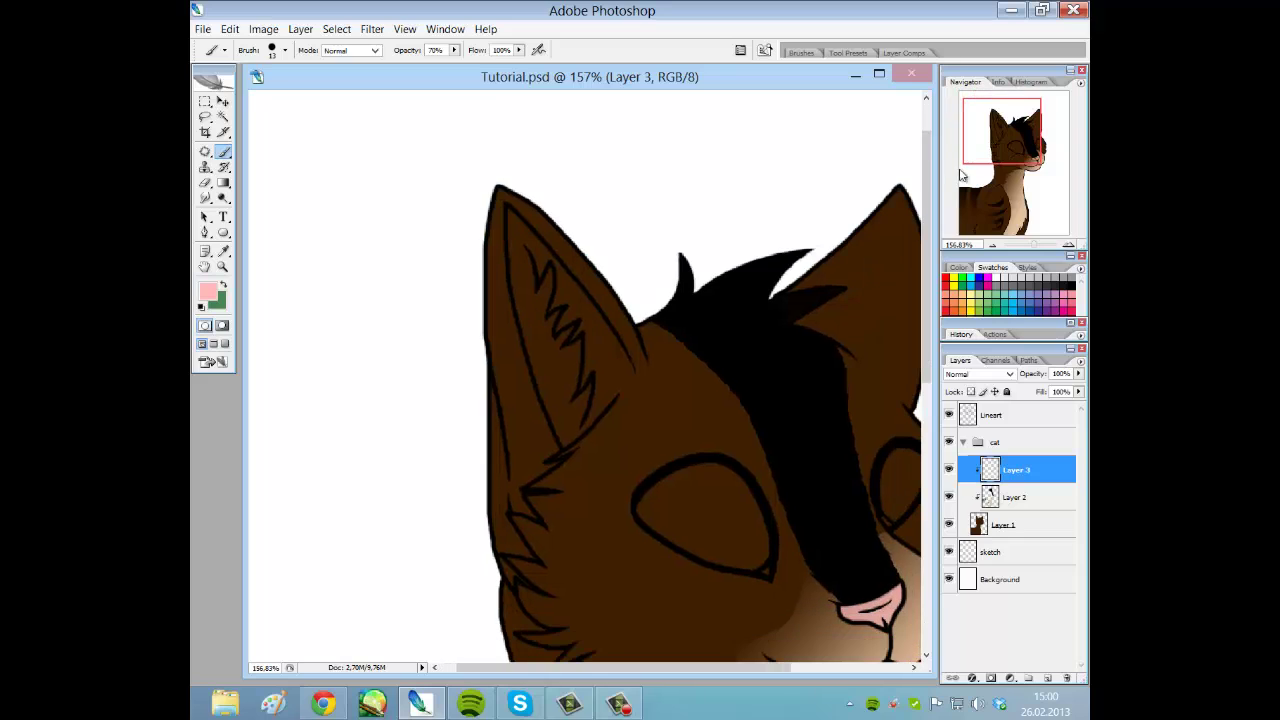
left_click(206, 118)
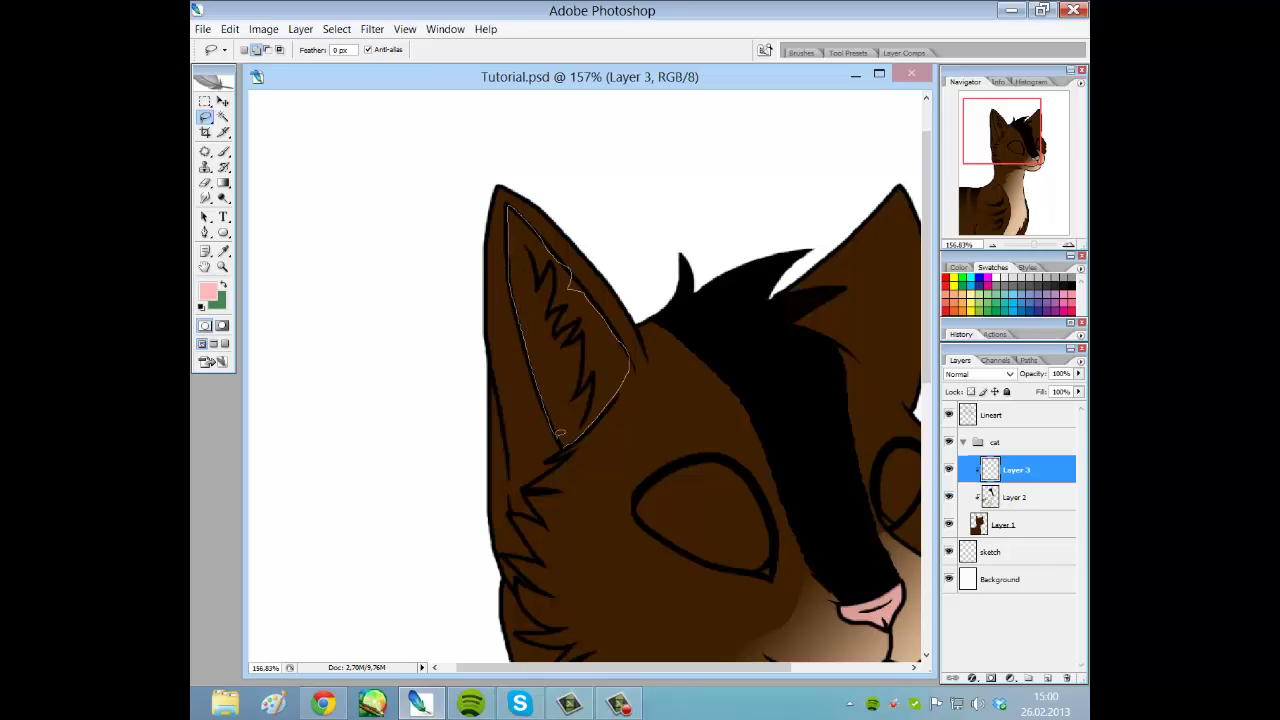
left_click_drag(560, 433, 561, 436)
left_click(223, 183)
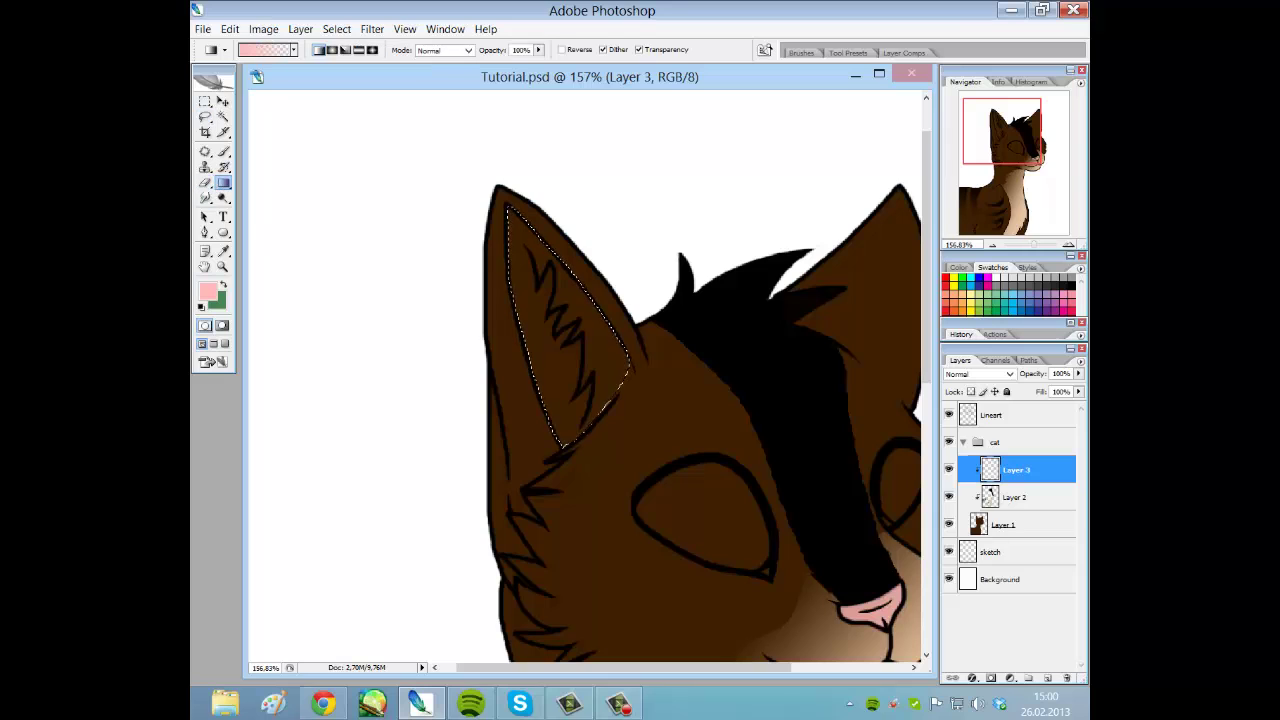
left_click_drag(625, 355, 452, 362)
key("ctrl+d")
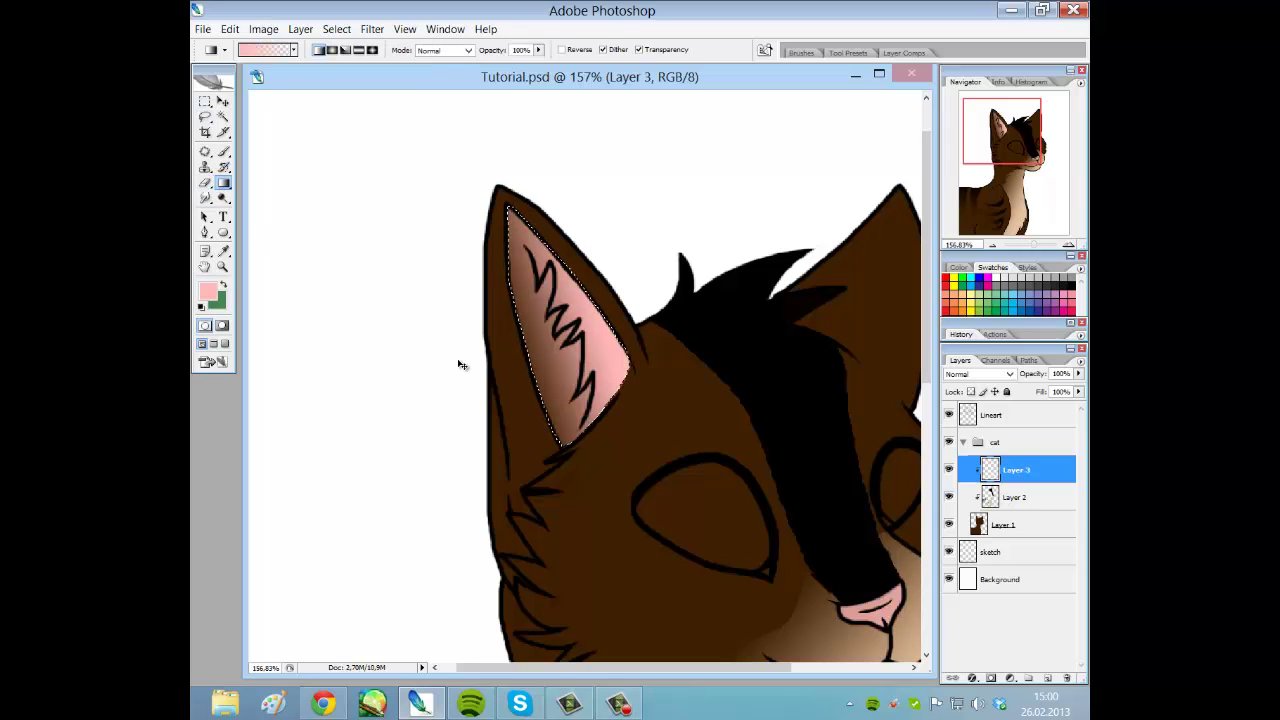
left_click(205, 183)
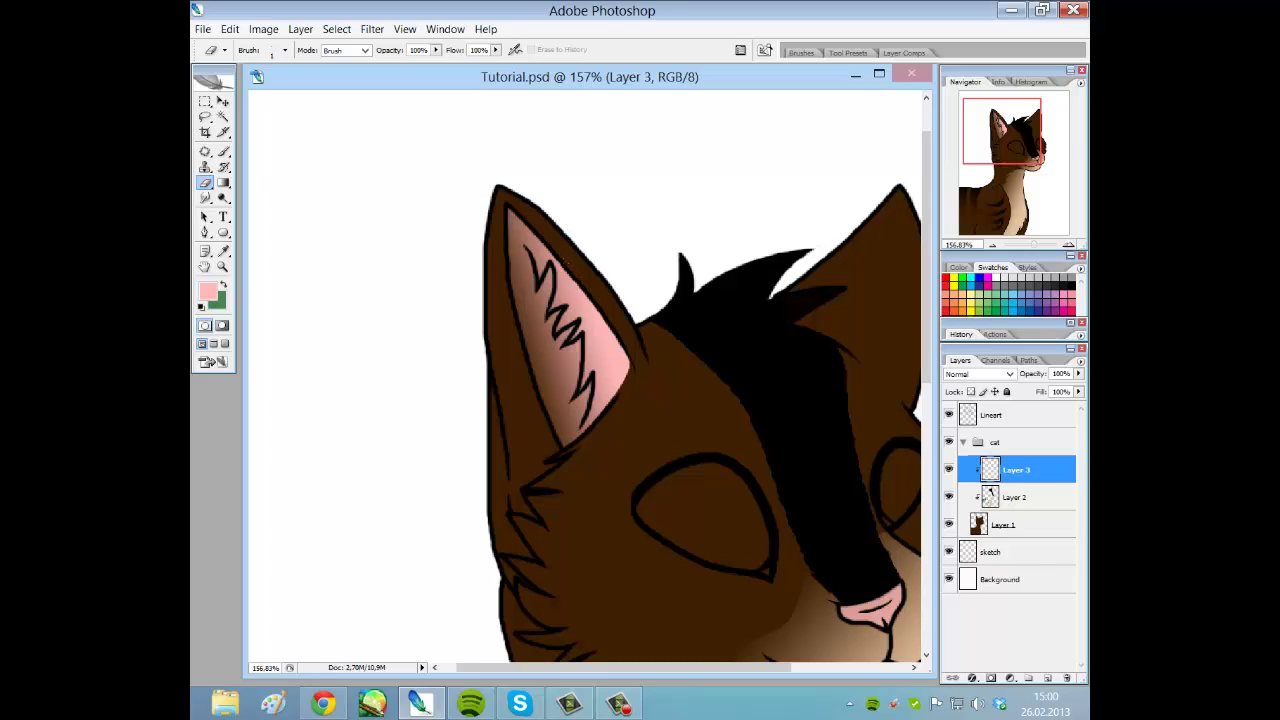
Add another layer above the pink nose and ear layer for the eyes, clipped to the cat's base colour layer.
left_click_drag(1045, 246, 1028, 248)
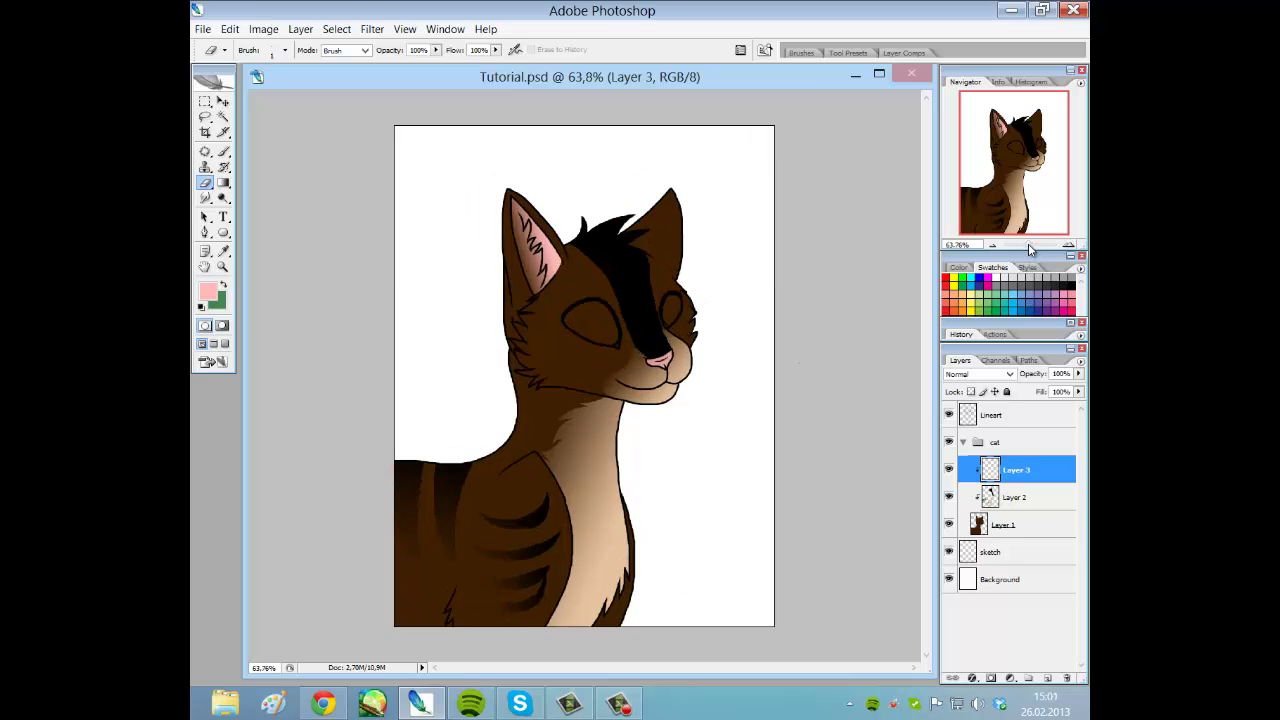
left_click_drag(1029, 247, 1040, 247)
left_click_drag(1019, 169, 1032, 152)
left_click(227, 153)
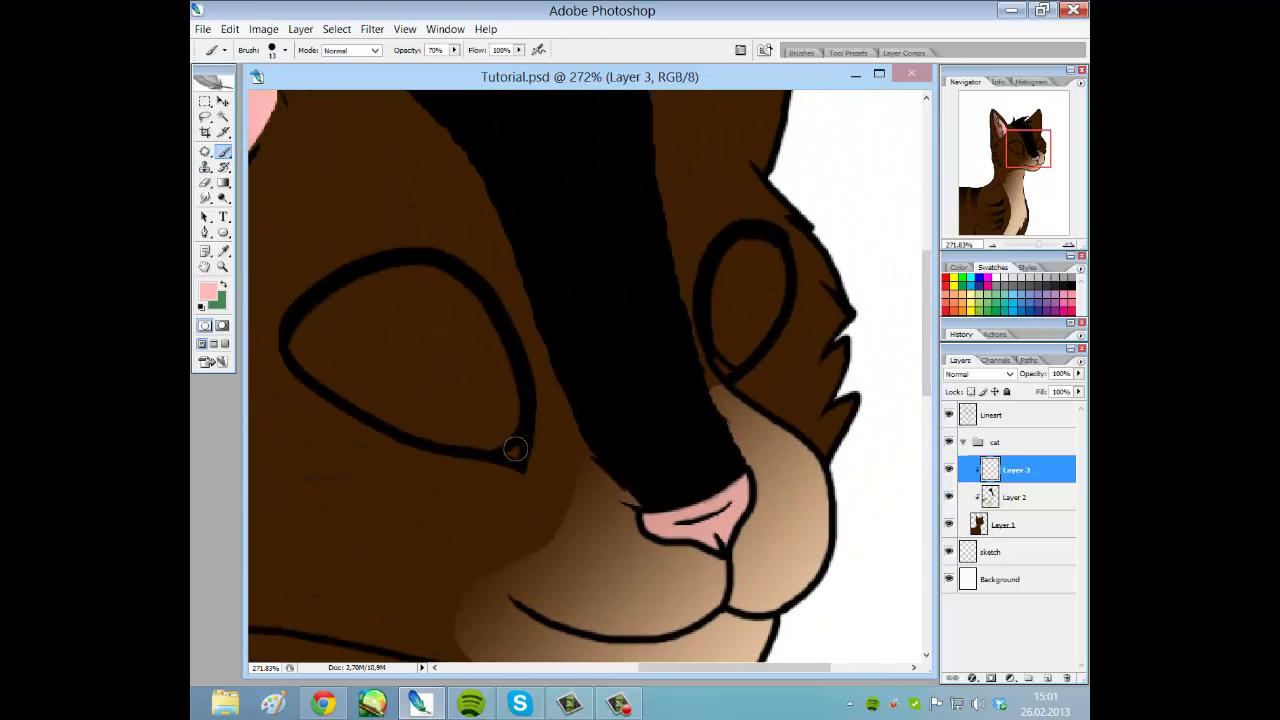
key("ctrl+z")
left_click(1048, 678)
right_click(998, 474)
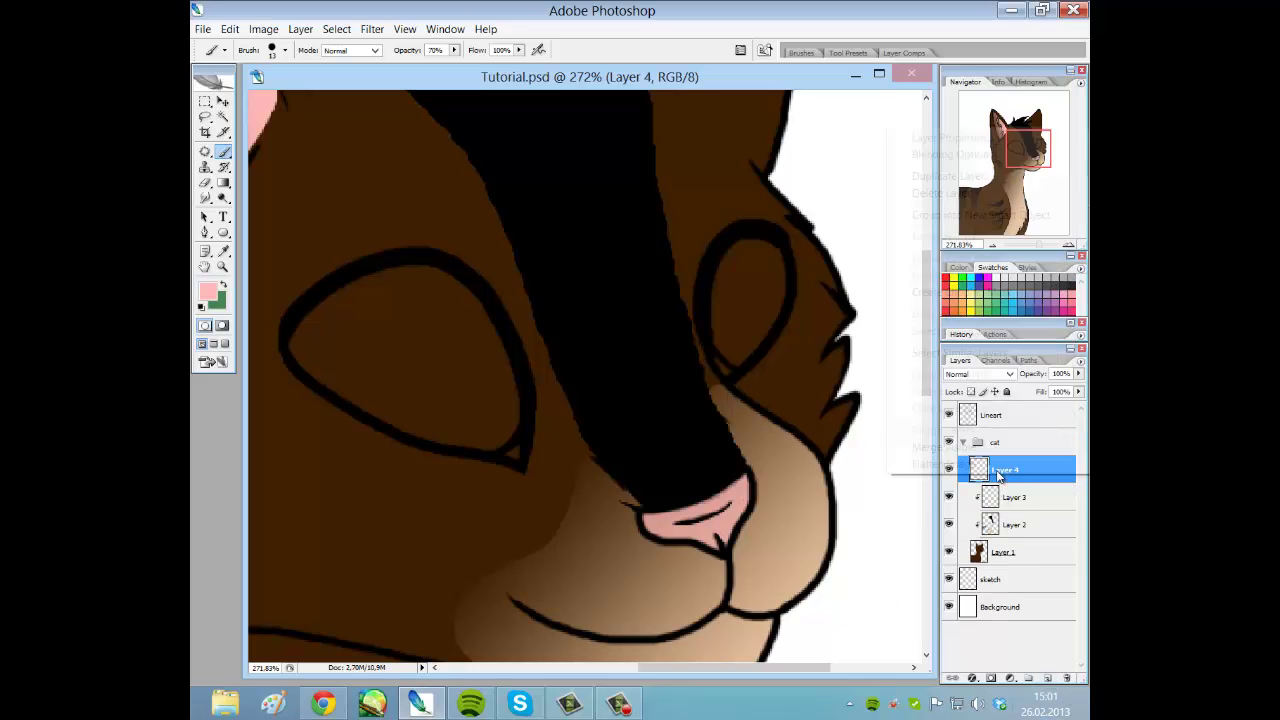
left_click(984, 298)
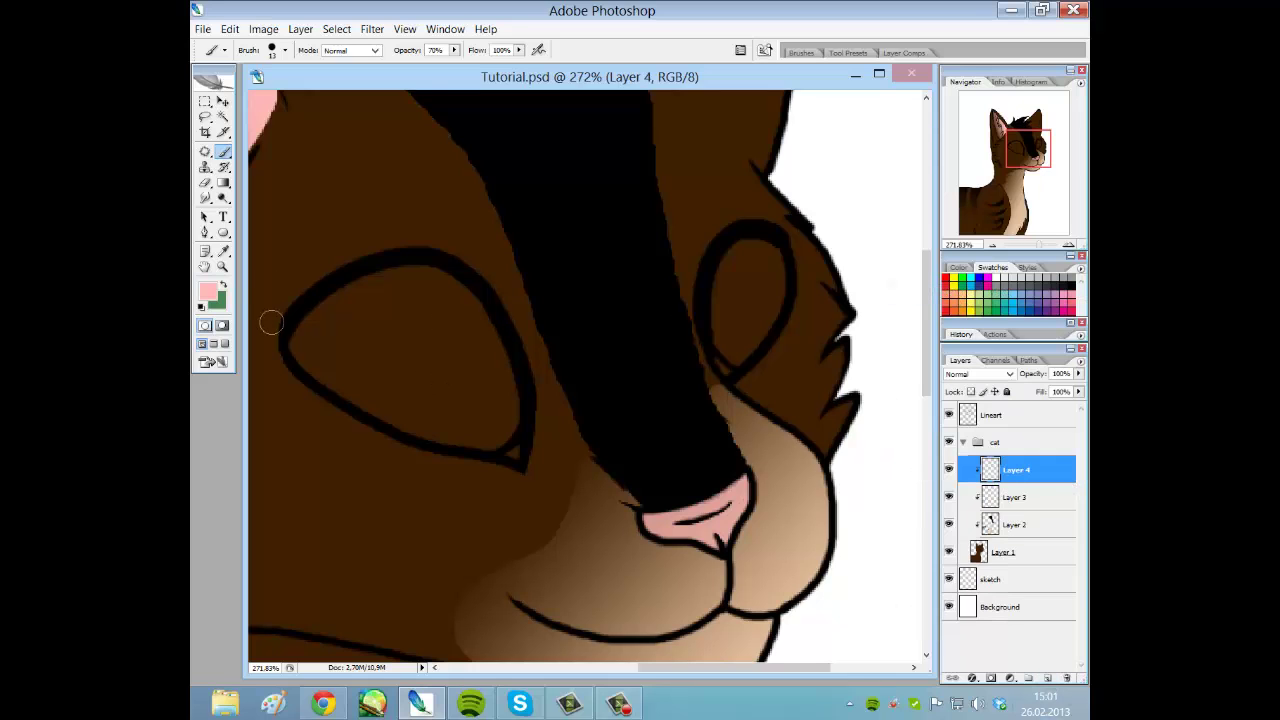
Paint the inner corners of both eyes light pink with a 5 px brush.
left_click(285, 50)
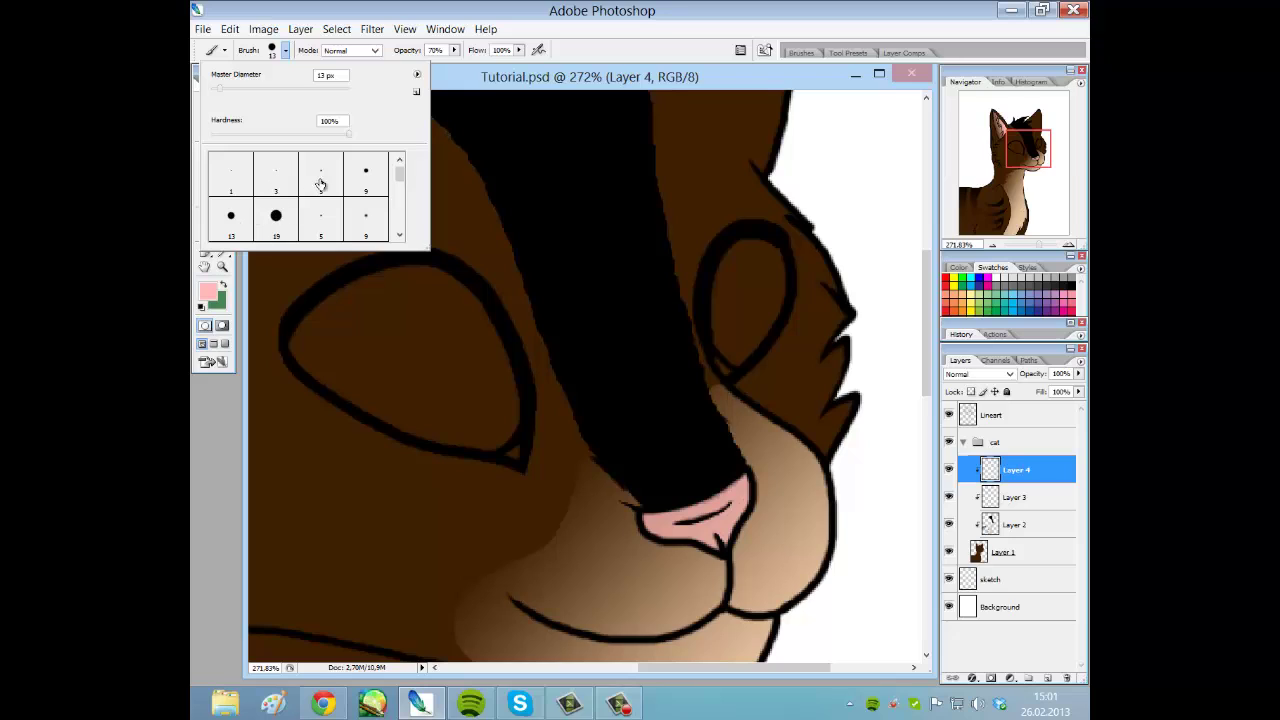
left_click(320, 180)
left_click(512, 453)
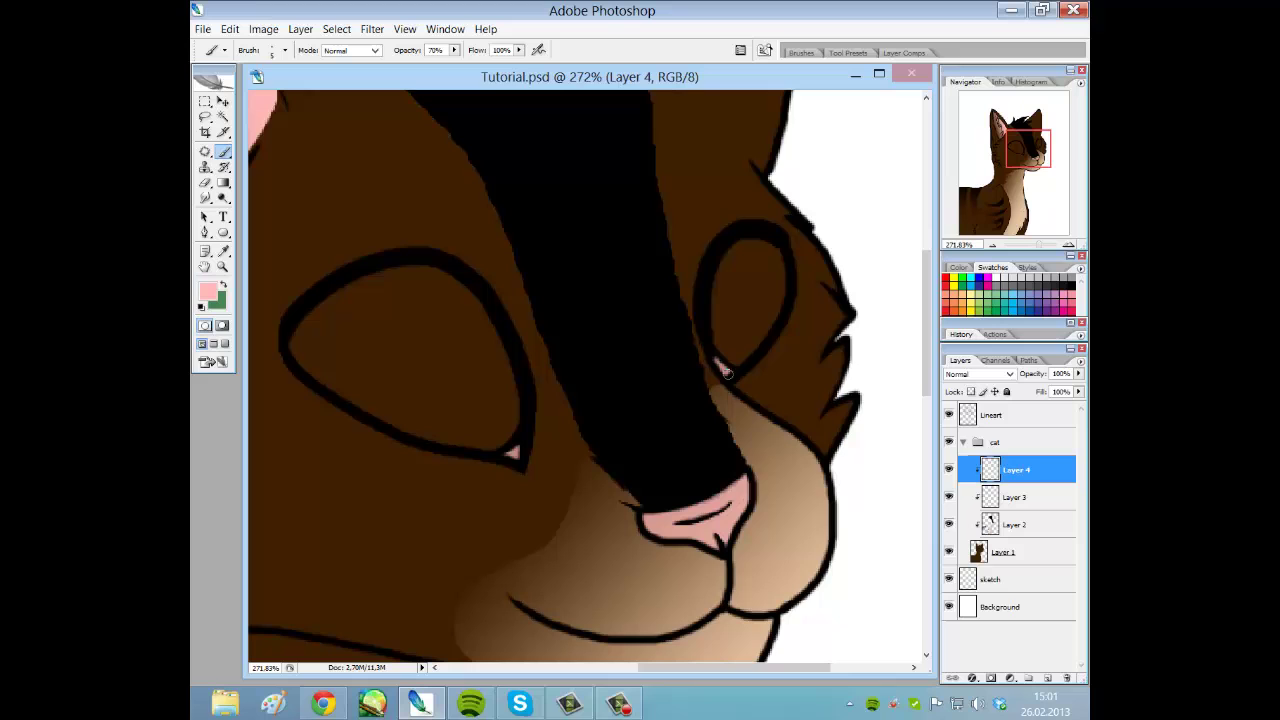
Set the foreground colour to white and lasso the inside of both eyes, leaving out the pink inner corners.
left_click(210, 290)
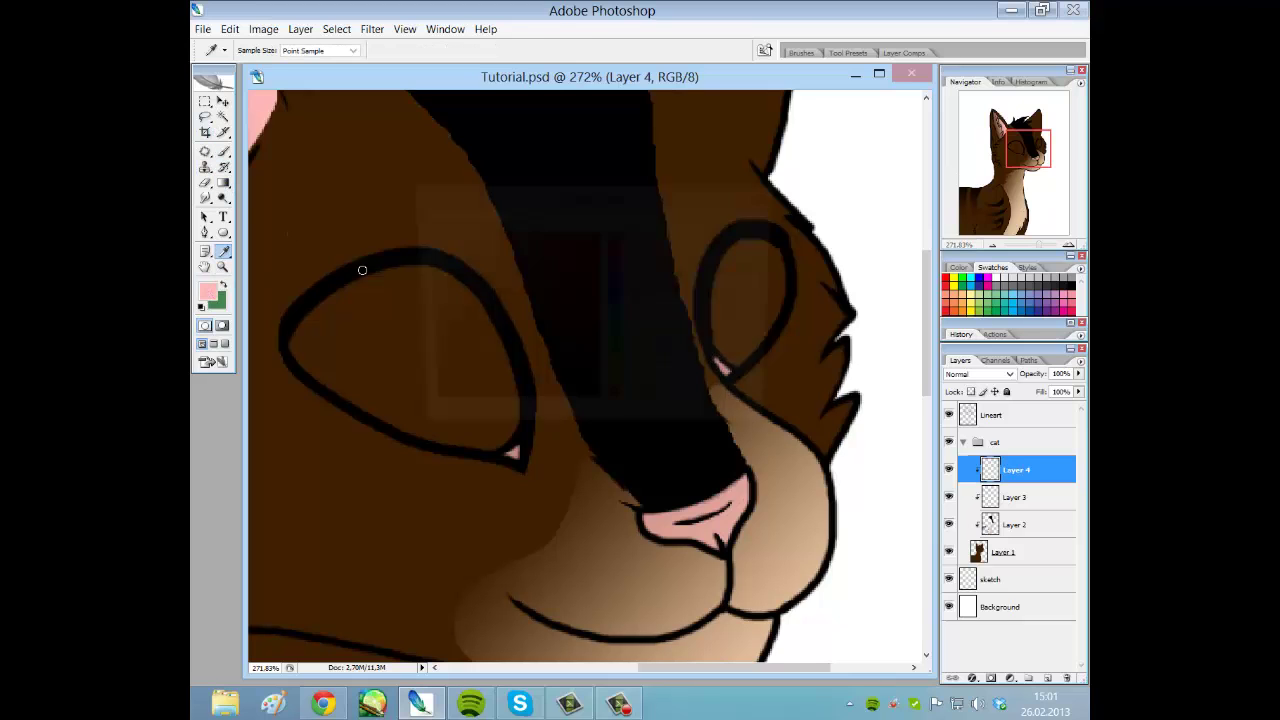
left_click(737, 224)
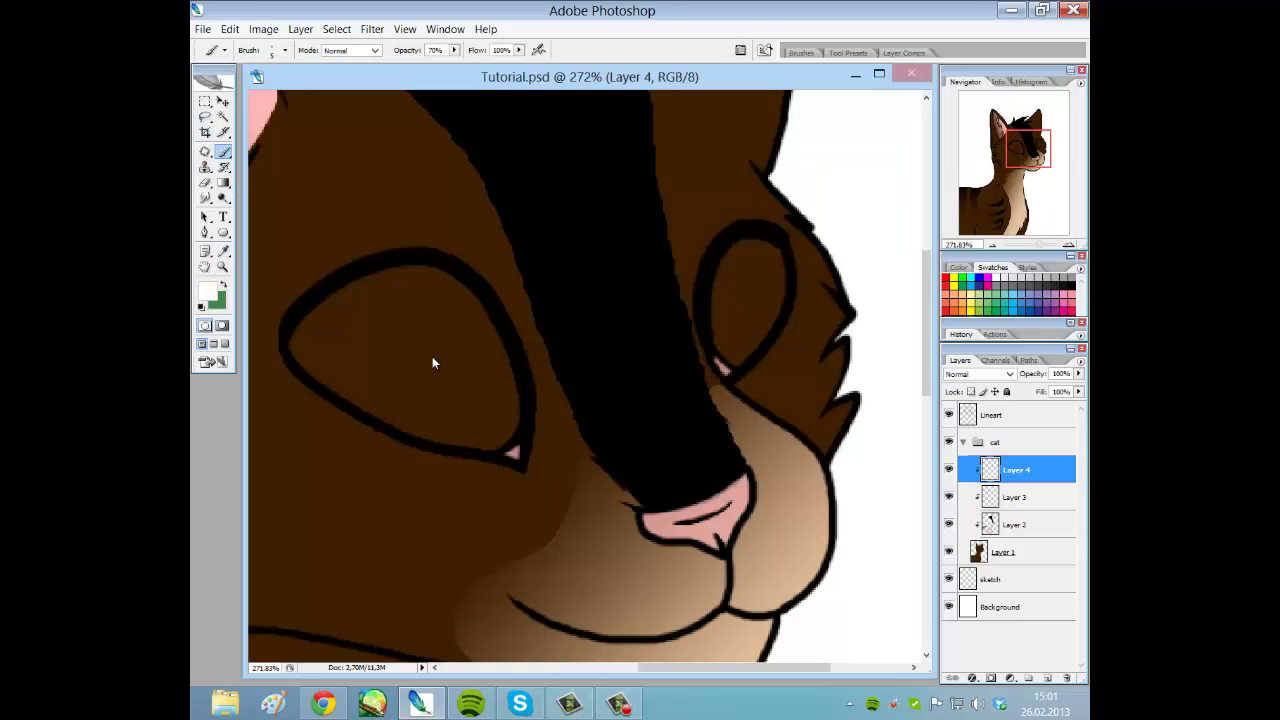
left_click(205, 116)
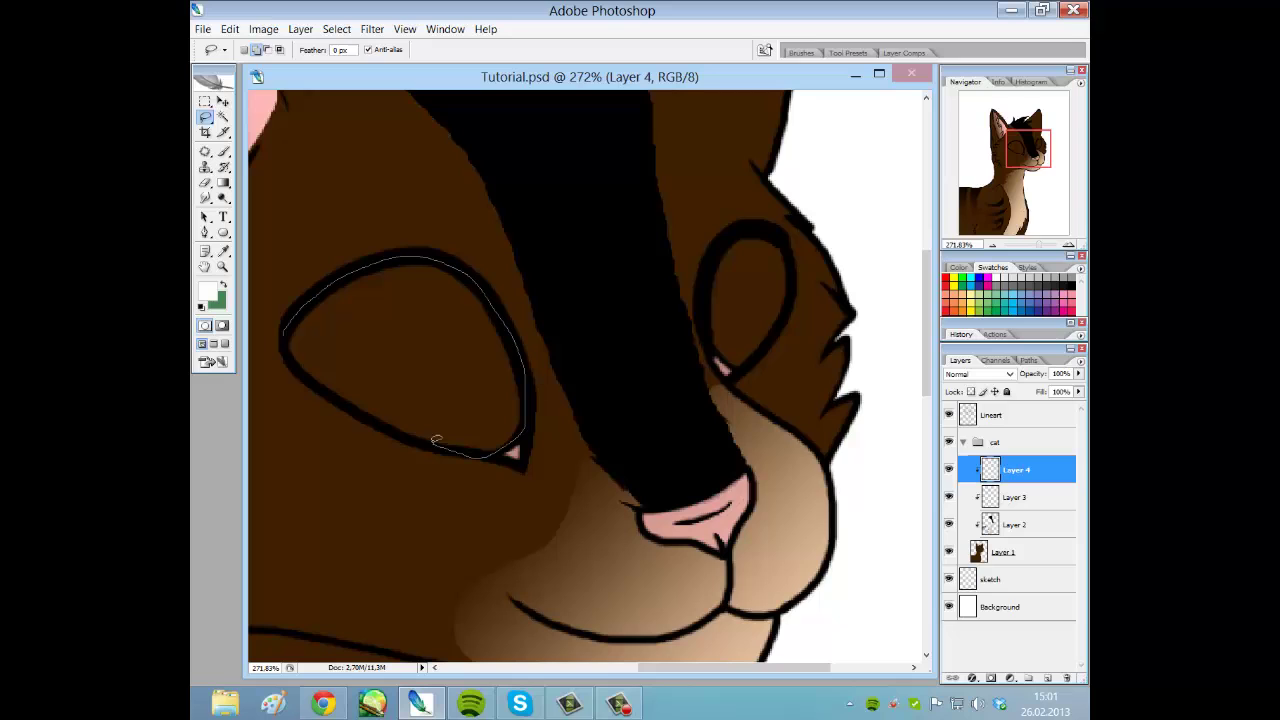
left_click_drag(293, 356, 290, 350)
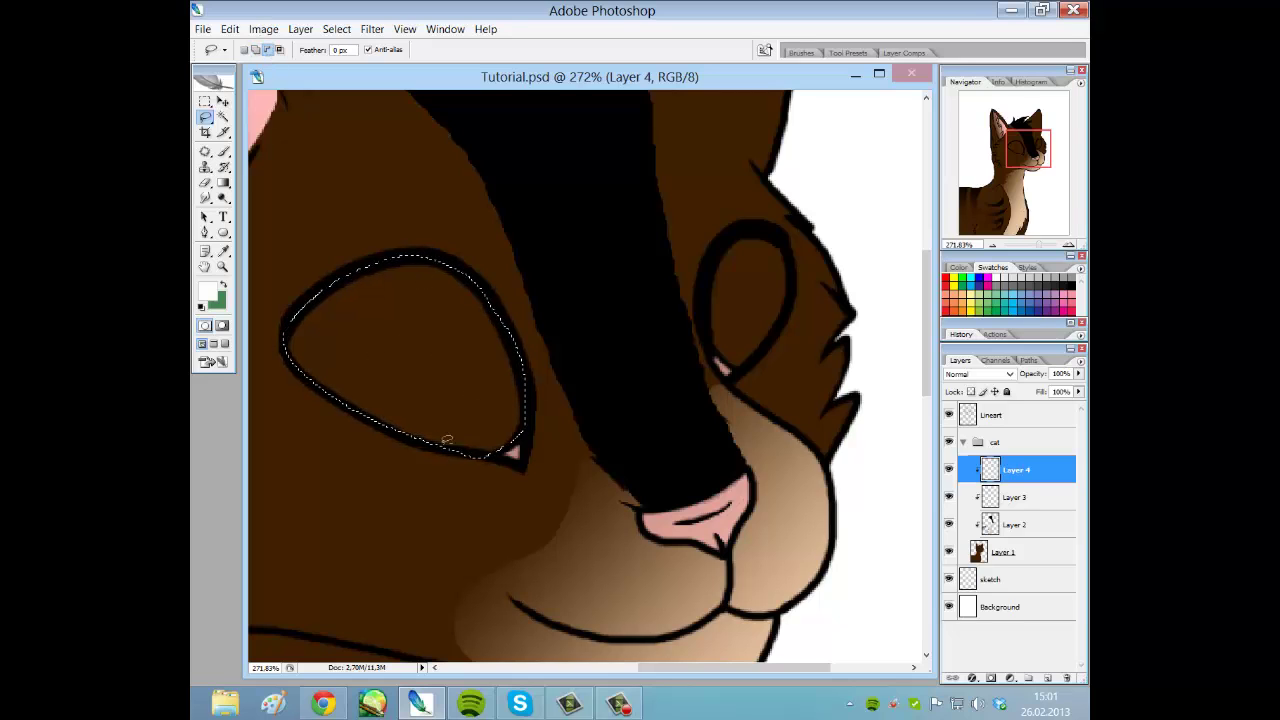
left_click(256, 50)
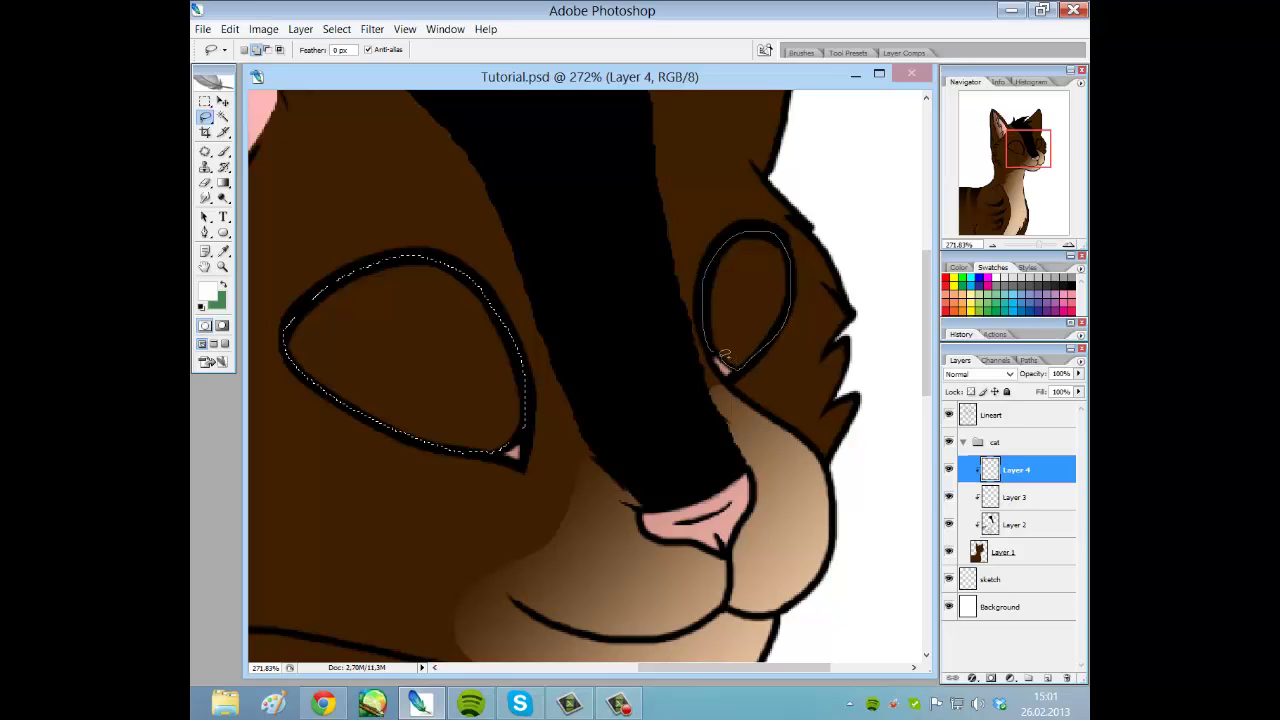
left_click_drag(724, 355, 720, 352)
Fill both selected eyes with white using the Paint Bucket.
left_click_drag(223, 183, 290, 194)
left_click(366, 289)
left_click(752, 327)
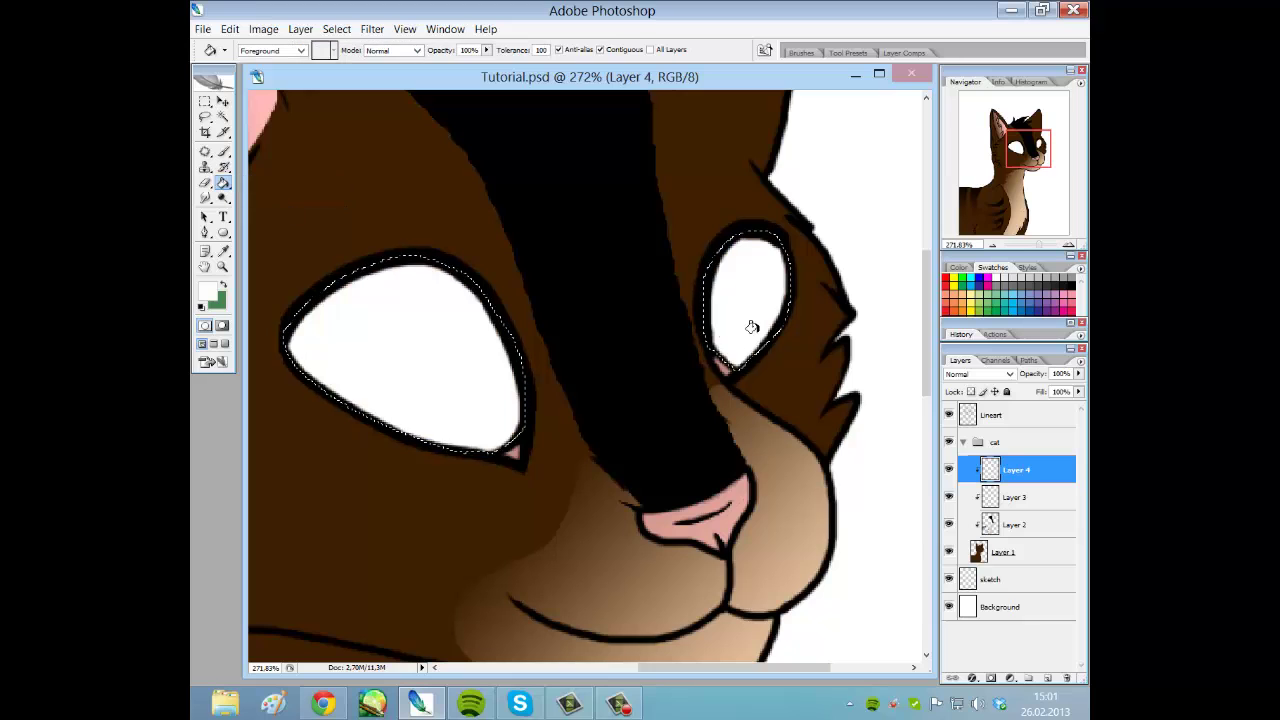
Set the foreground colour to golden yellow ffc600 for the irises.
key("b")
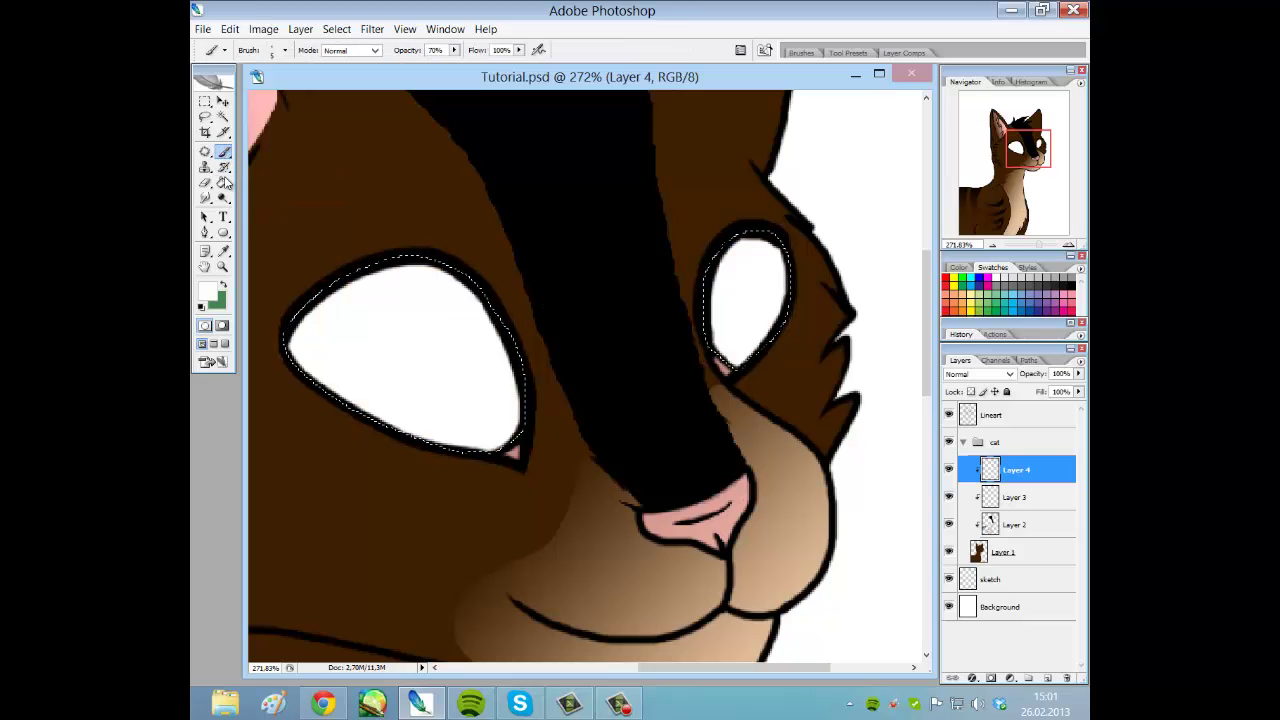
left_click(209, 290)
mouse_move(624, 398)
left_mouse_down()
mouse_move(616, 350)
mouse_move(597, 383)
mouse_move(633, 341)
mouse_move(640, 215)
mouse_move(651, 261)
mouse_move(626, 268)
mouse_move(618, 380)
left_mouse_up()
left_click_drag(594, 243, 655, 193)
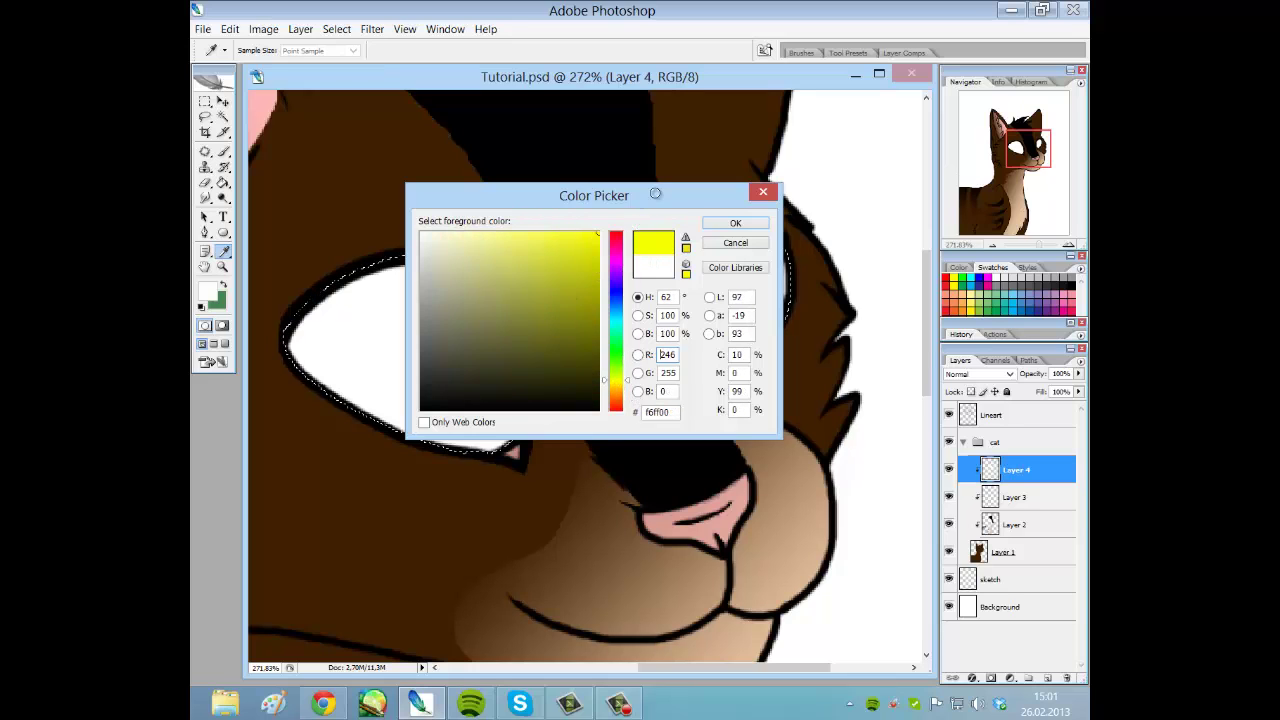
left_click(613, 391)
left_click_drag(614, 389, 615, 386)
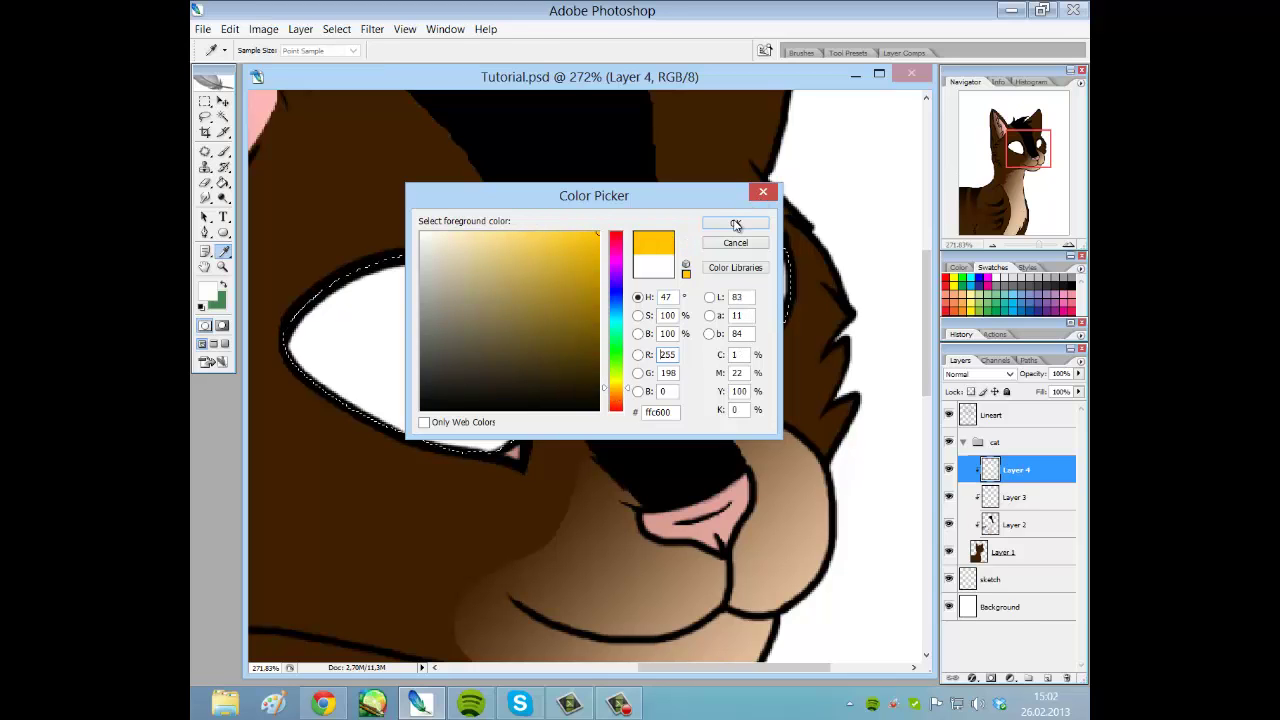
left_click(735, 224)
Try outlining the near eye's iris with the thin 70% opacity brush, and undo the strokes.
key("b")
left_click_drag(388, 268, 349, 324)
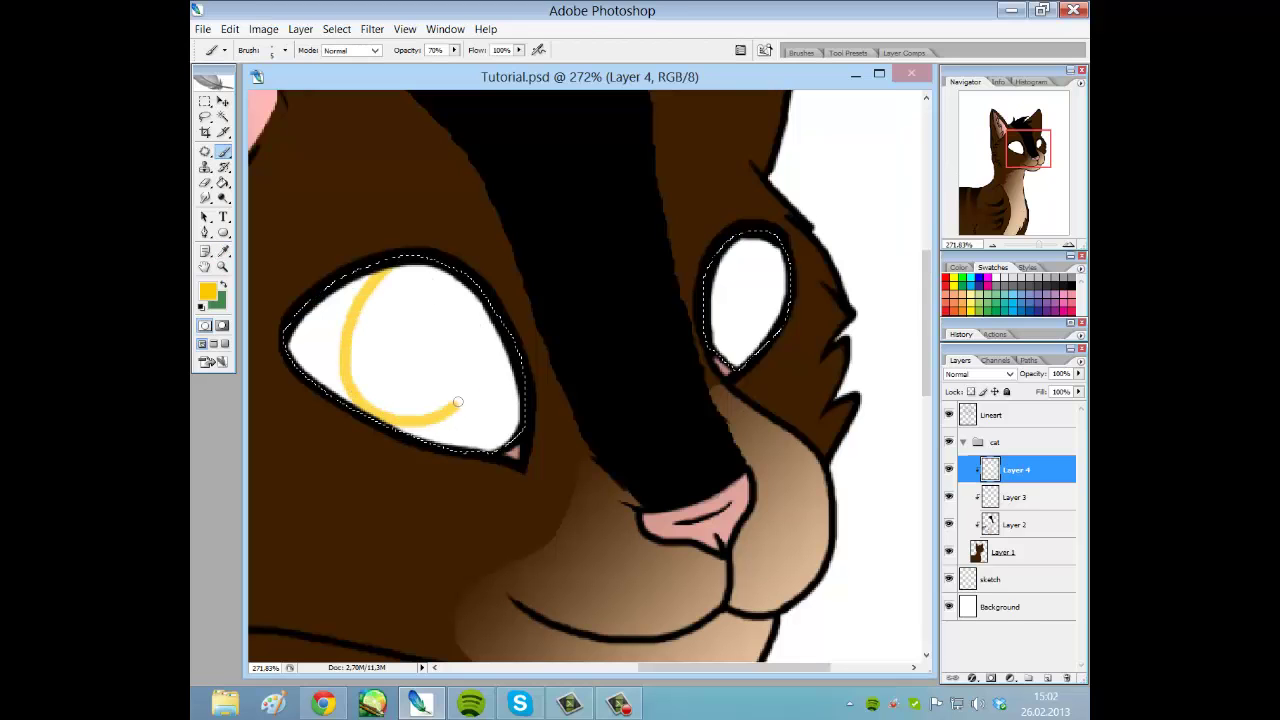
left_click_drag(458, 402, 400, 268)
key("ctrl+z")
Keep the golden yellow foreground colour and raise the brush opacity to 100%.
left_click(208, 291)
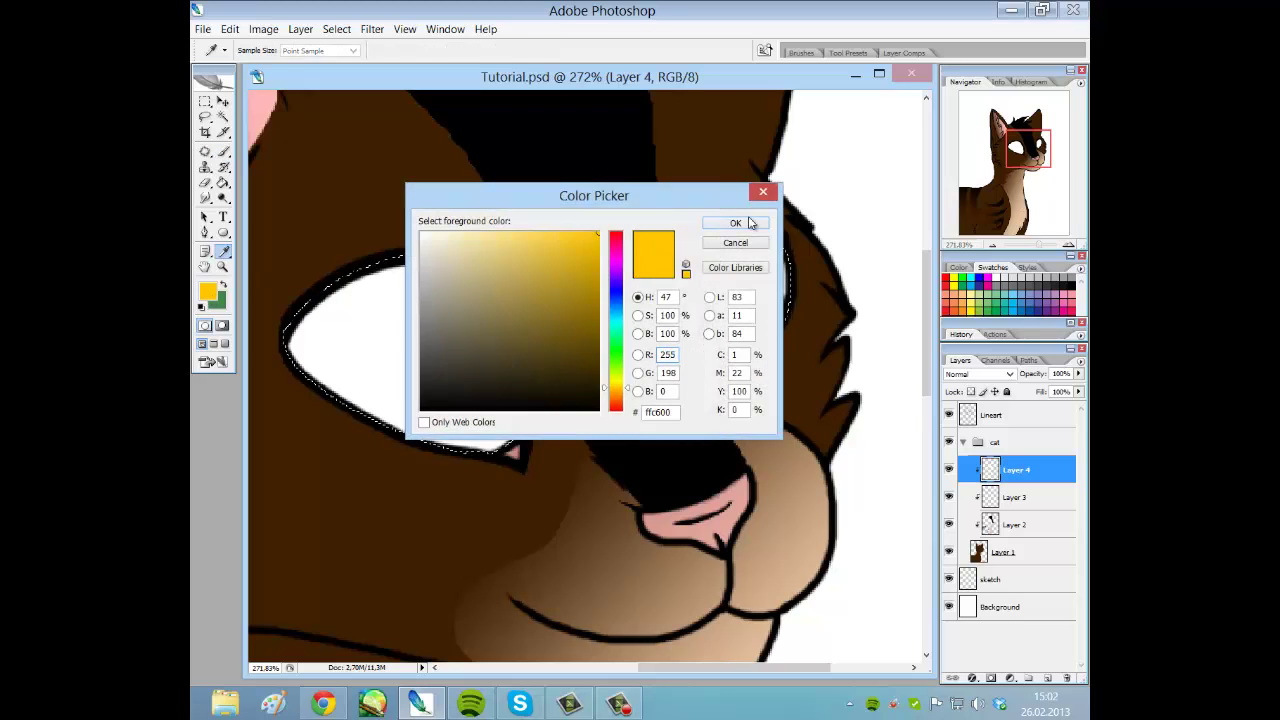
left_click(748, 222)
key("b")
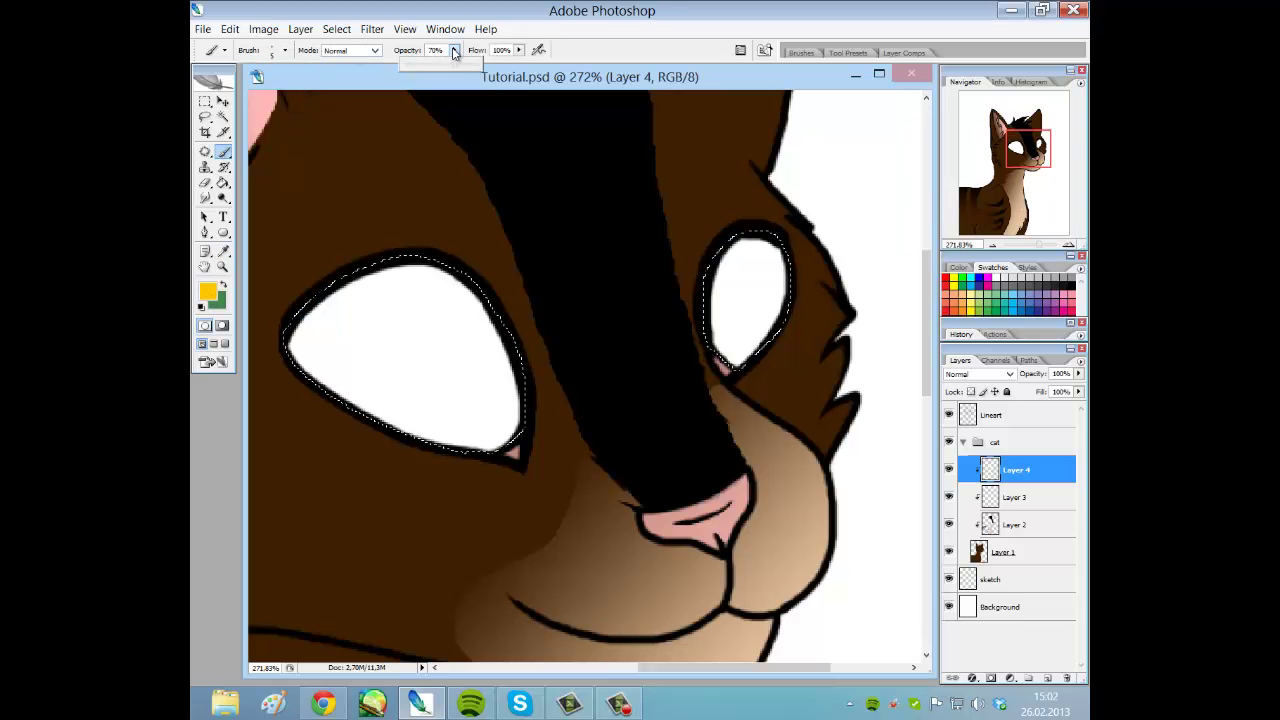
left_click_drag(454, 52, 521, 70)
Try painting the near eye's iris golden yellow with a 55 px brush.
left_click(285, 50)
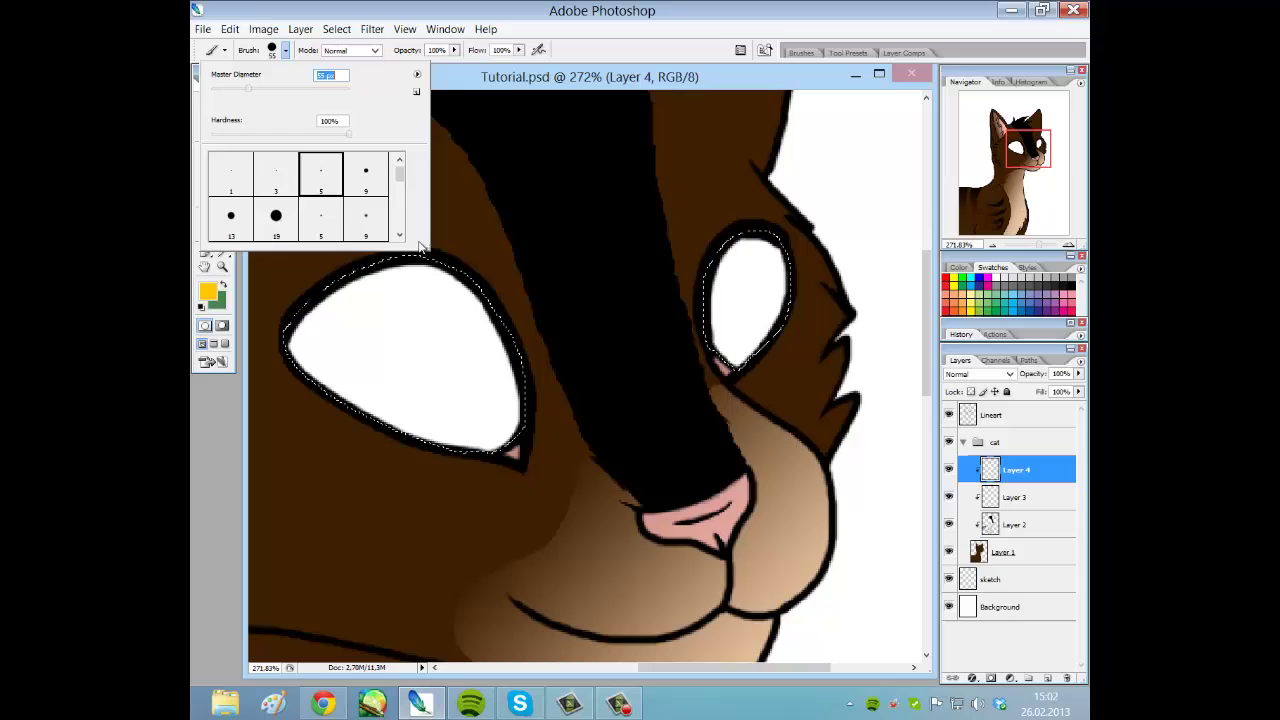
mouse_move(412, 285)
left_mouse_down()
mouse_move(373, 347)
mouse_move(422, 284)
mouse_move(383, 336)
mouse_move(442, 332)
left_mouse_up()
key("ctrl+z")
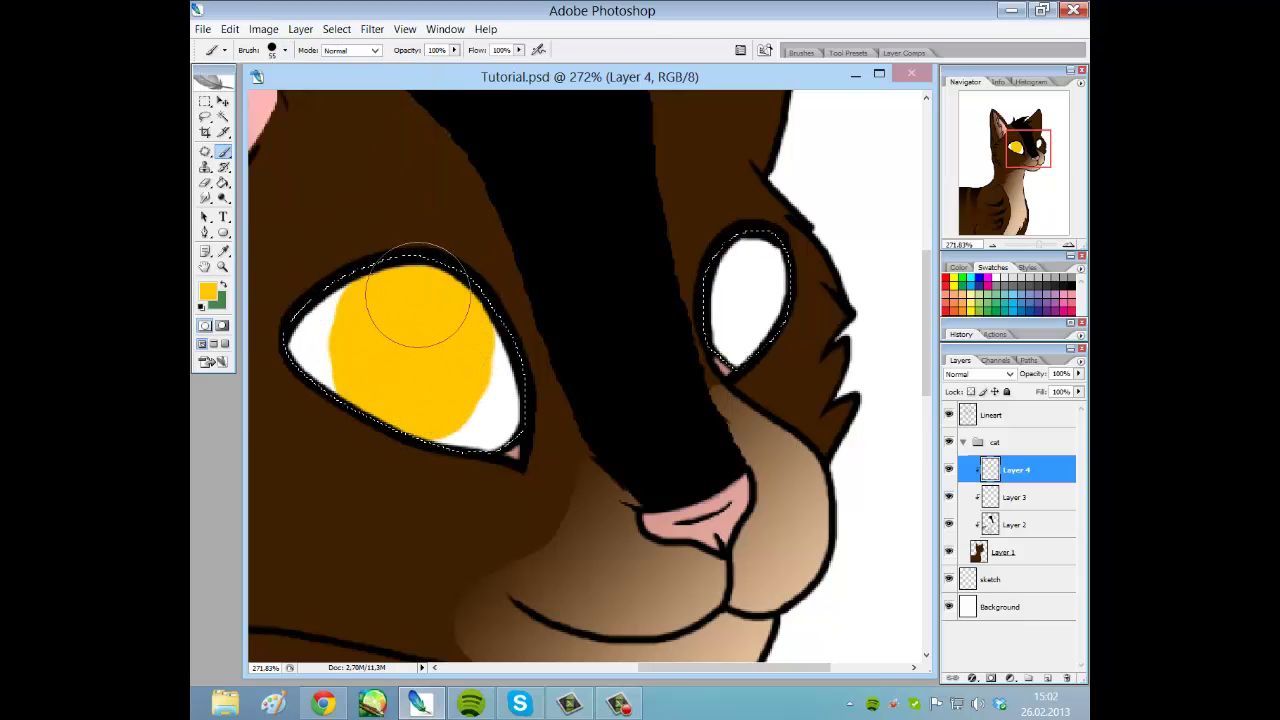
Undo the oversized iris and paint golden yellow irises in both eyes with a 19 px brush.
left_click(285, 52)
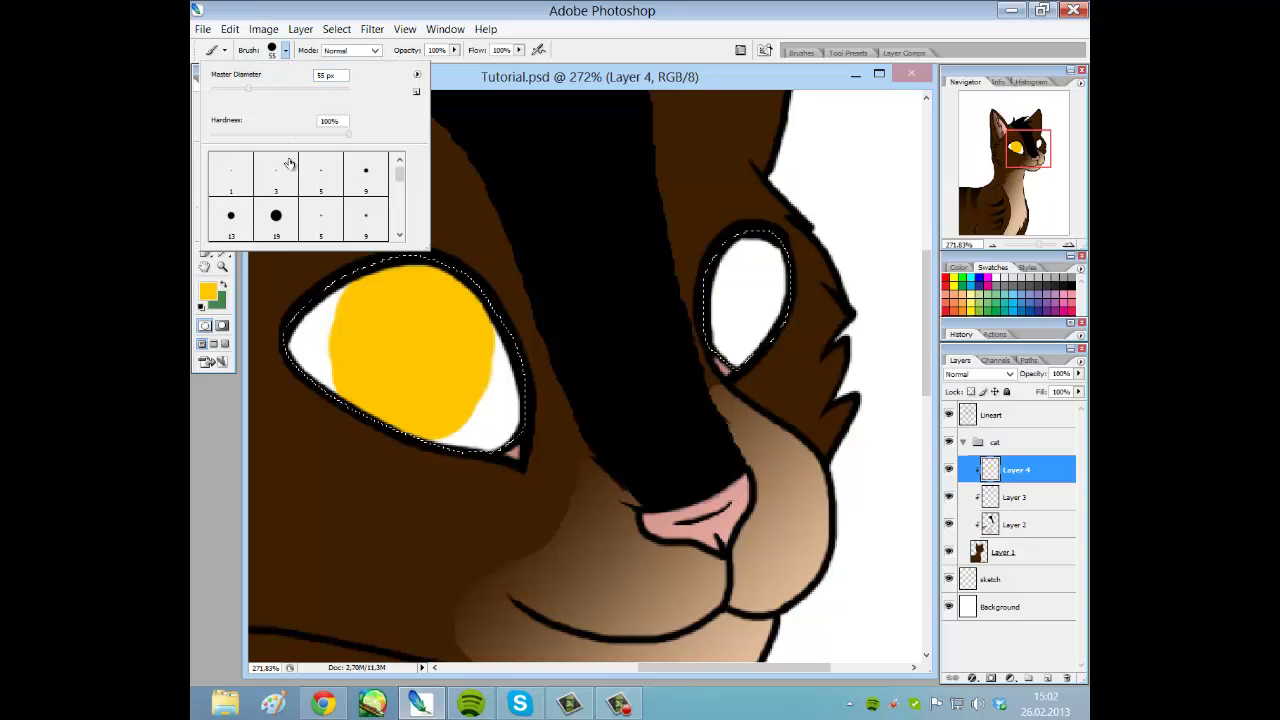
left_click(277, 215)
key("ctrl+z")
mouse_move(398, 273)
left_mouse_down()
mouse_move(364, 322)
mouse_move(394, 397)
mouse_move(464, 372)
mouse_move(455, 266)
mouse_move(392, 317)
mouse_move(407, 375)
mouse_move(429, 270)
mouse_move(409, 344)
left_mouse_up()
mouse_move(722, 250)
left_mouse_down()
mouse_move(742, 306)
mouse_move(752, 253)
mouse_move(727, 253)
mouse_move(727, 297)
mouse_move(723, 253)
mouse_move(722, 300)
left_mouse_up()
key("Delete")
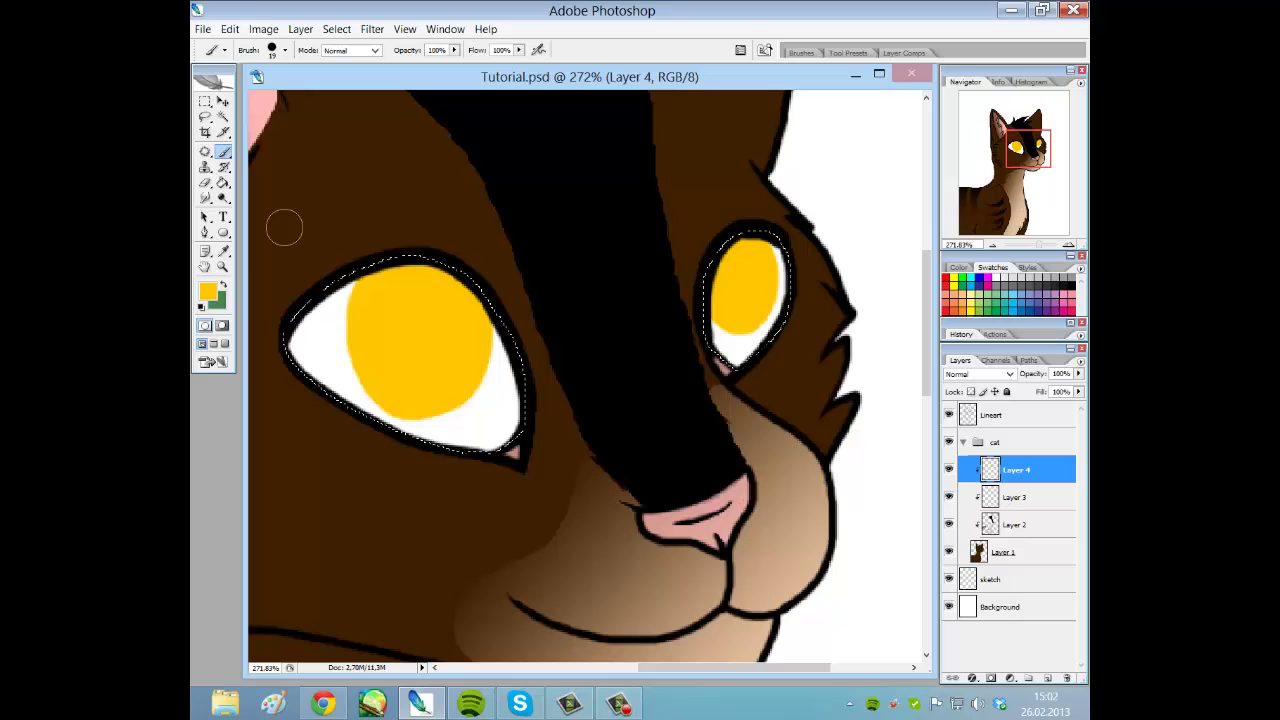
Set the foreground colour to a paler yellow than the irises.
left_click(210, 290)
left_click(602, 297)
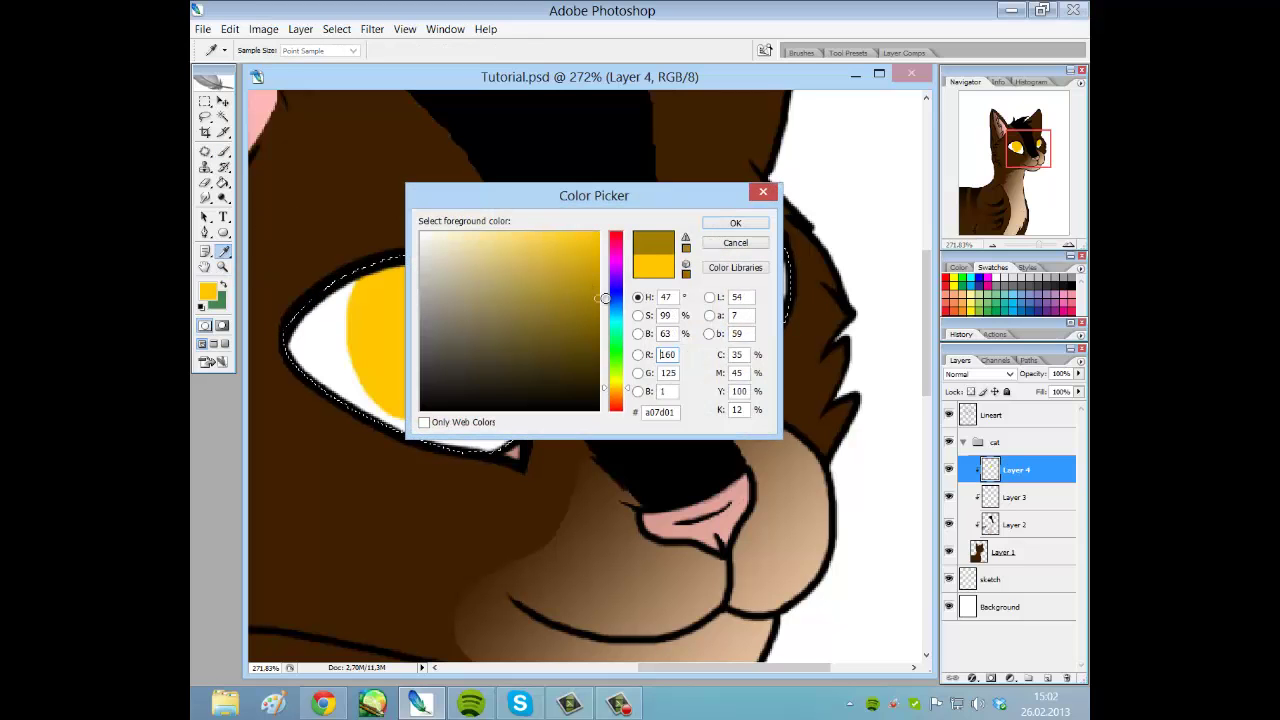
left_click(523, 212)
left_click(735, 223)
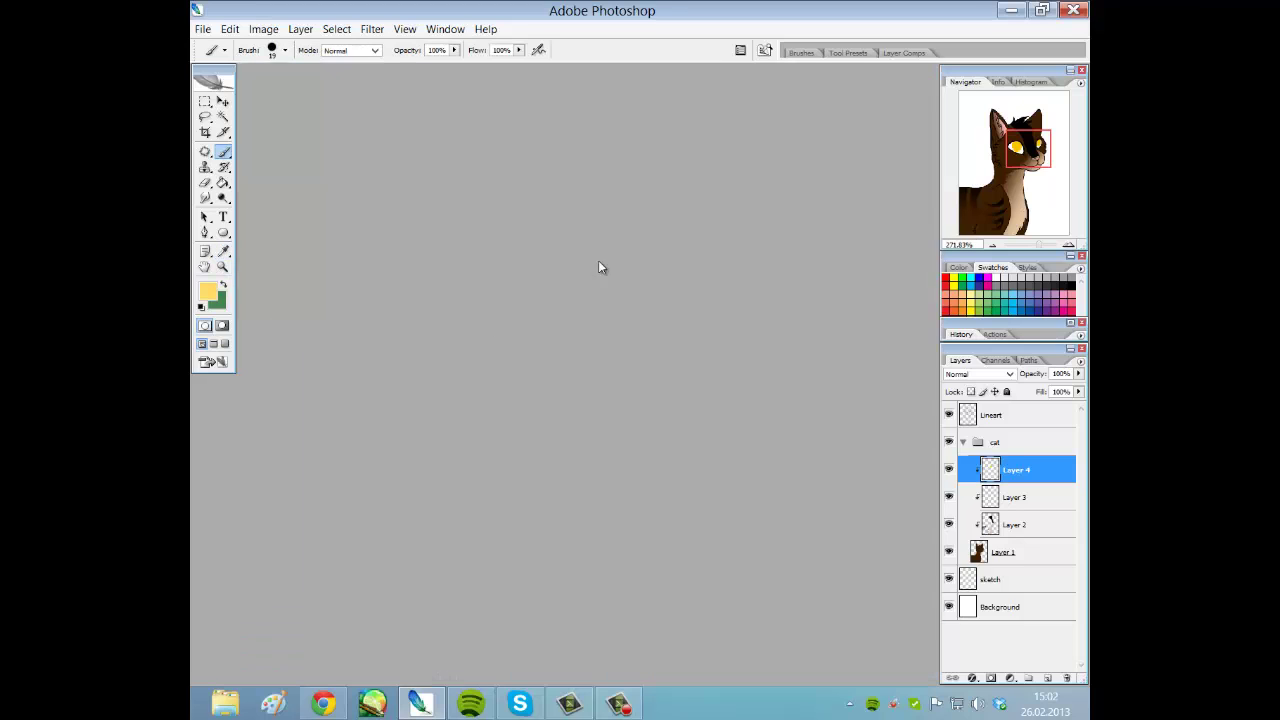
Paint pale yellow curved highlights along the lower part of both irises with a 3 px brush.
left_click(285, 50)
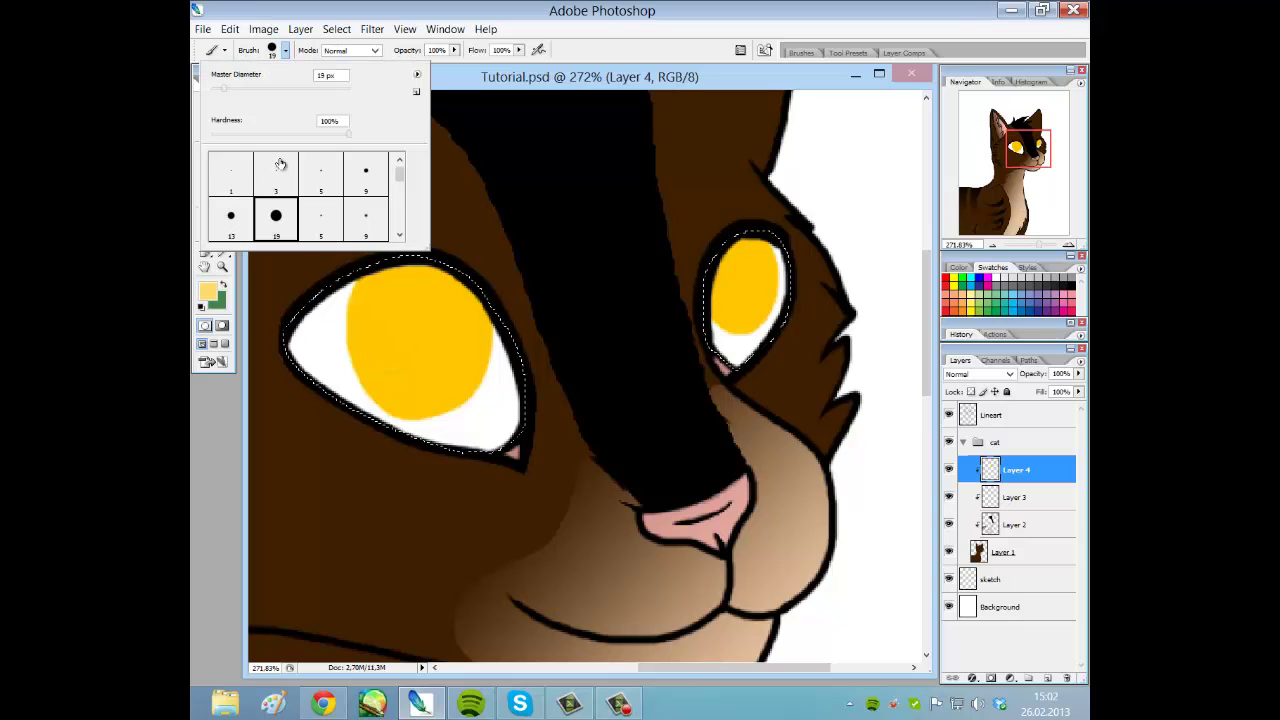
left_click(278, 169)
mouse_move(362, 334)
left_mouse_down()
mouse_move(376, 340)
mouse_move(381, 388)
mouse_move(419, 408)
left_mouse_up()
mouse_move(428, 398)
left_mouse_down()
mouse_move(448, 401)
mouse_move(467, 377)
left_mouse_up()
mouse_move(376, 372)
left_mouse_down()
mouse_move(405, 405)
mouse_move(446, 376)
mouse_move(420, 397)
mouse_move(453, 398)
left_mouse_up()
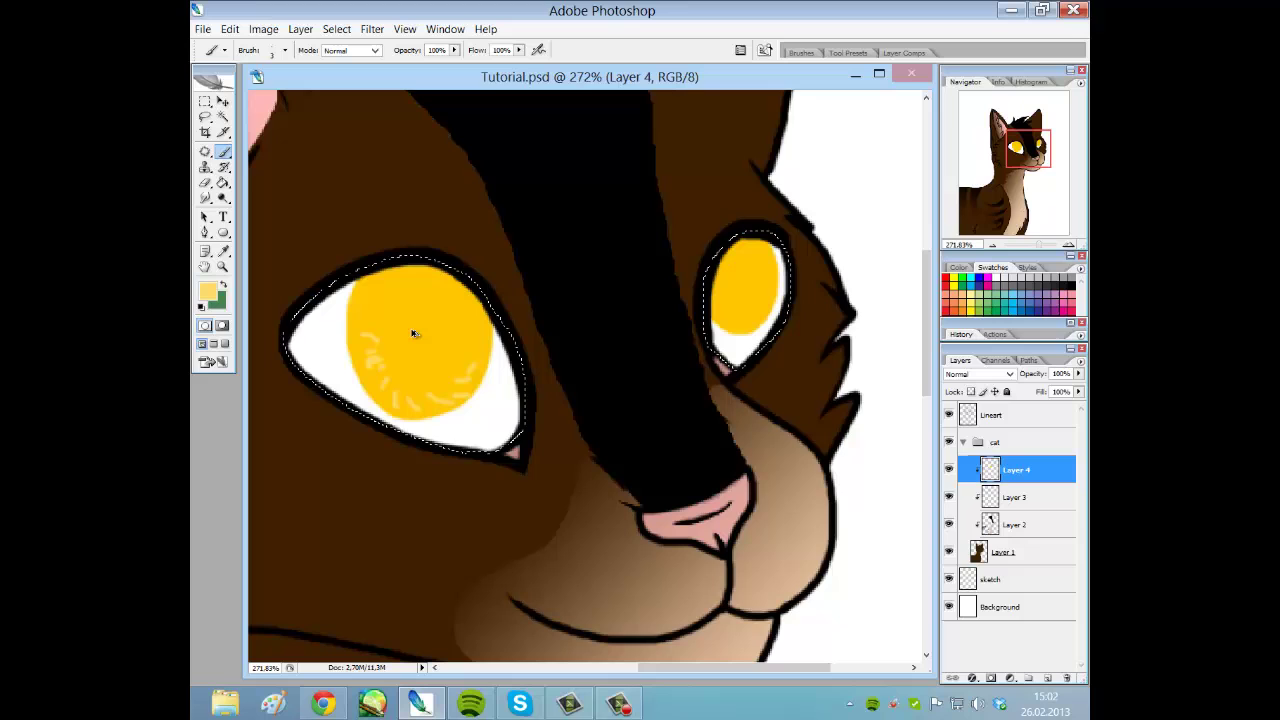
key("ctrl+z")
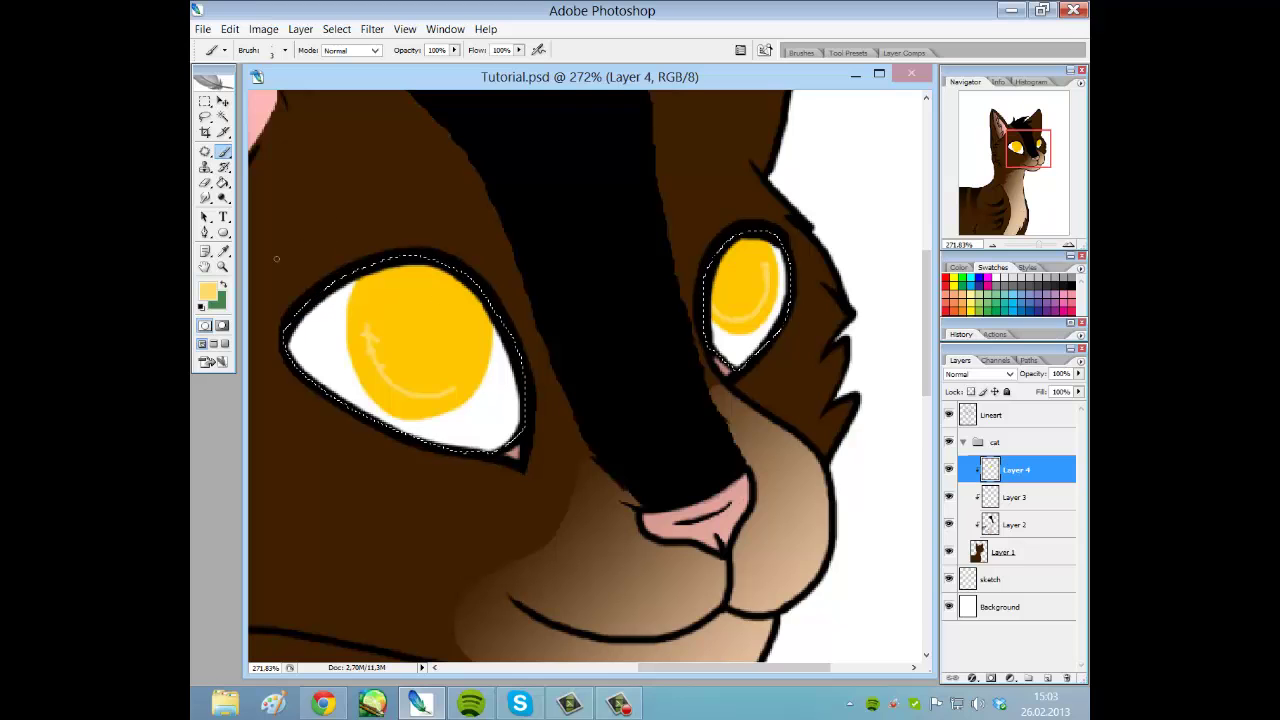
Set the foreground colour to black and outline a wide, pointed slit pupil in the near eye, replacing the narrower first attempt.
left_click(213, 292)
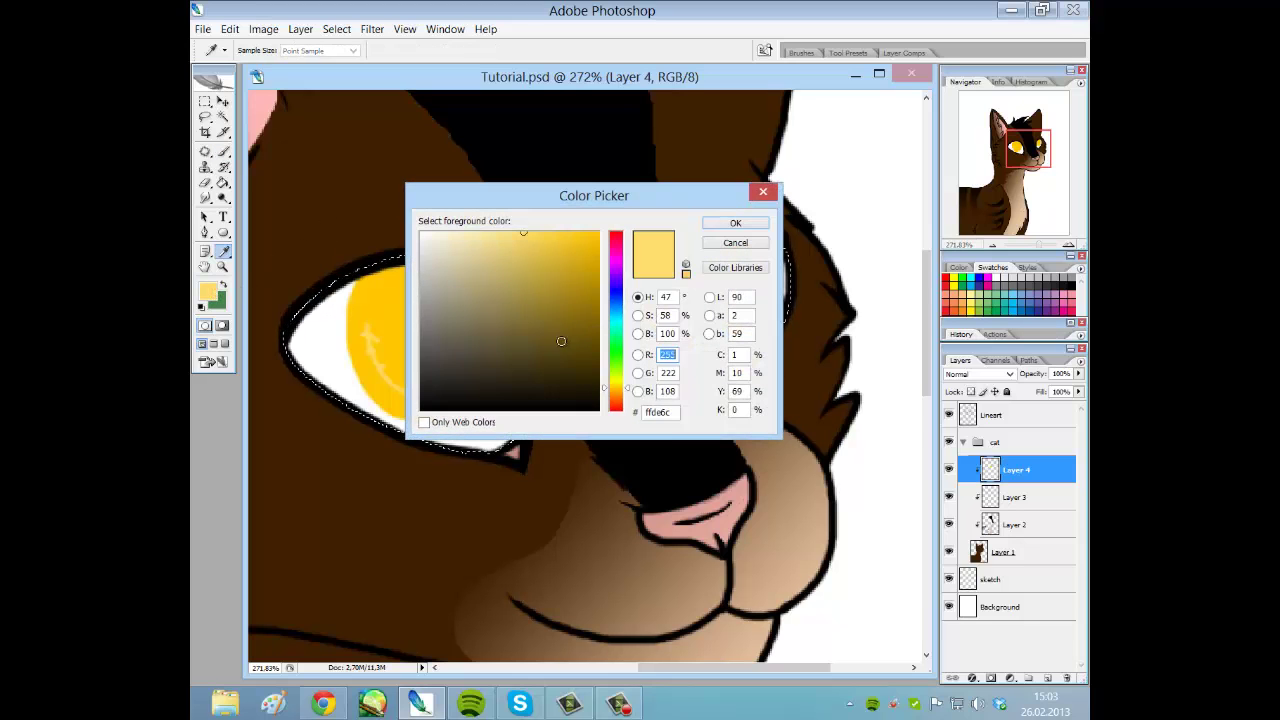
left_click(734, 224)
key("b")
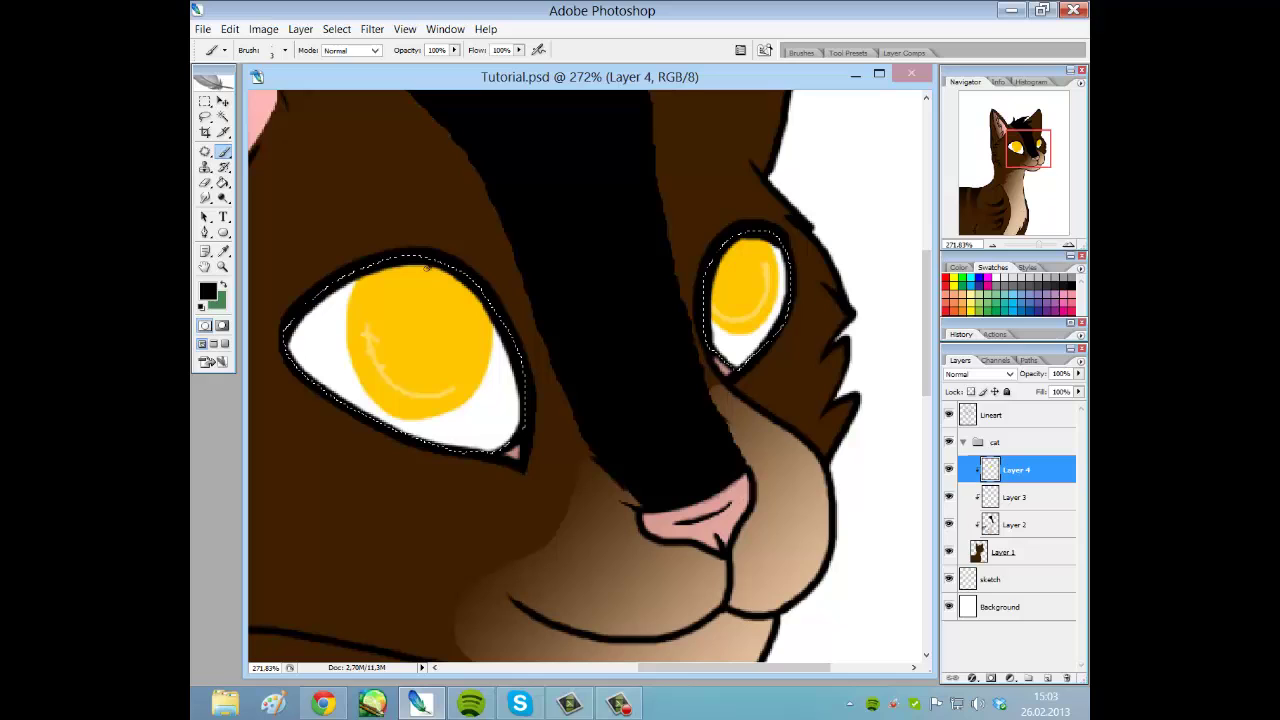
left_click_drag(427, 267, 416, 333)
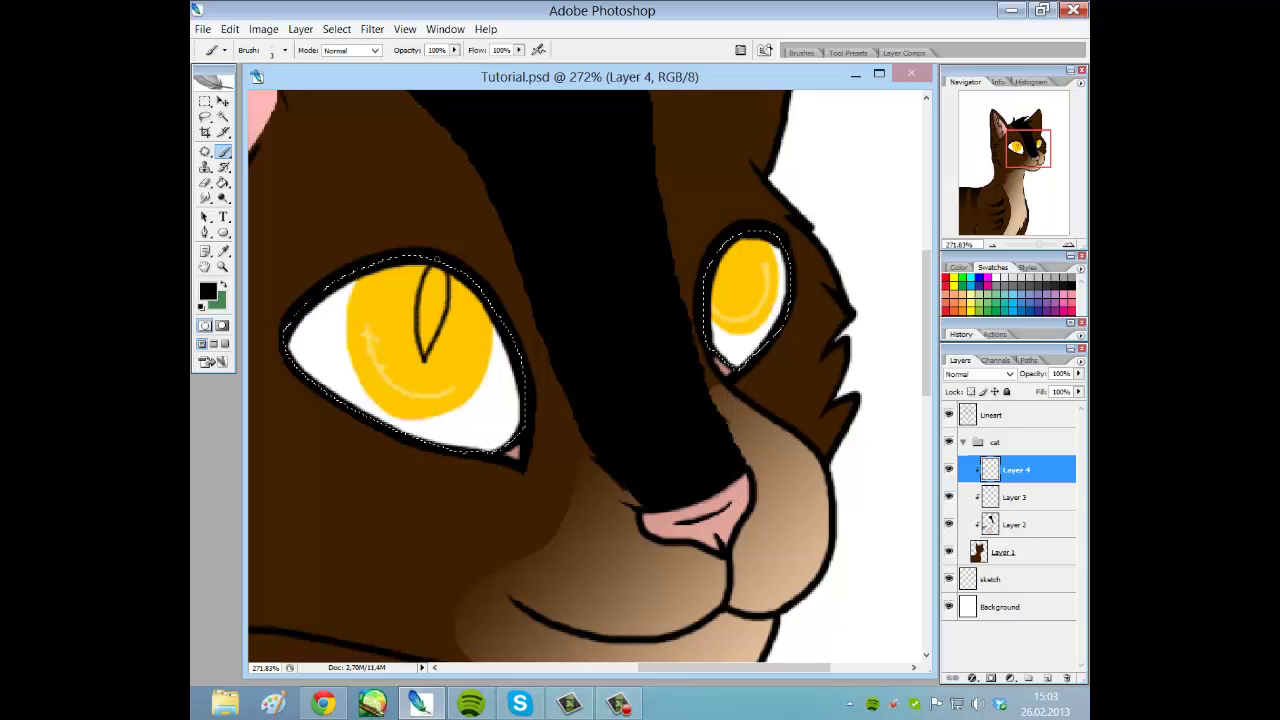
key("ctrl+z")
mouse_move(405, 261)
left_mouse_down()
mouse_move(398, 294)
mouse_move(411, 370)
mouse_move(462, 278)
left_mouse_up()
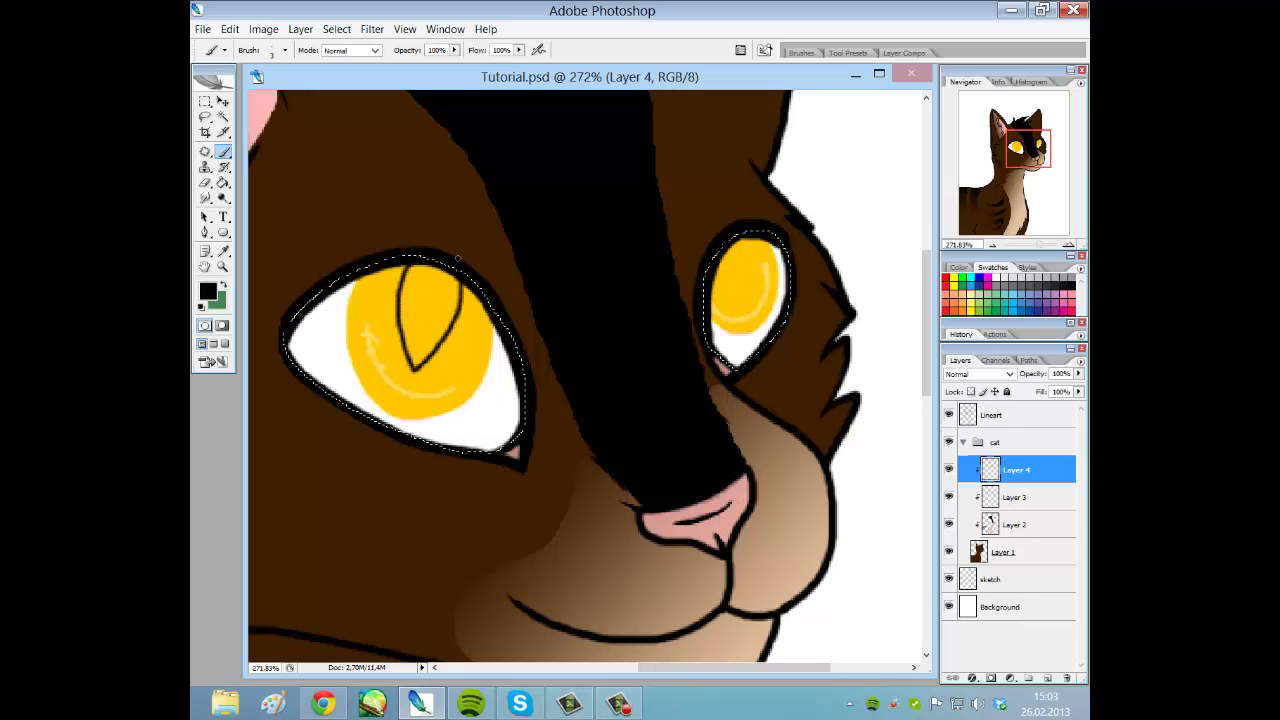
Fill the near eye's pupil with black using a 5 px brush and paint a matching slit pupil in the far eye.
left_click(284, 51)
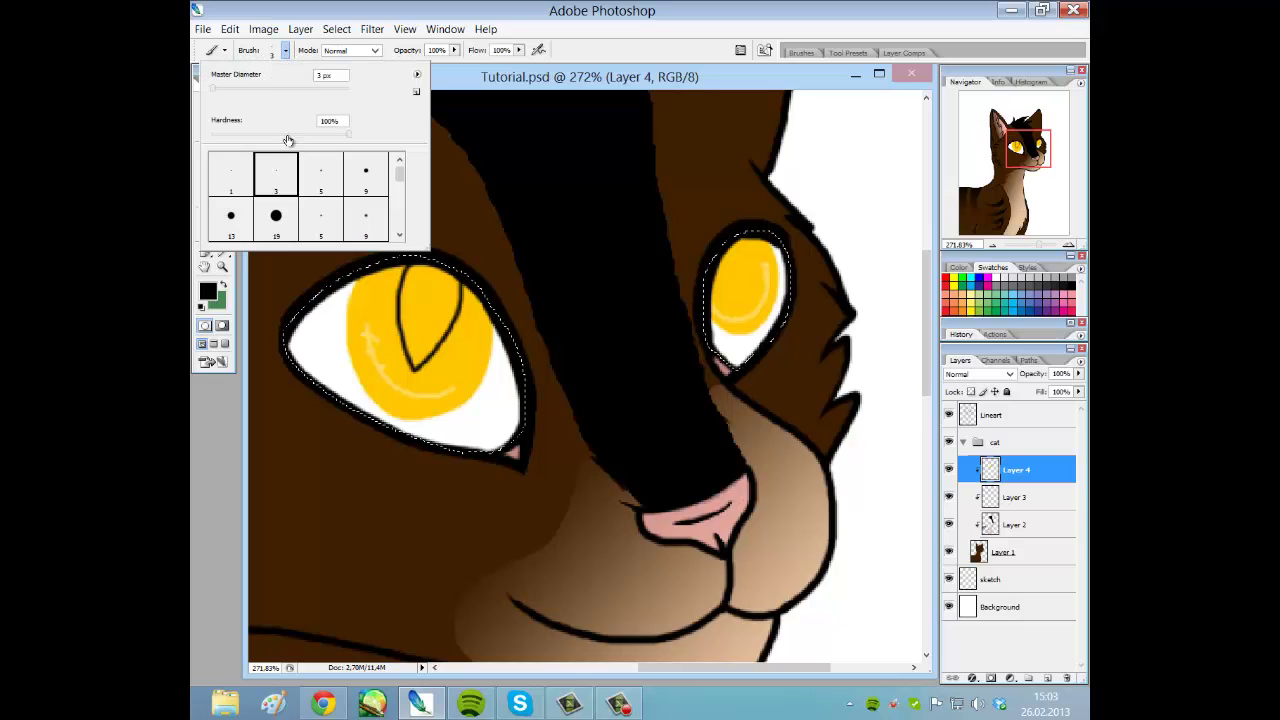
left_click(330, 174)
left_click(409, 309)
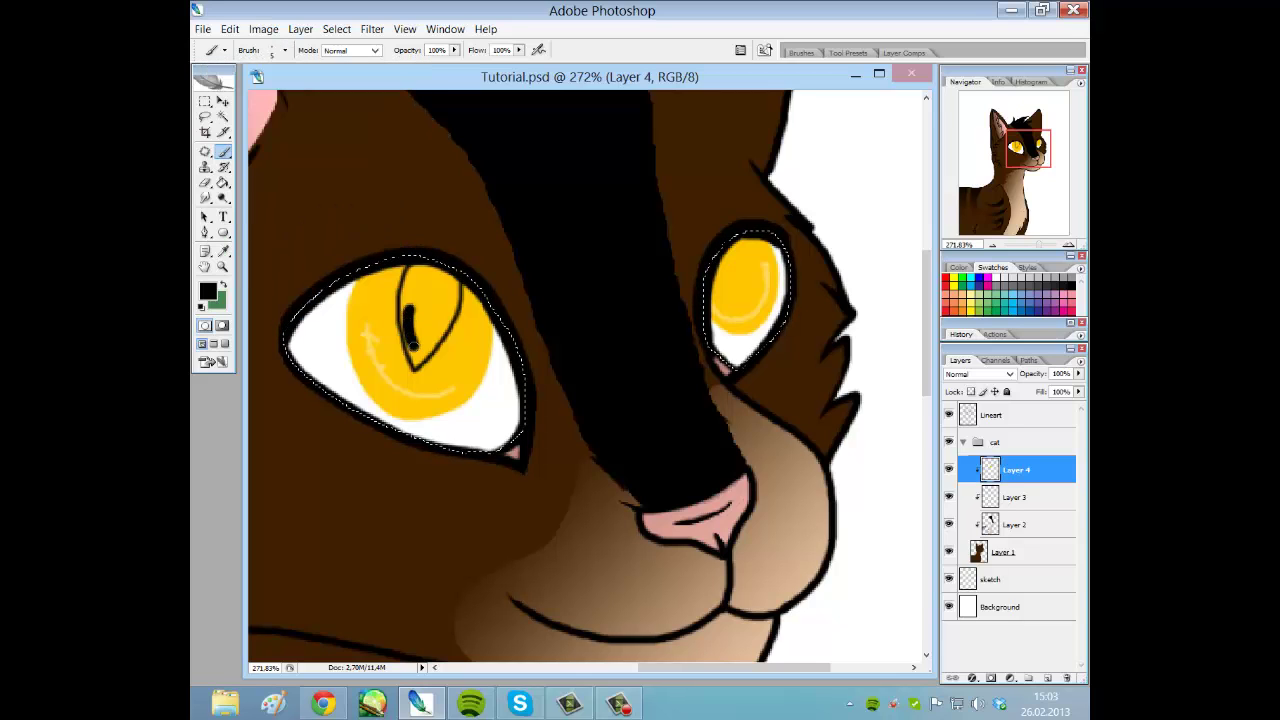
mouse_move(437, 341)
left_mouse_down()
mouse_move(456, 292)
mouse_move(438, 280)
left_mouse_up()
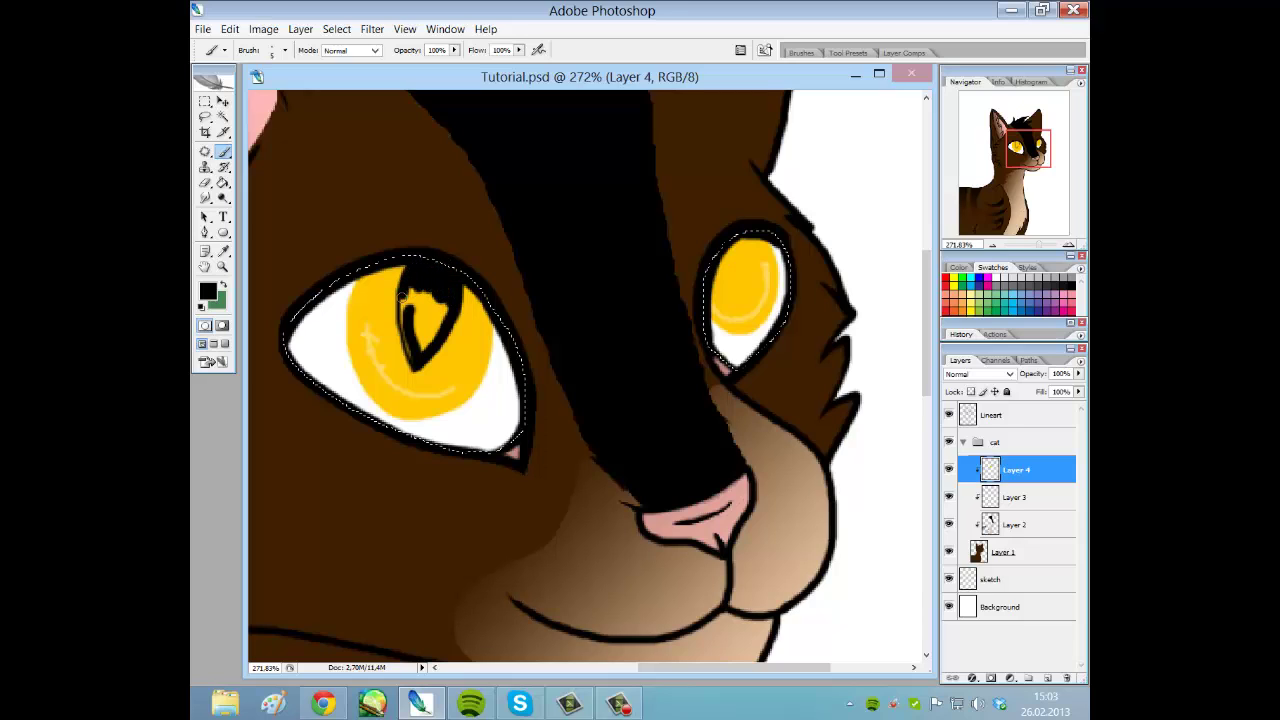
mouse_move(410, 319)
left_mouse_down()
mouse_move(425, 300)
mouse_move(416, 350)
left_mouse_up()
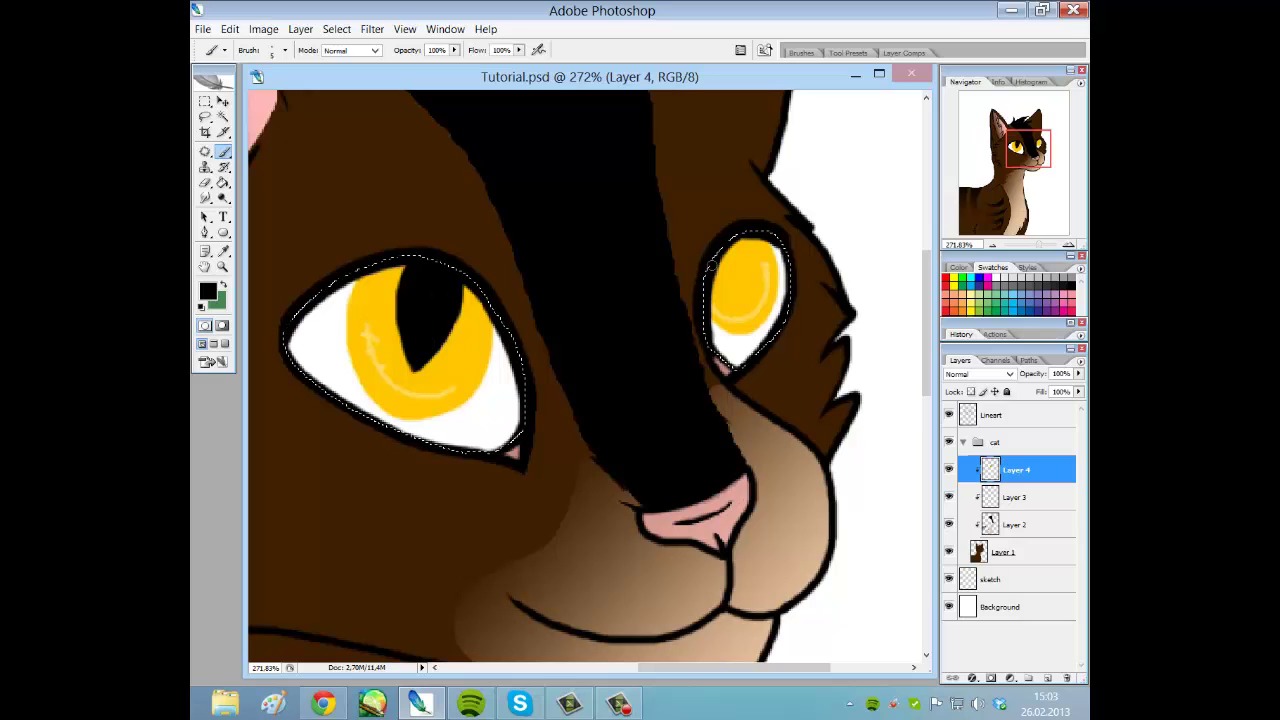
mouse_move(737, 302)
left_mouse_down()
mouse_move(734, 221)
mouse_move(731, 280)
left_mouse_up()
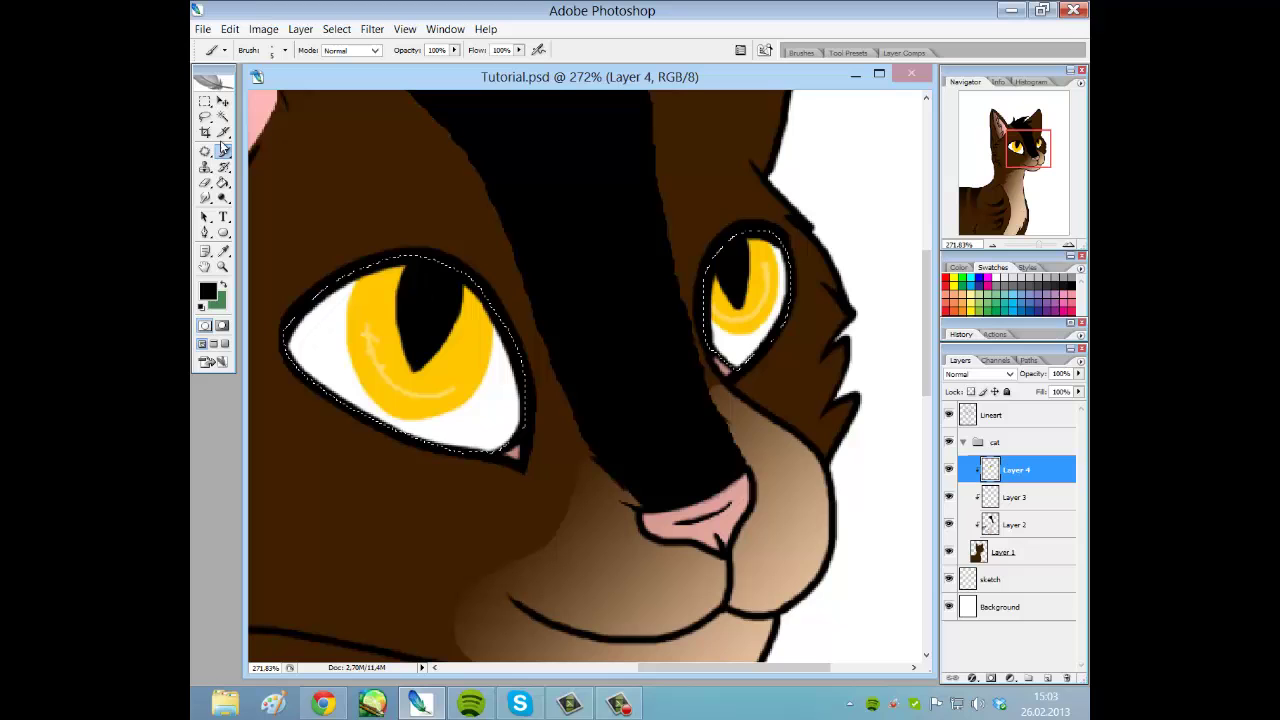
Set the foreground colour to white and paint a small oval light reflection beside the pupil in each eye.
left_click(208, 291)
left_click(718, 225)
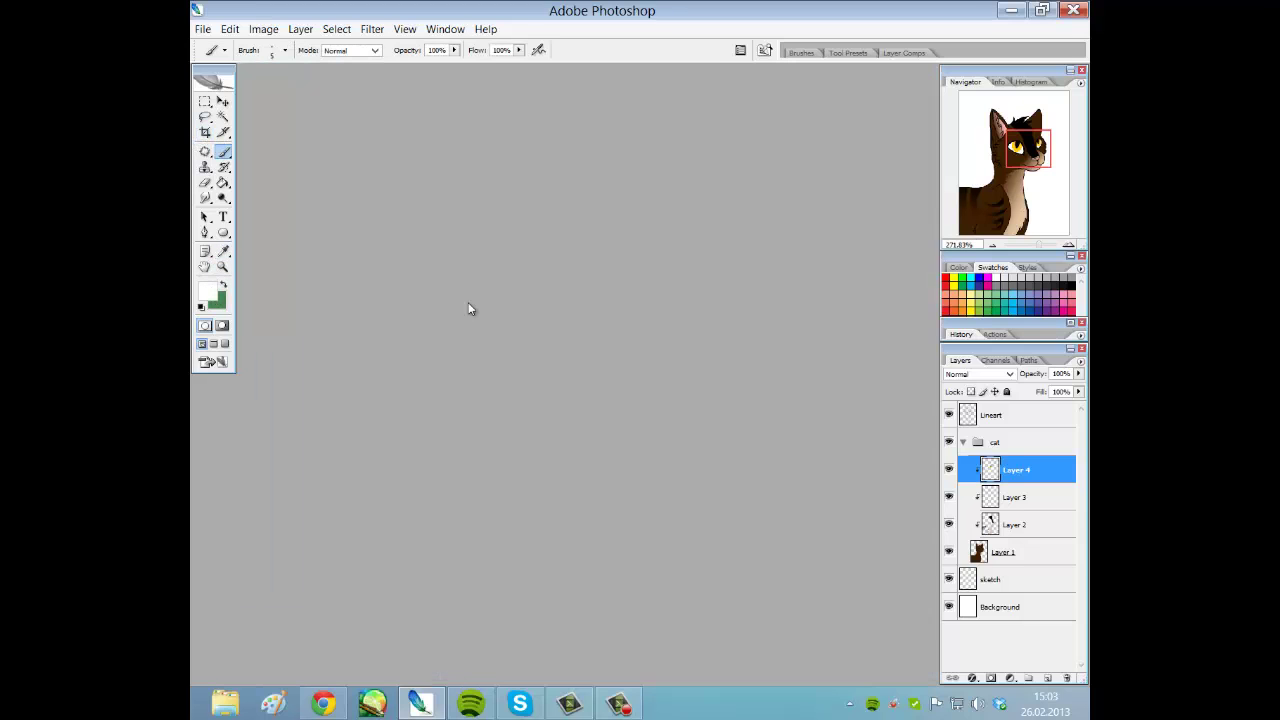
left_click_drag(386, 294, 402, 298)
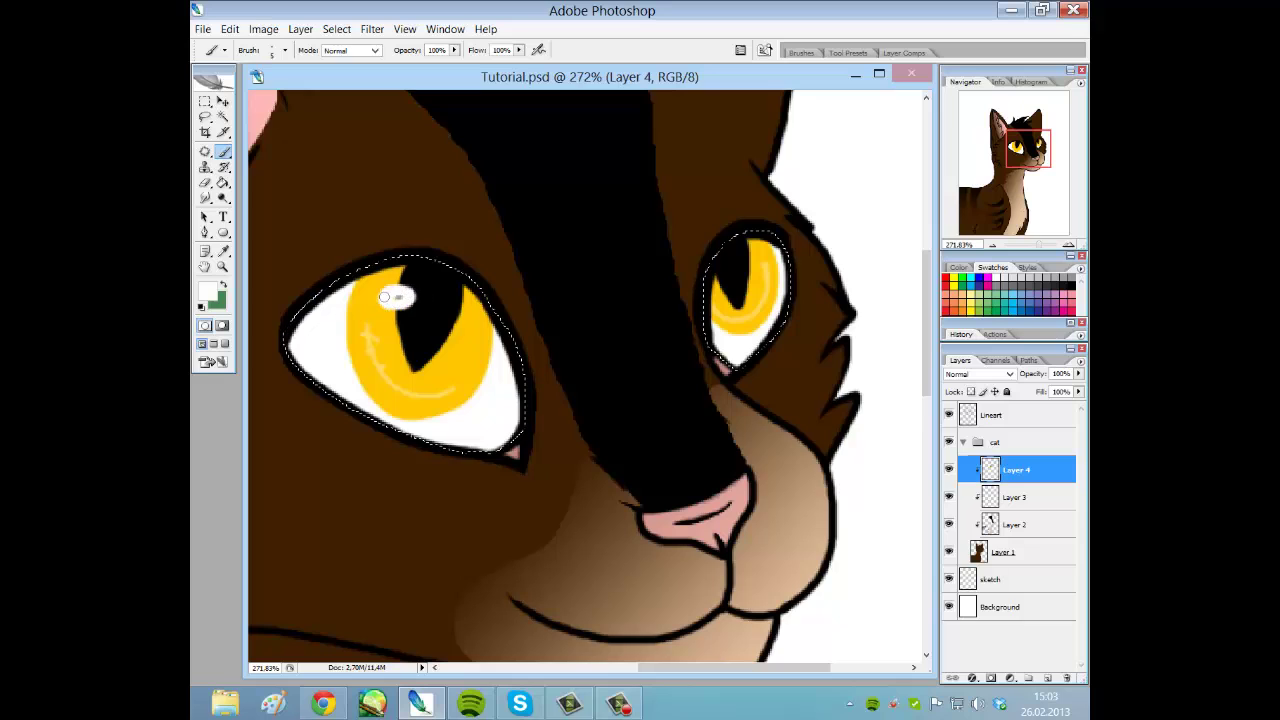
left_click(384, 296)
left_click(726, 275)
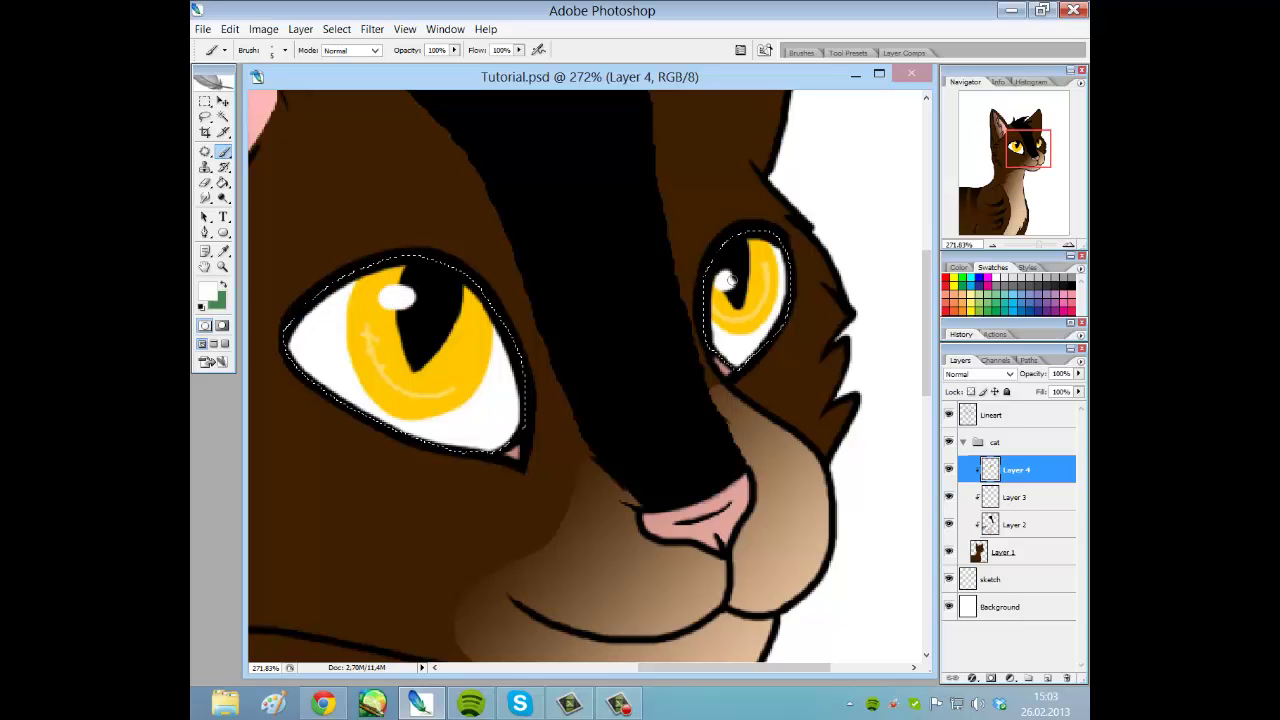
Sample the iris yellow, darken it to a deep gold and paint a dark rim around both irises.
key("i")
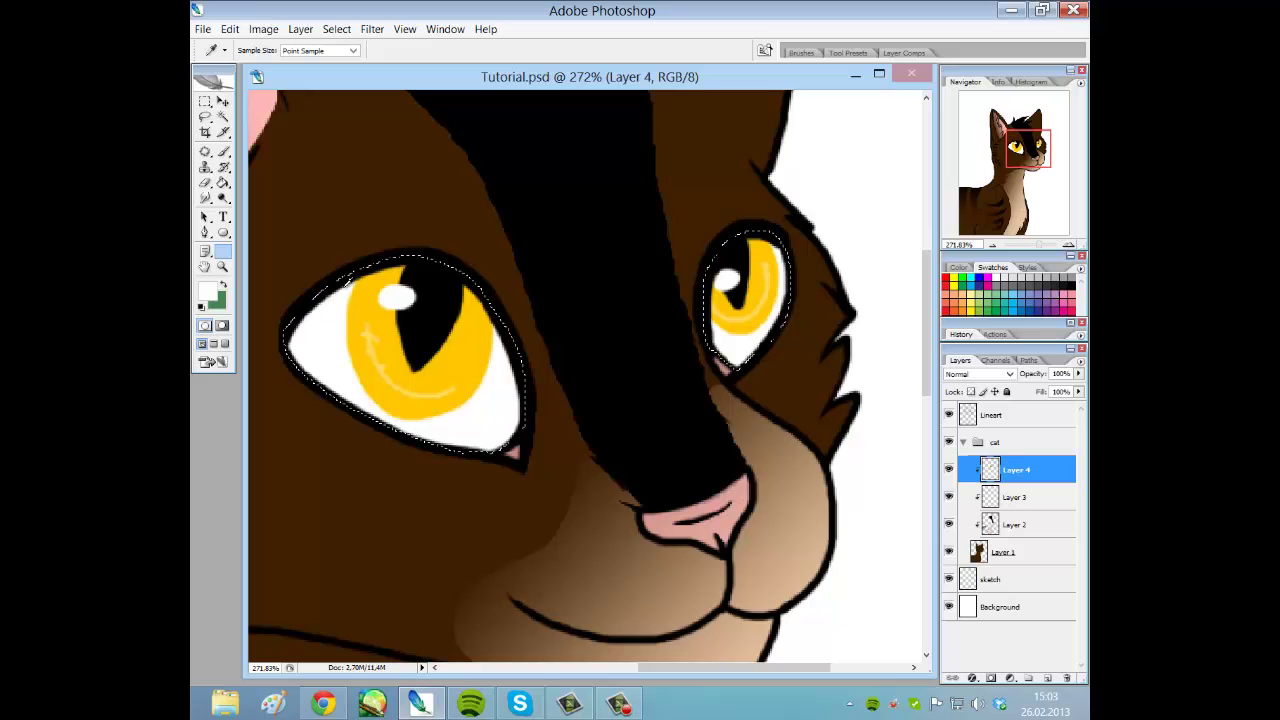
left_click(352, 297)
left_click(207, 292)
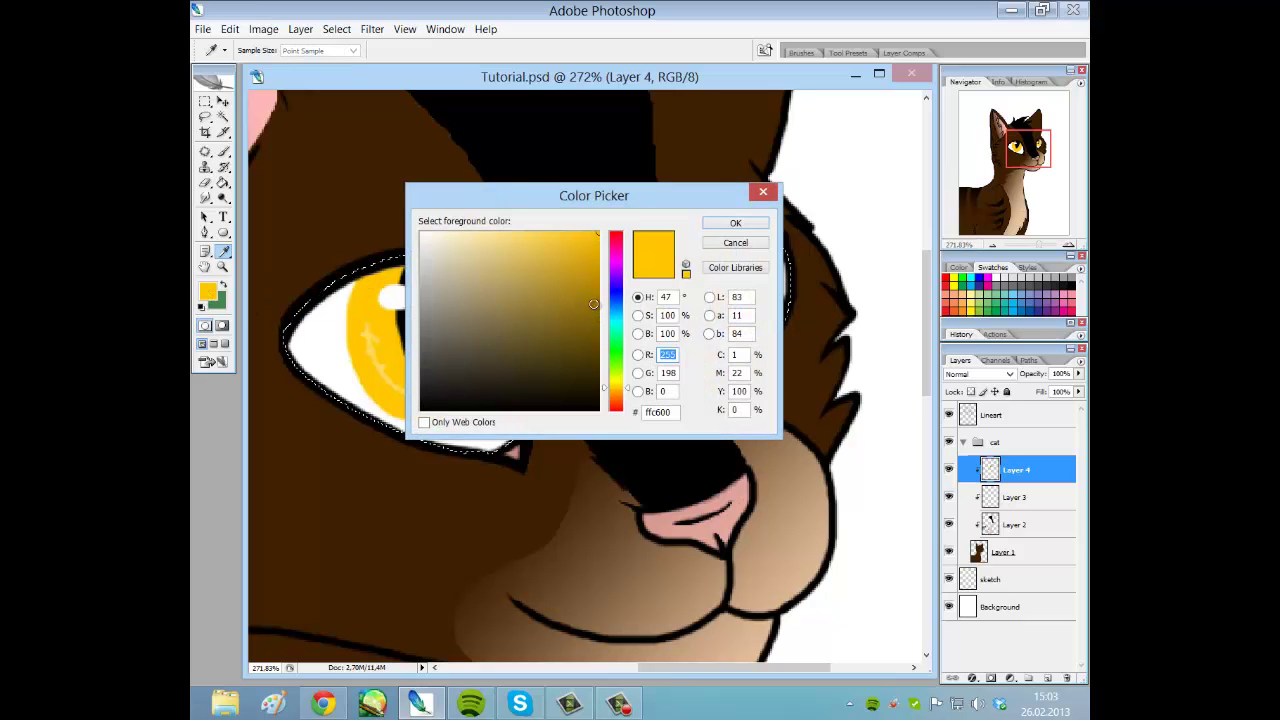
left_click(598, 296)
left_click(717, 222)
left_click(223, 151)
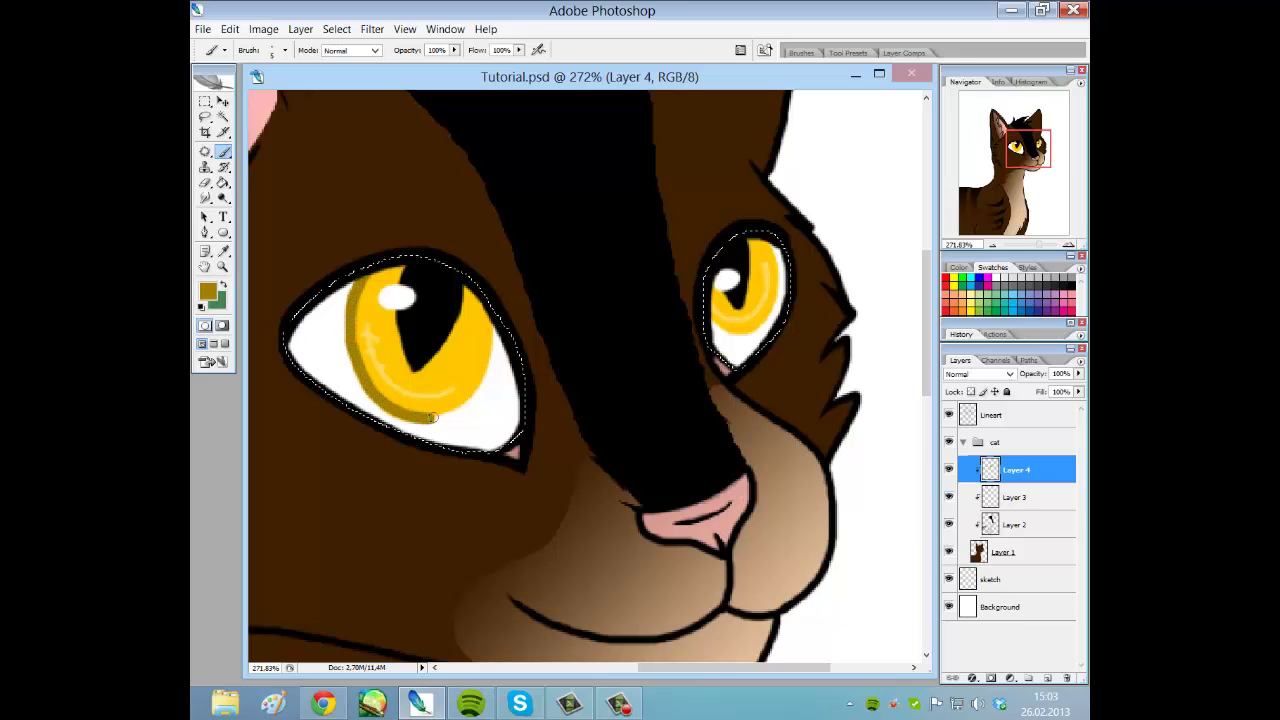
left_click_drag(463, 401, 487, 358)
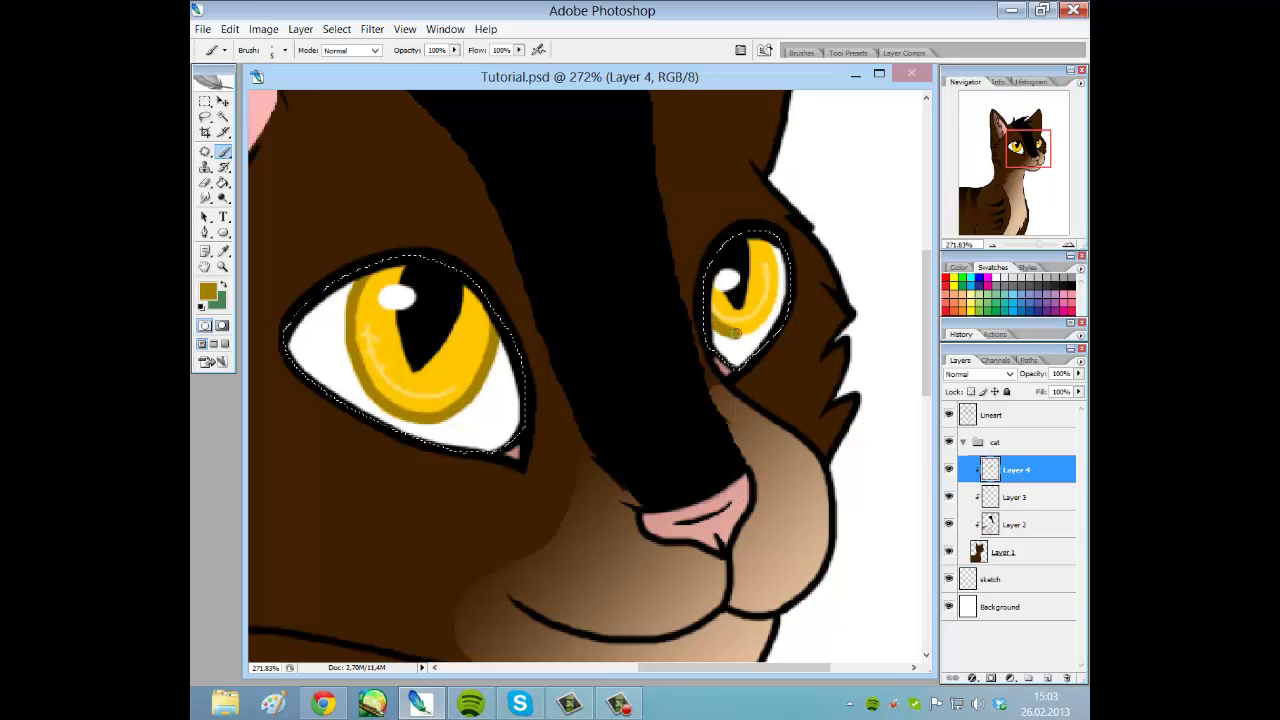
left_click_drag(778, 293, 760, 226)
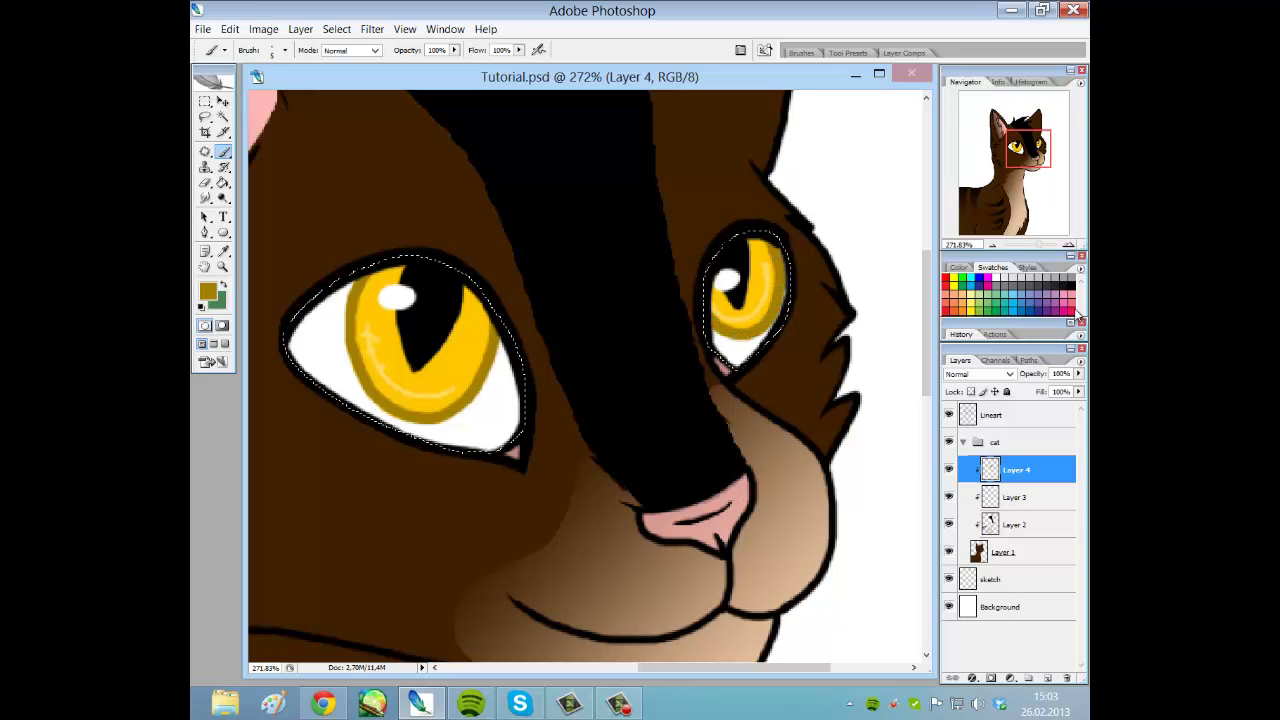
Merge the cat group into a single layer and toggle that layer's visibility to check it.
left_click_drag(1040, 244, 1031, 247)
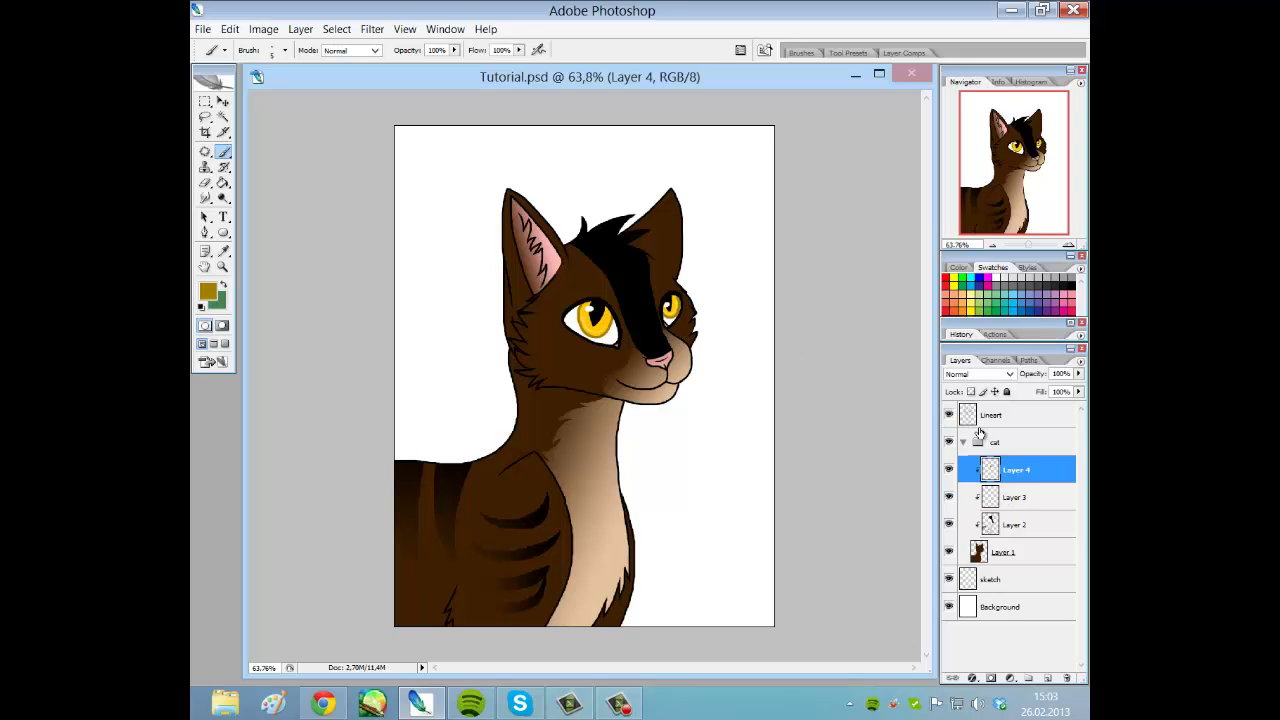
left_click(1008, 448)
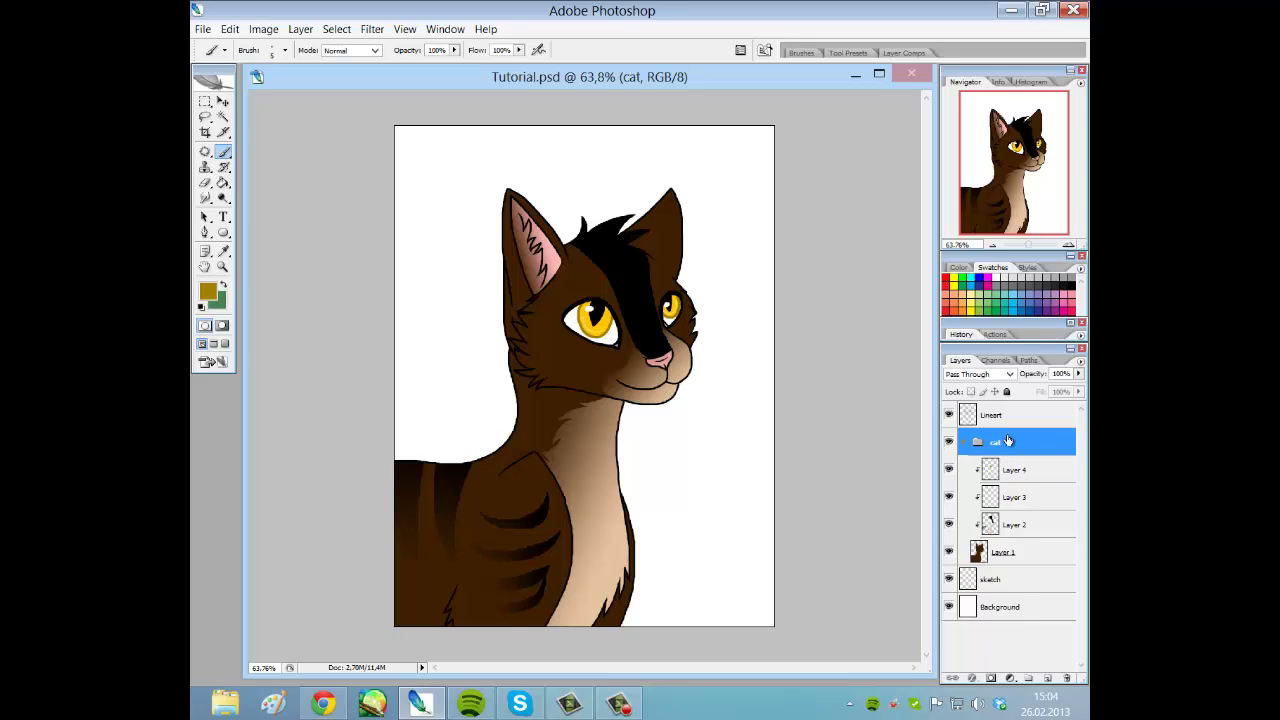
right_click(1007, 441)
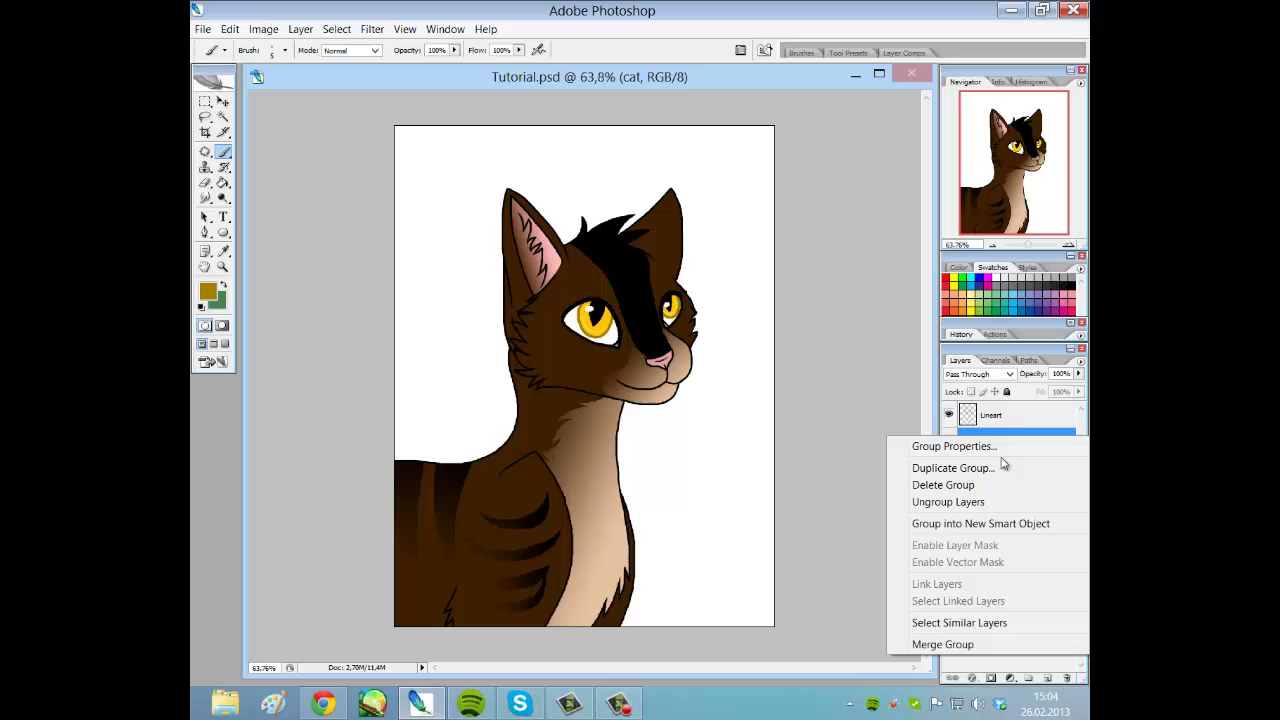
left_click(963, 642)
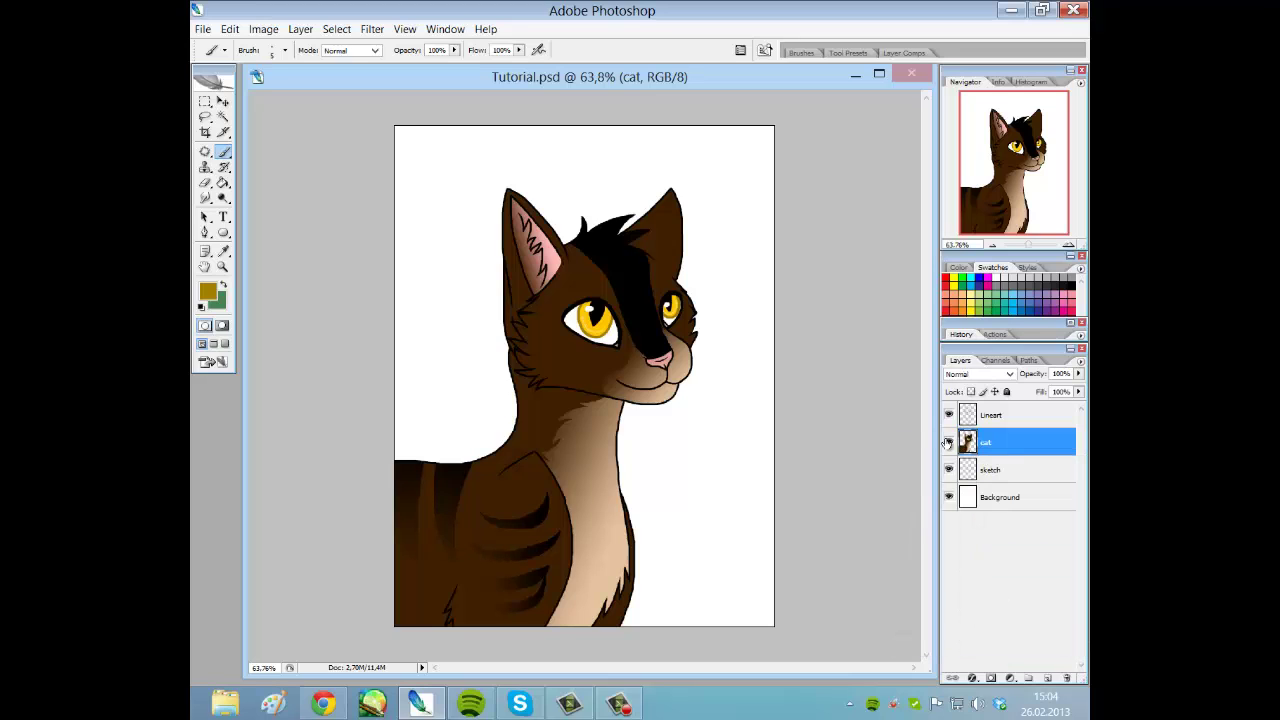
left_click(949, 444)
left_click(949, 444)
left_click(949, 444)
left_click(949, 444)
left_click(618, 703)
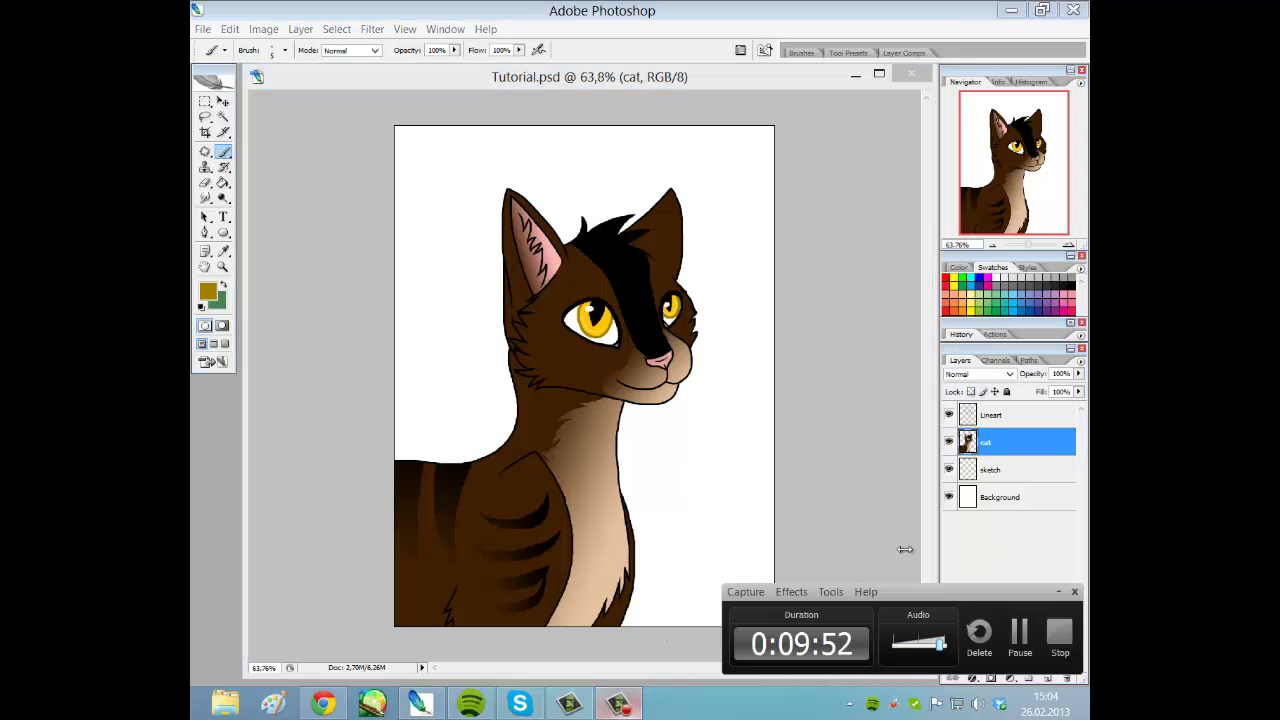
left_click(1061, 593)
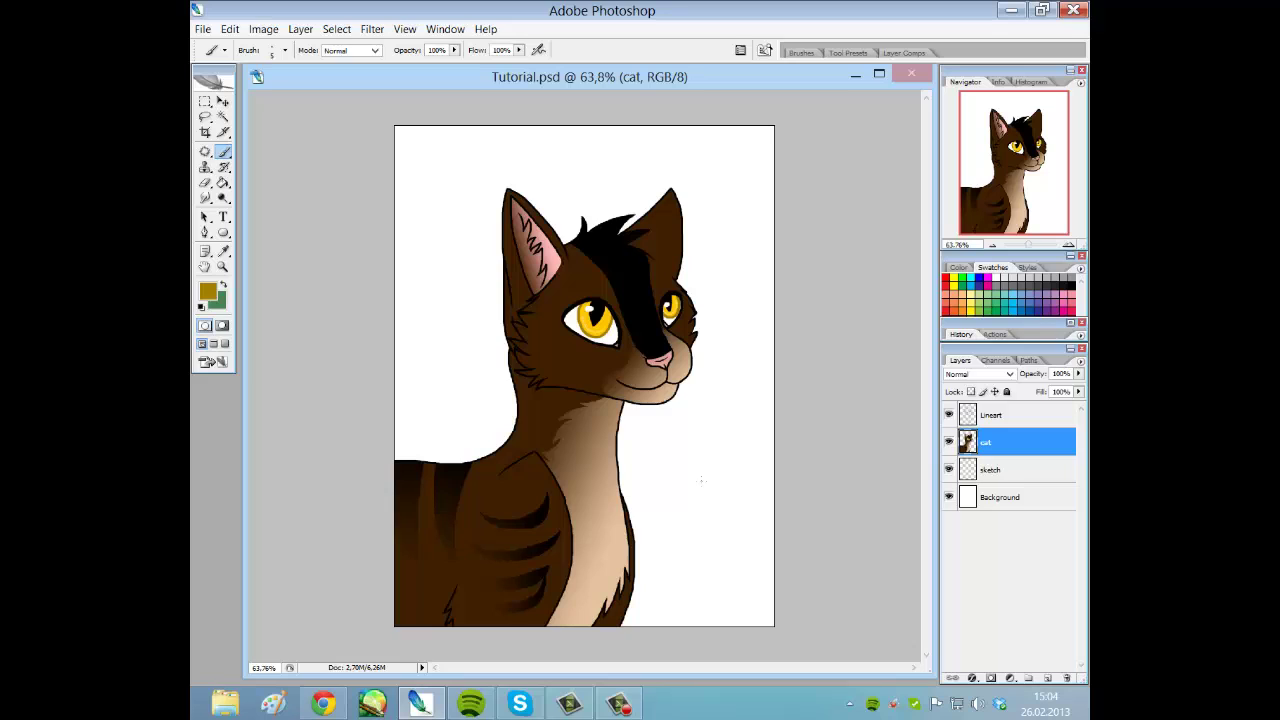
left_click(635, 475)
left_click(620, 704)
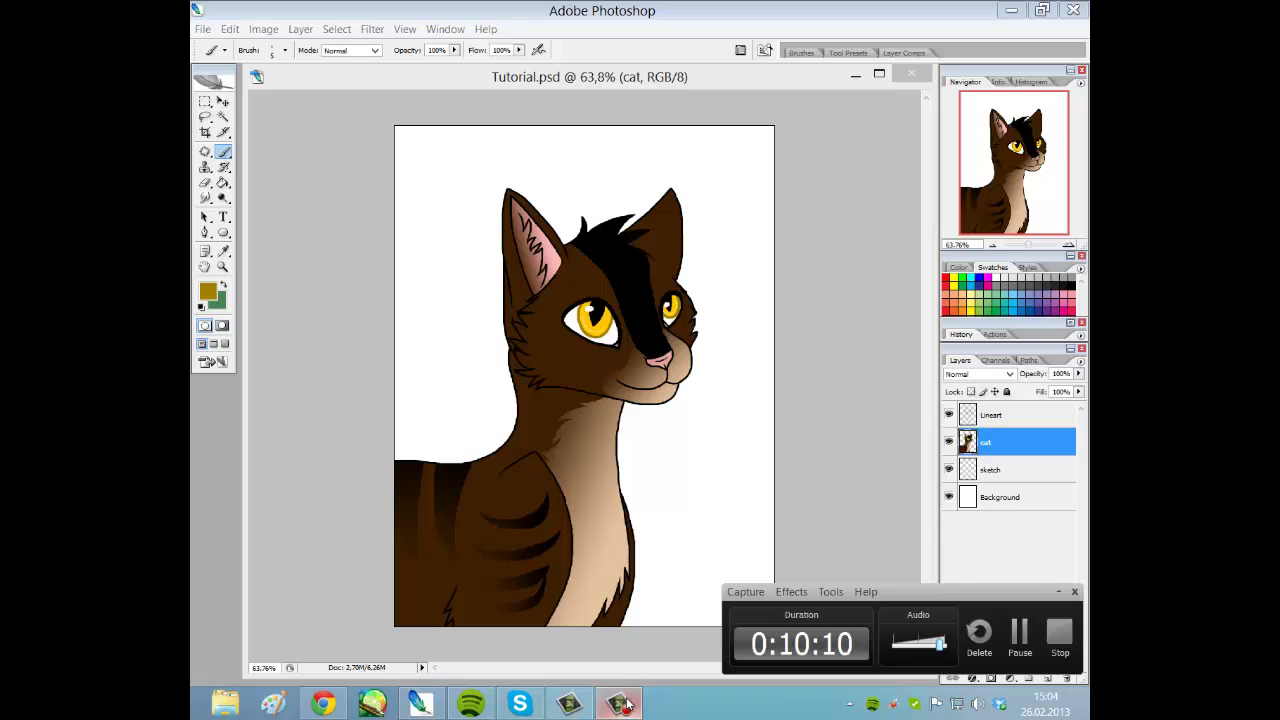
left_click(717, 87)
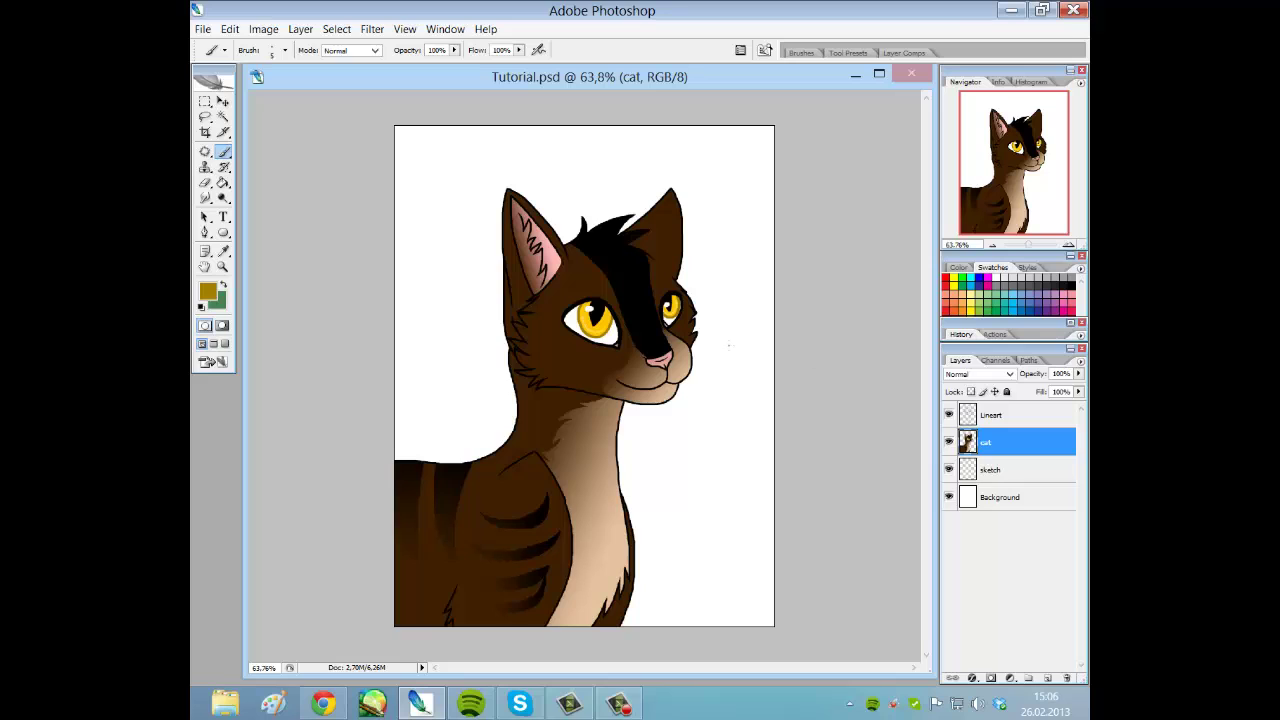
left_click_drag(666, 74, 663, 75)
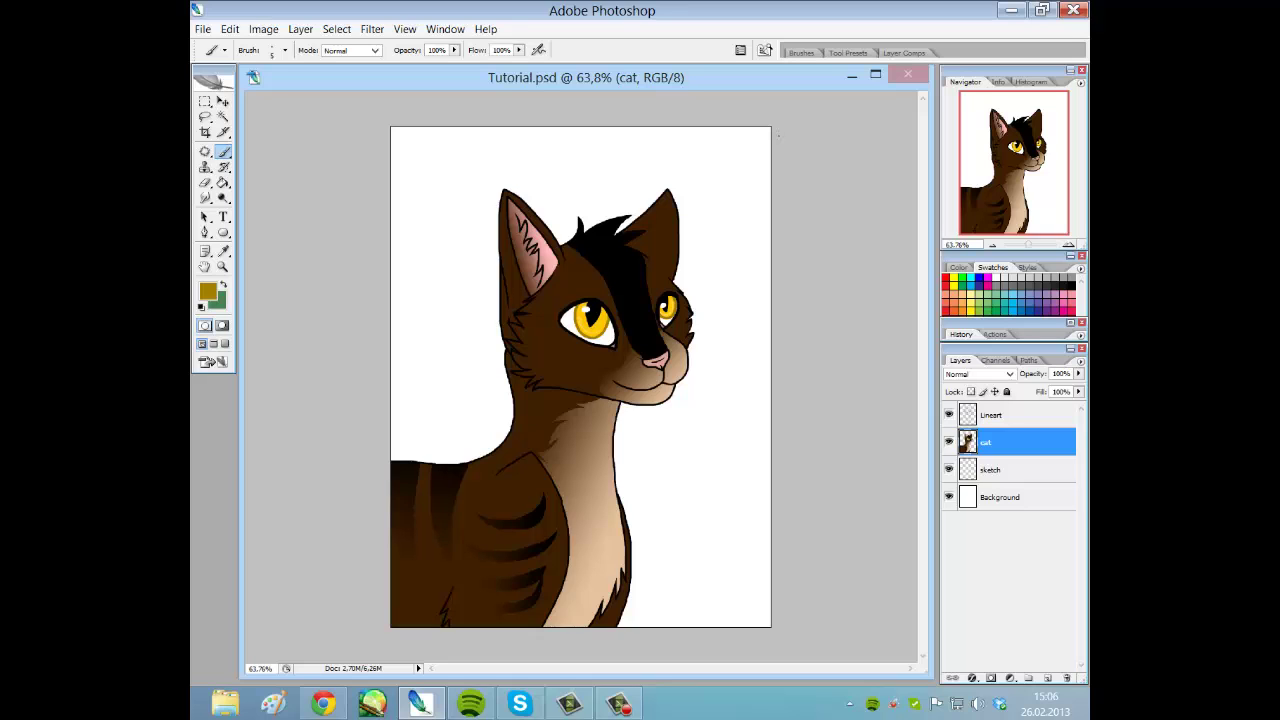
left_click(619, 704)
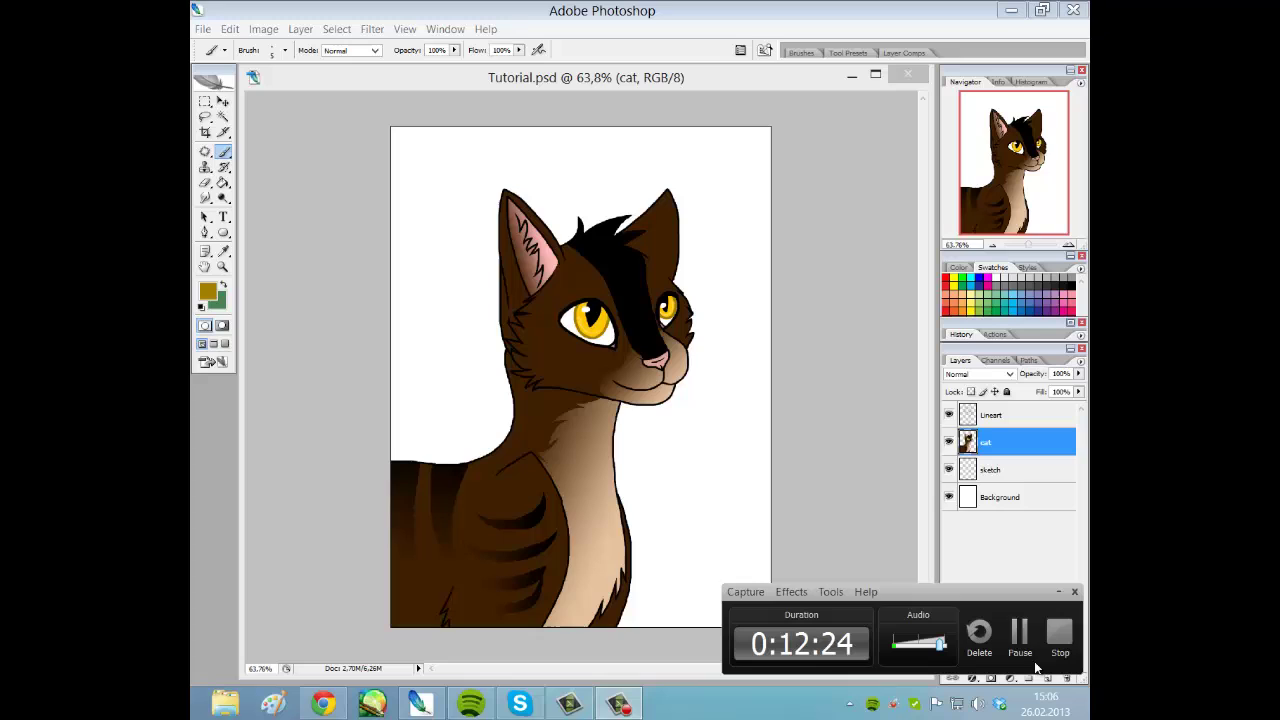